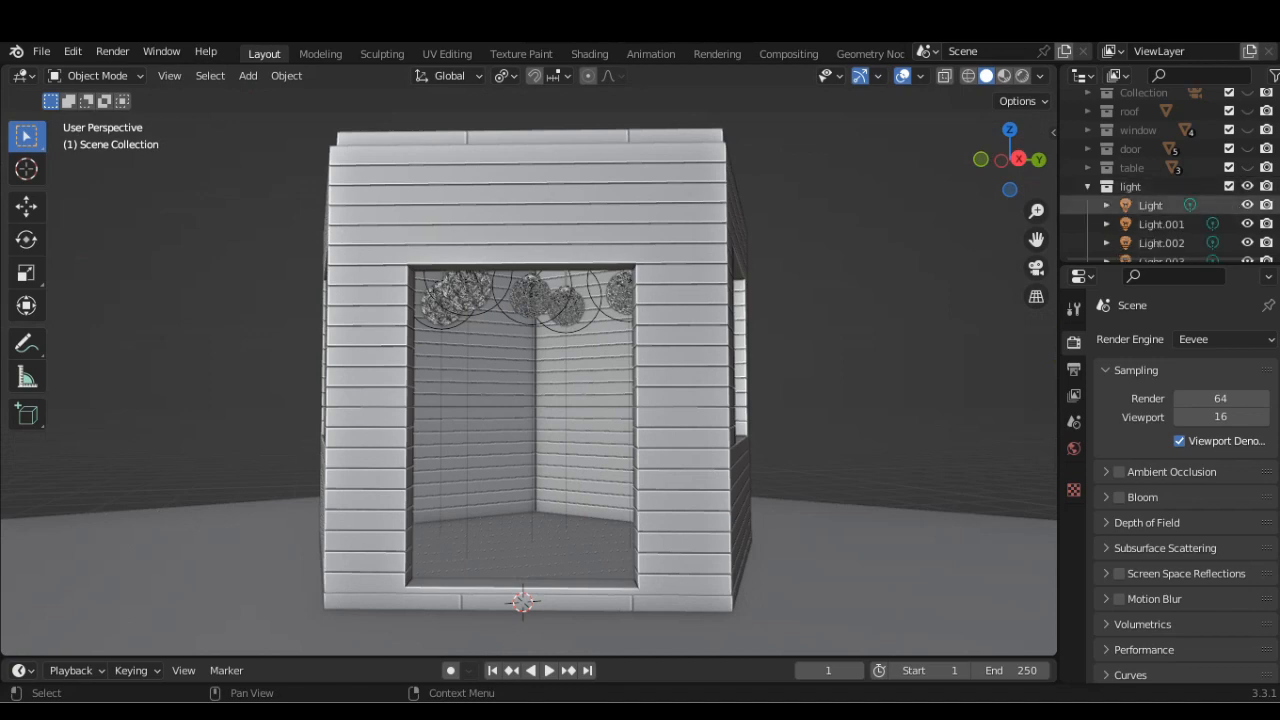
# Step: Hide the five lights, Light through Light.004, in both the viewport and renders
pyautogui.scroll(-2, 1160, 205)
pyautogui.click(1247, 130)
pyautogui.click(1266, 130)
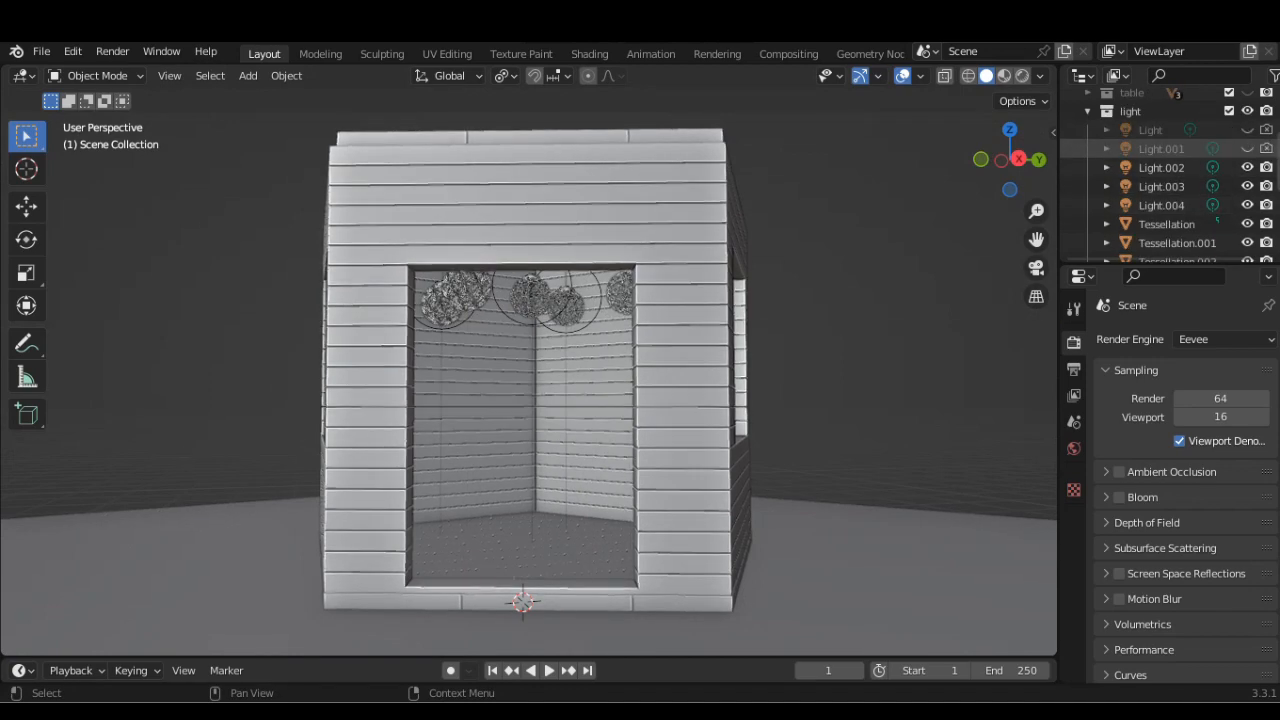
pyautogui.click(1247, 167)
pyautogui.click(1266, 167)
pyautogui.click(1247, 186)
pyautogui.click(1266, 186)
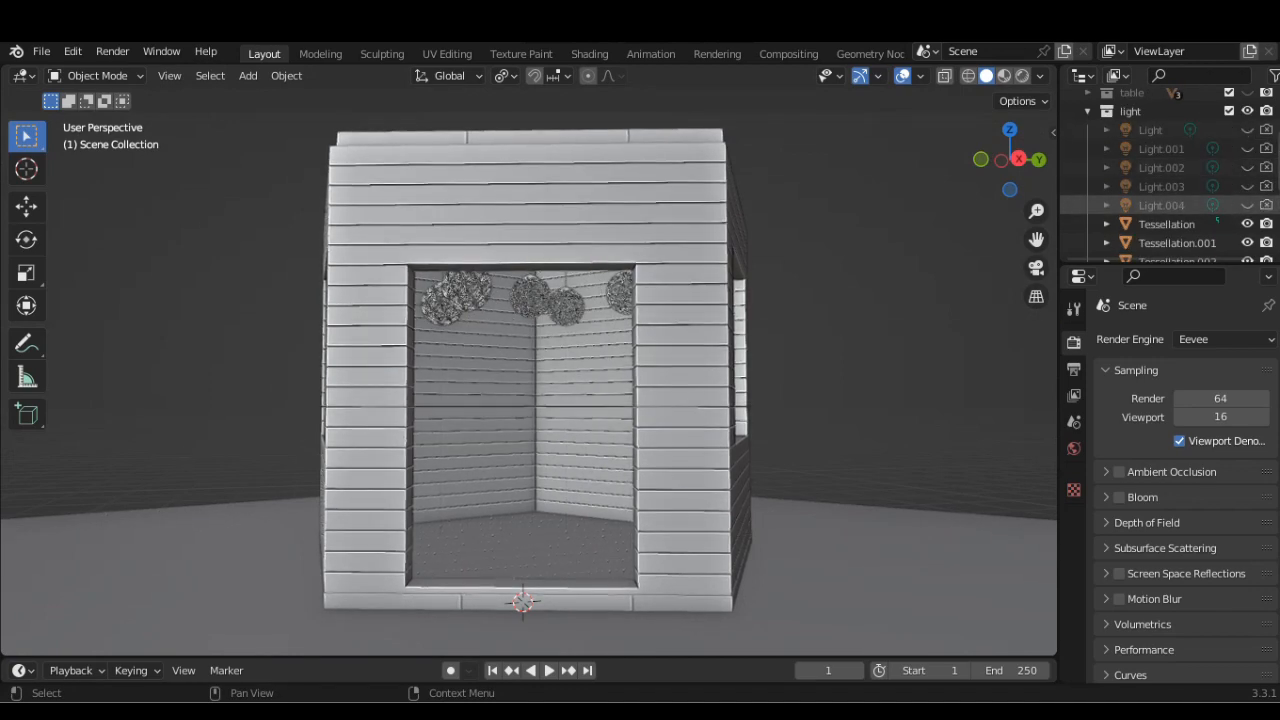
# Step: Collapse the light collection and show the table, door, window, roof and Collection collections in the viewport
pyautogui.moveTo(580, 400); pyautogui.dragTo(658, 438, button='middle')
pyautogui.scroll(2, 582, 376)
pyautogui.scroll(-2, 582, 376)
pyautogui.scroll(-2, 582, 376)
pyautogui.scroll(2, 1150, 187)
pyautogui.click(1088, 187)
pyautogui.click(1247, 167)
pyautogui.click(1247, 148)
pyautogui.click(1247, 130)
pyautogui.click(1247, 111)
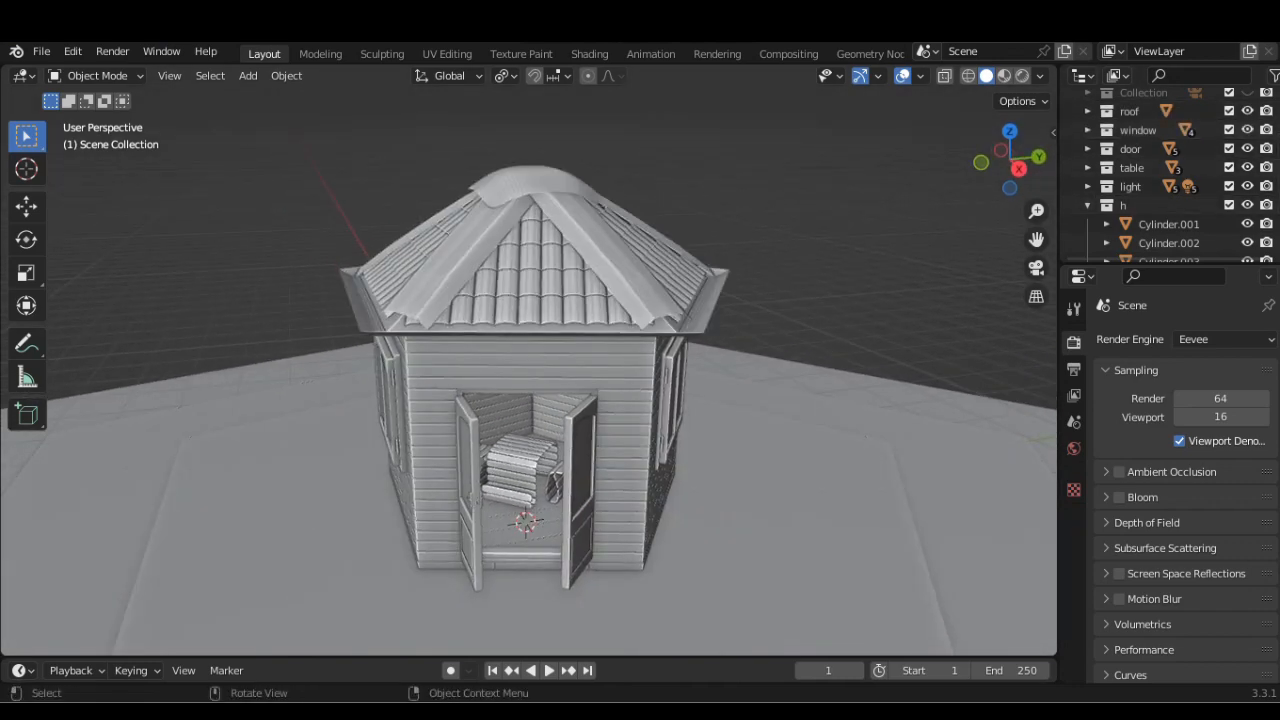
pyautogui.moveTo(600, 400); pyautogui.dragTo(690, 388, button='middle')
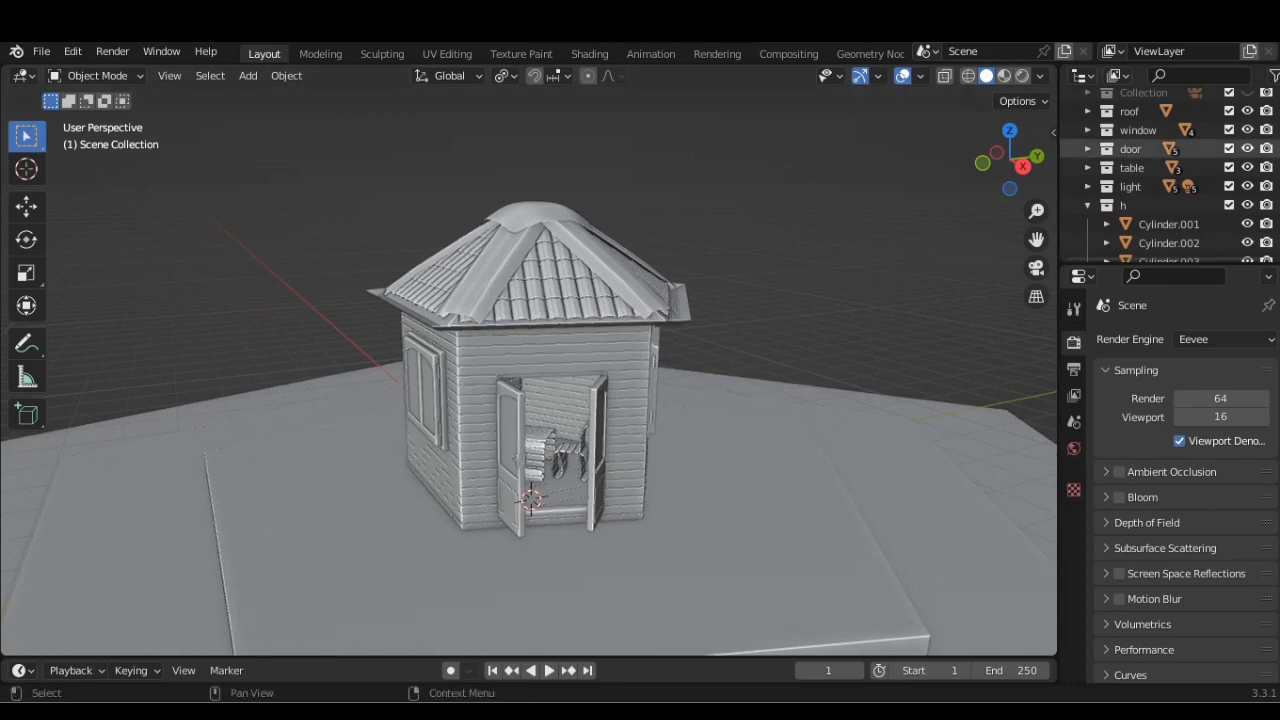
pyautogui.scroll(2, 1150, 148)
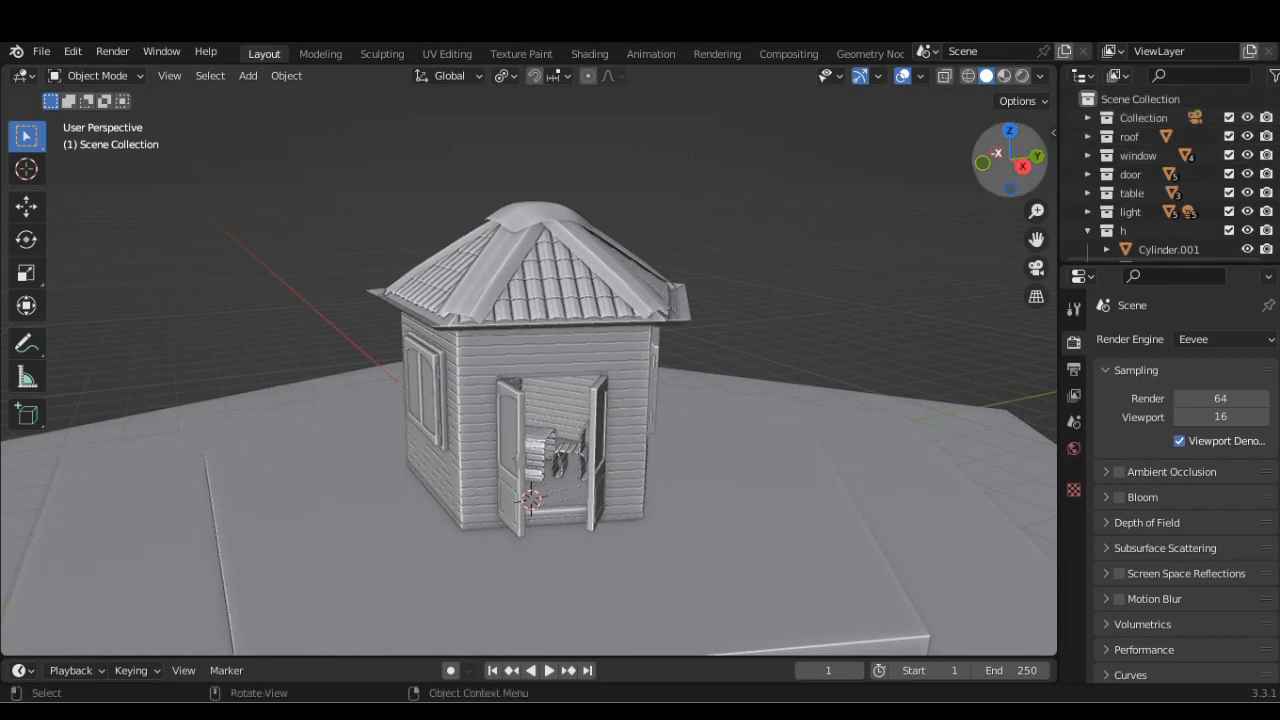
# Step: Switch the viewport to rendered shading and replace the timeline with an enlarged Shader Editor
pyautogui.click(1022, 76)
pyautogui.moveTo(500, 660); pyautogui.dragTo(500, 500)
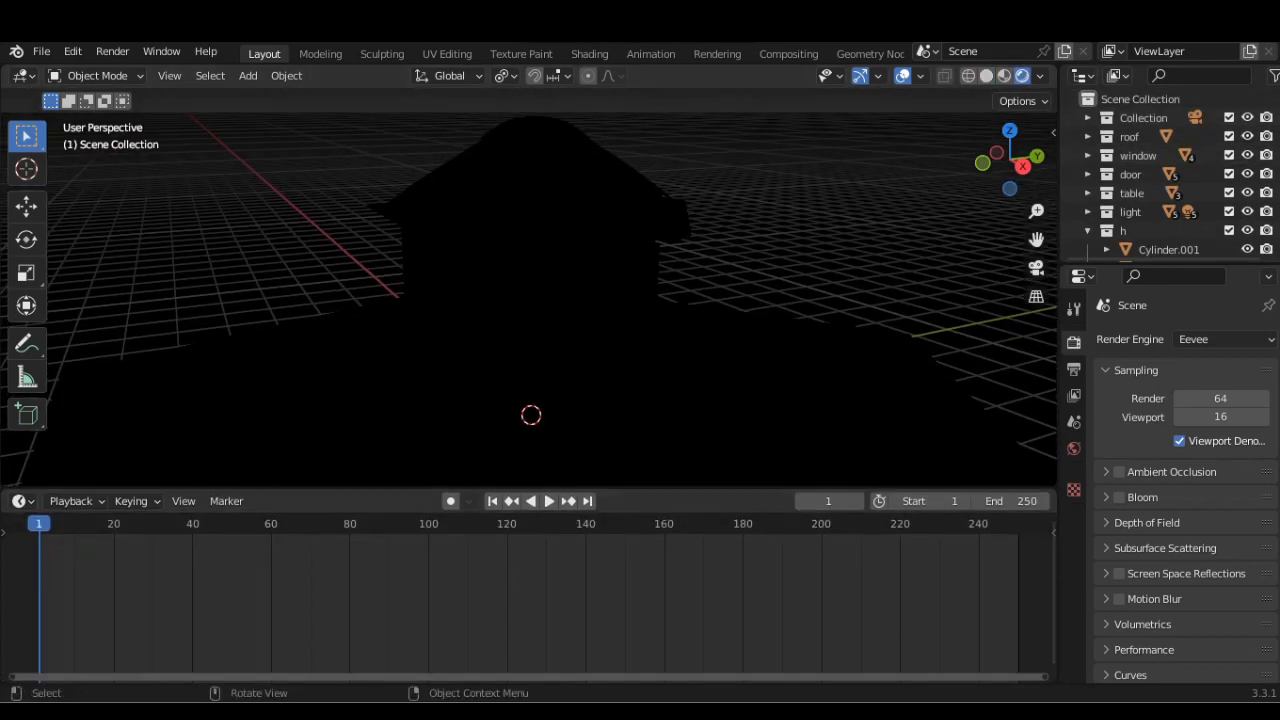
pyautogui.click(18, 503)
pyautogui.click(60, 438)
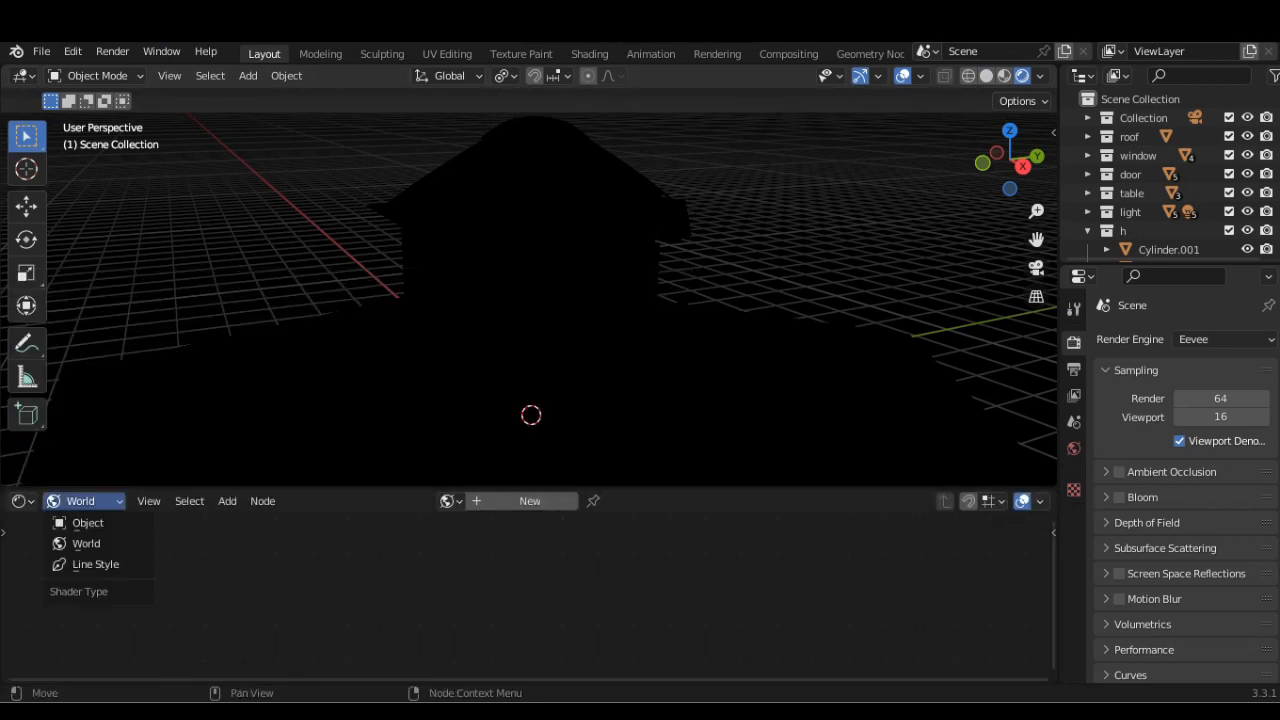
# Step: Create a new world and connect an added Environment Texture node to the Background node's Color
pyautogui.click(86, 543)
pyautogui.click(530, 500)
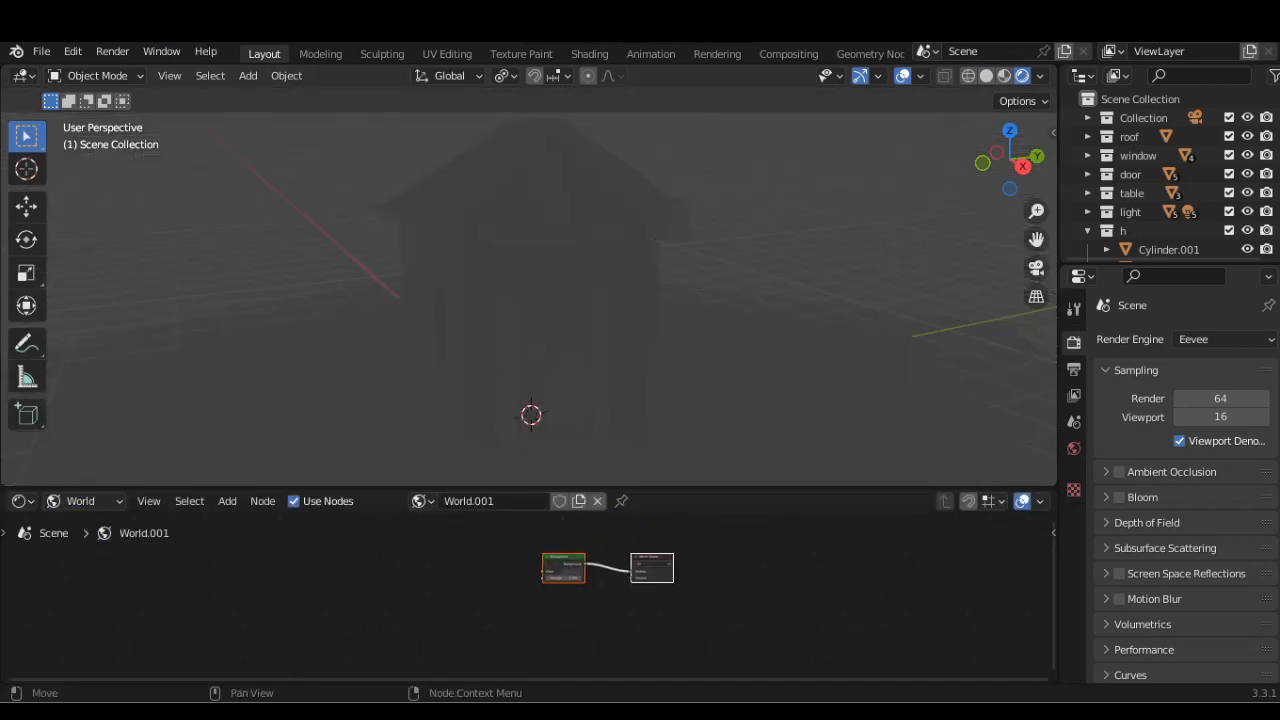
pyautogui.press('Home')
pyautogui.click(227, 501)
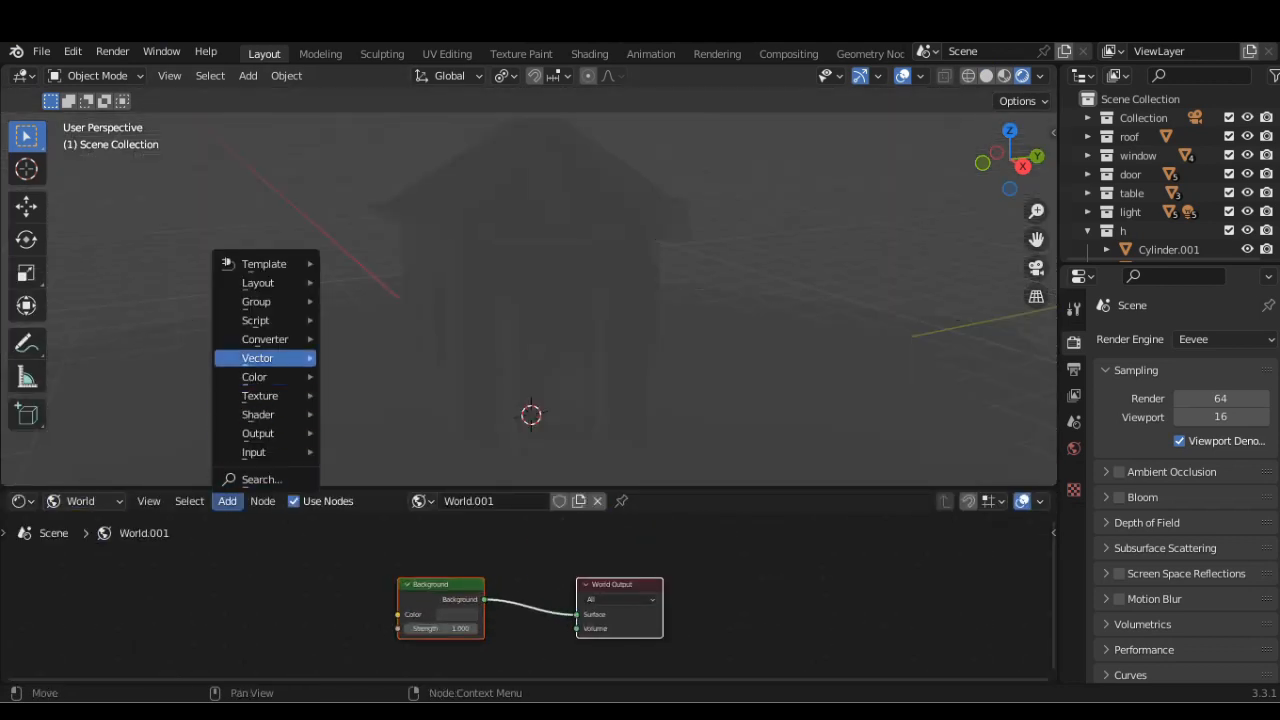
pyautogui.moveTo(259, 395)
pyautogui.click(398, 187)
pyautogui.click(241, 548)
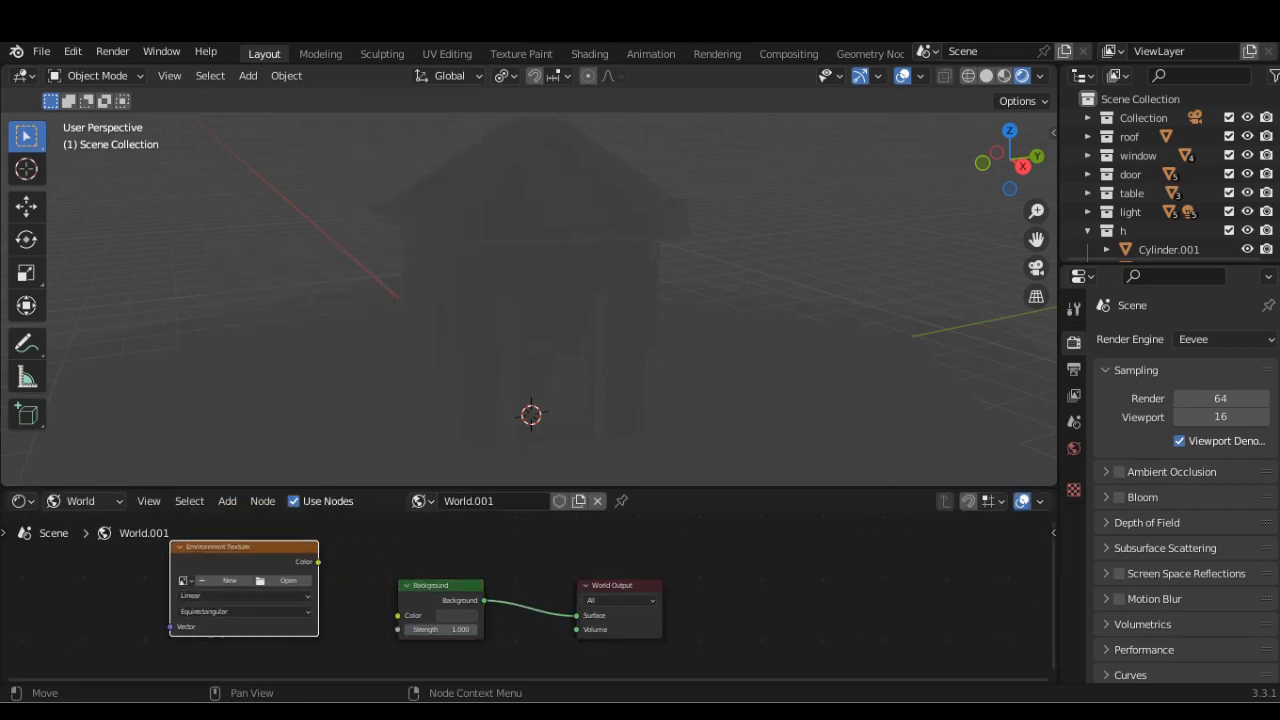
pyautogui.moveTo(318, 562); pyautogui.dragTo(397, 615)
# Step: Load forest.exr from Blender's datafiles\studiolights\world folder into the Environment Texture node
pyautogui.click(288, 580)
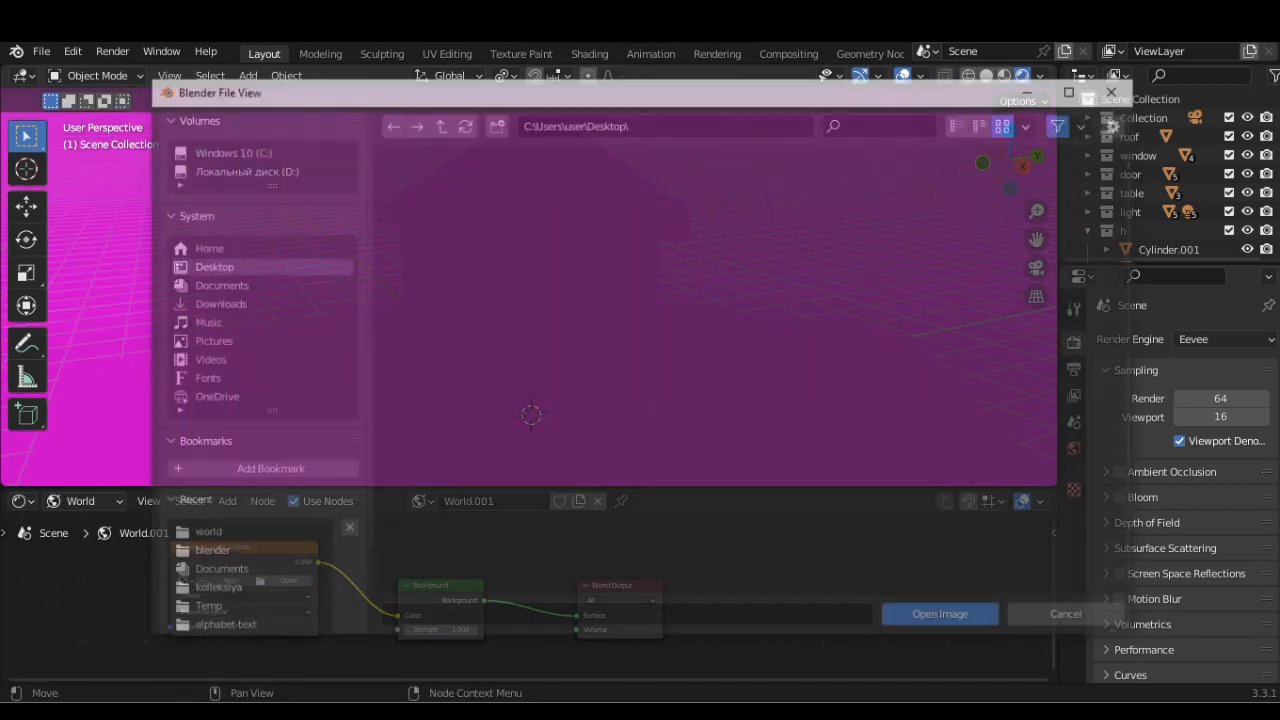
pyautogui.doubleClick(729, 222)
pyautogui.doubleClick(726, 214)
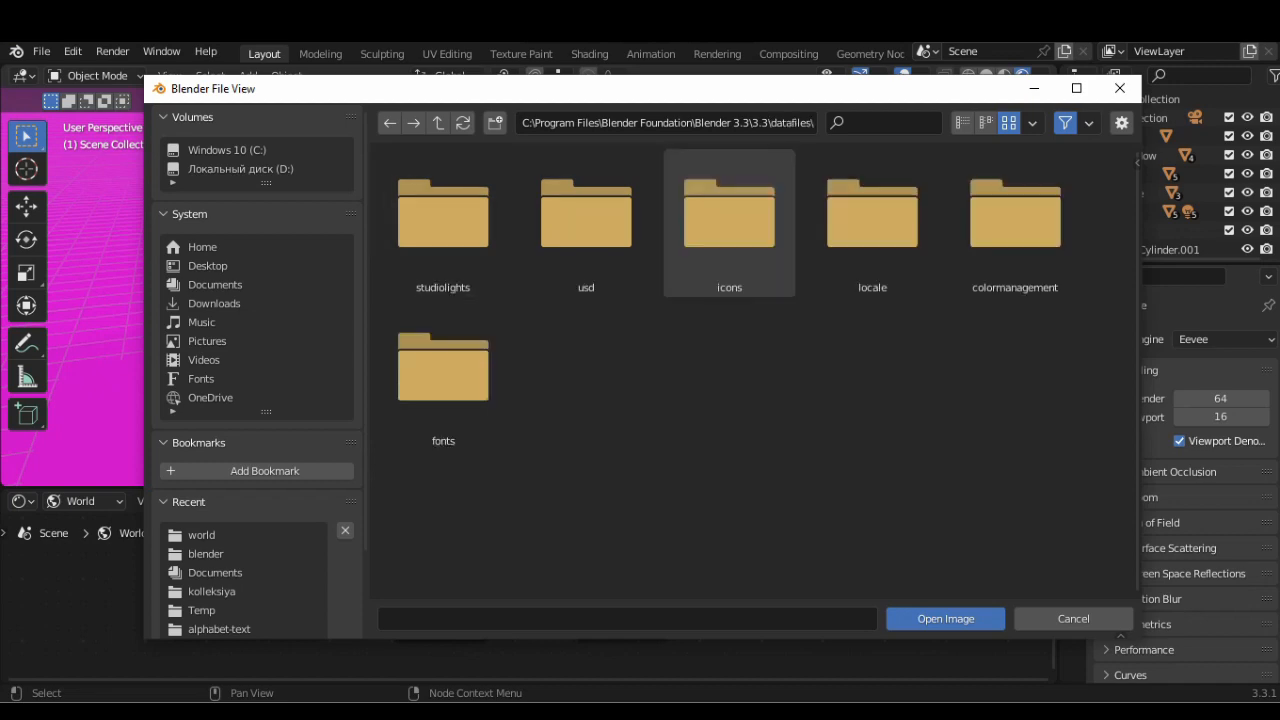
pyautogui.doubleClick(443, 214)
pyautogui.doubleClick(729, 222)
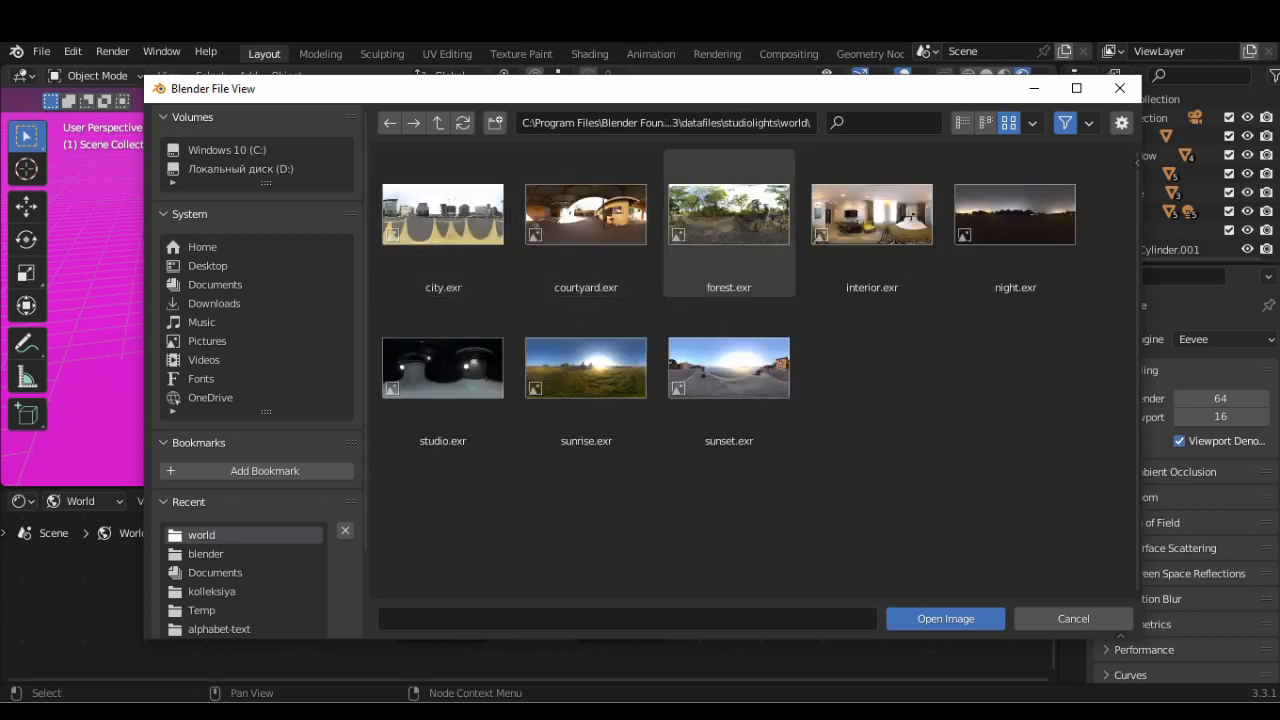
pyautogui.click(729, 214)
pyautogui.click(945, 618)
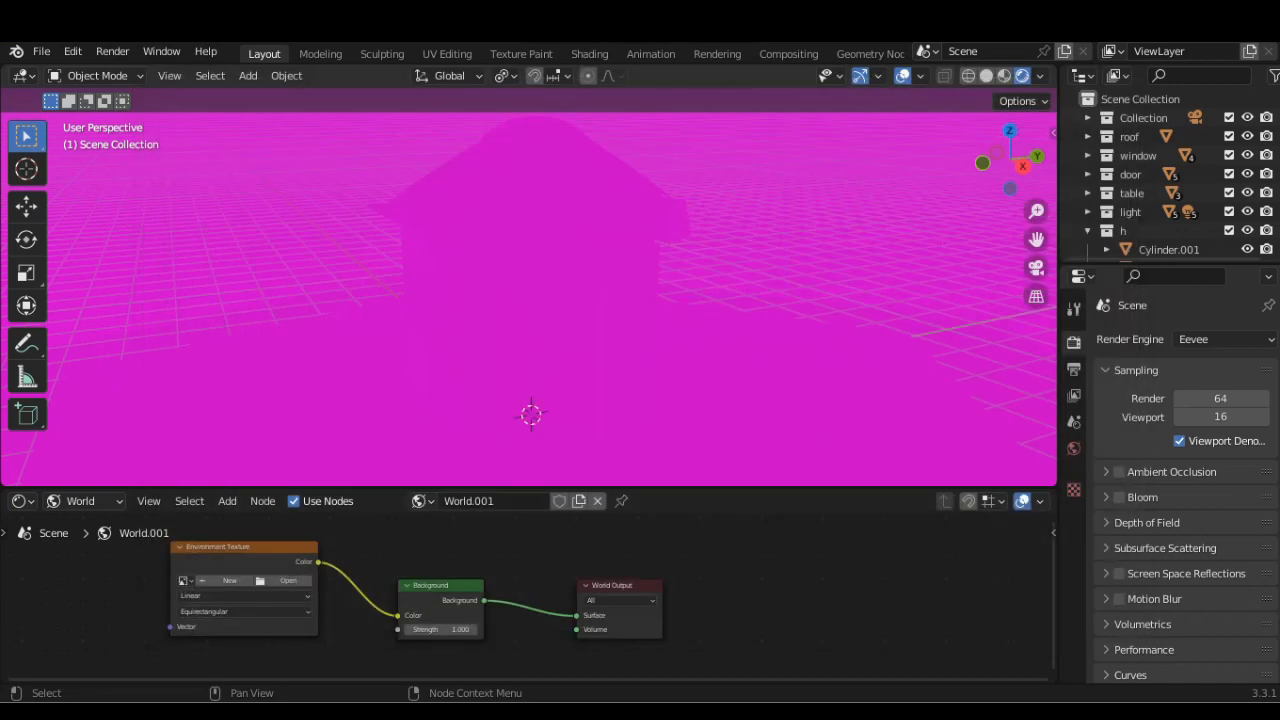
# Step: Set the Shader Editor to object shading and create a new material for the stepped ground platform, Cylinder
pyautogui.moveTo(530, 300)
pyautogui.mouseDown(button='middle')
pyautogui.moveTo(580, 325)
pyautogui.moveTo(550, 265)
pyautogui.moveTo(480, 270)
pyautogui.moveTo(500, 290)
pyautogui.moveTo(530, 292)
pyautogui.mouseUp(button='middle')
pyautogui.scroll(-2, 550, 265)
pyautogui.scroll(-1, 480, 270)
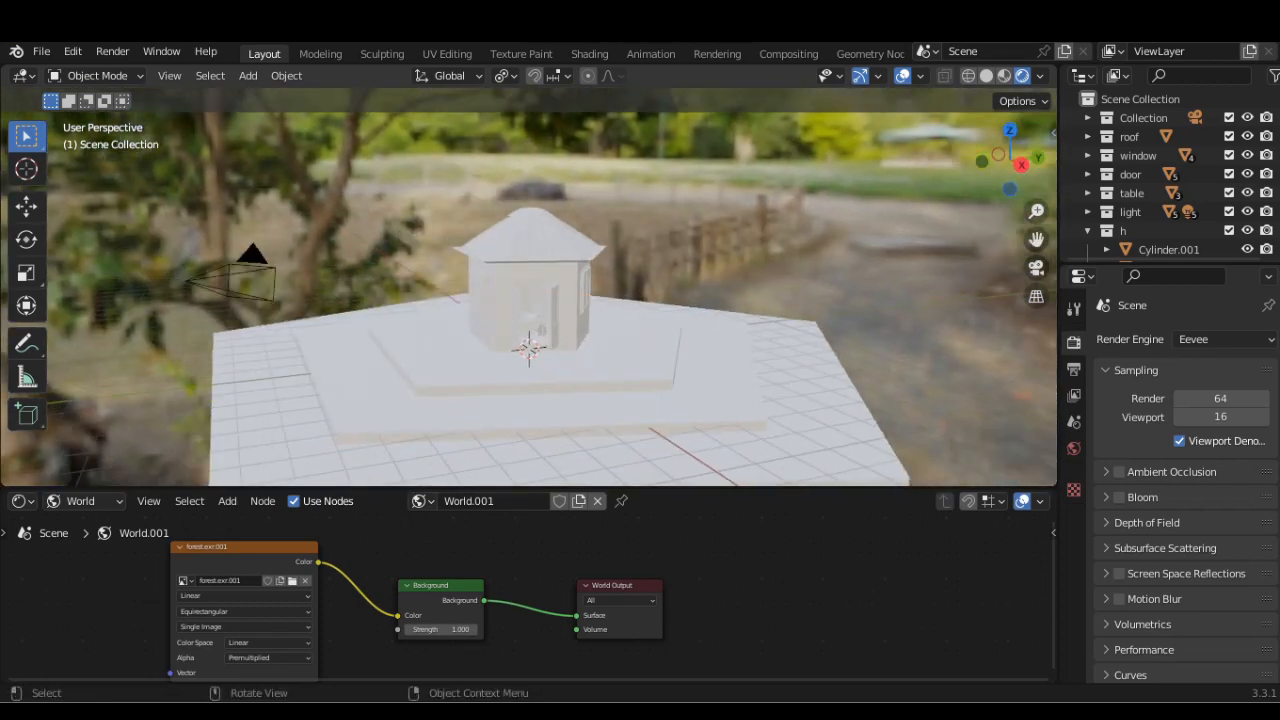
pyautogui.click(88, 522)
pyautogui.click(1073, 640)
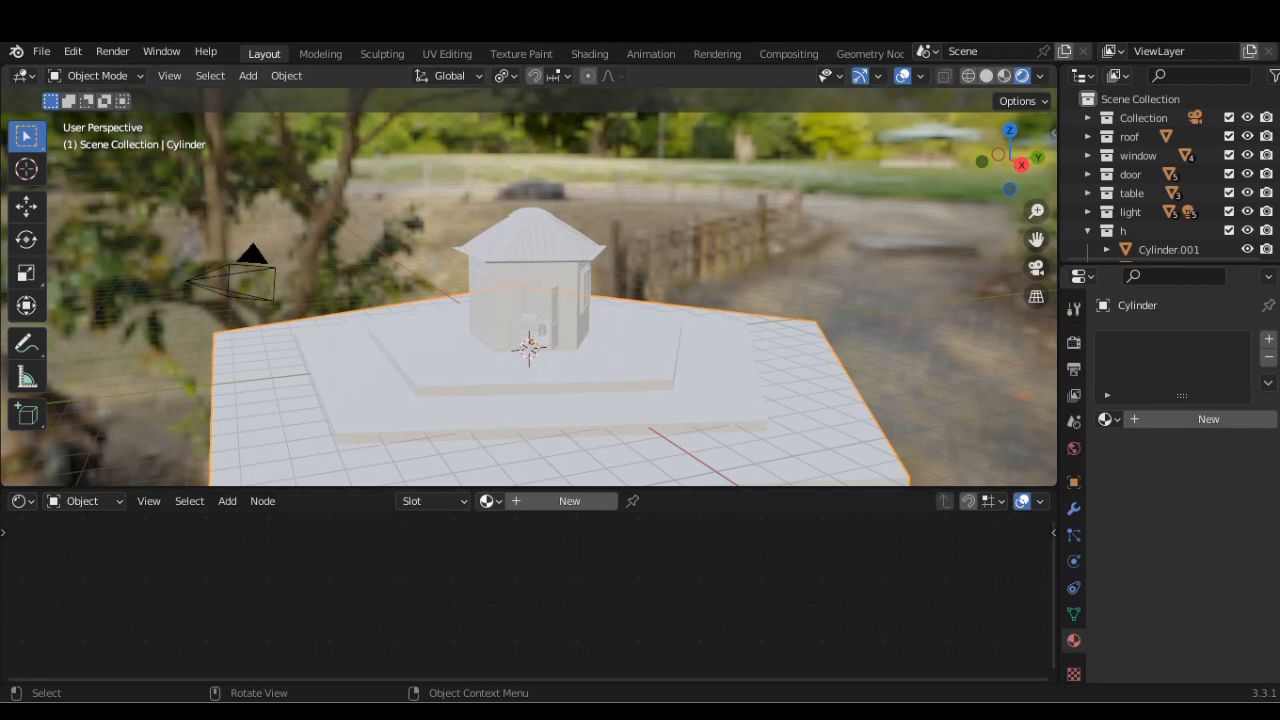
pyautogui.click(569, 500)
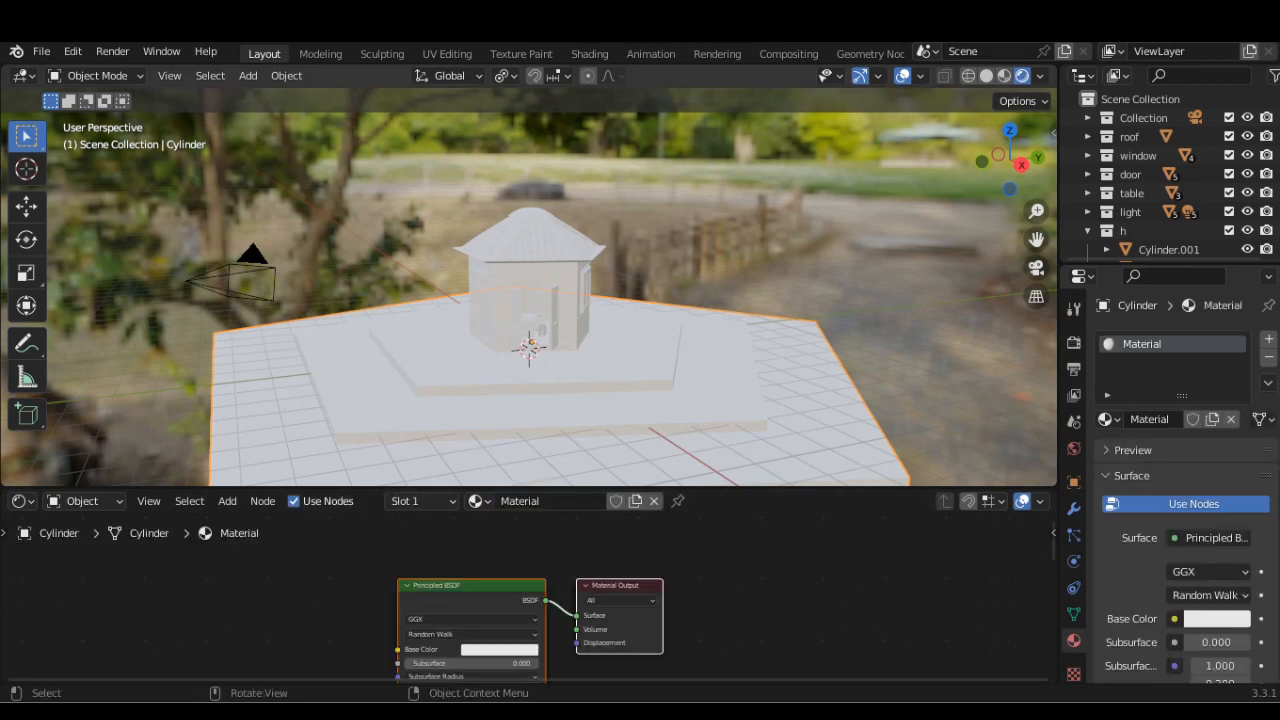
pyautogui.click(530, 340)
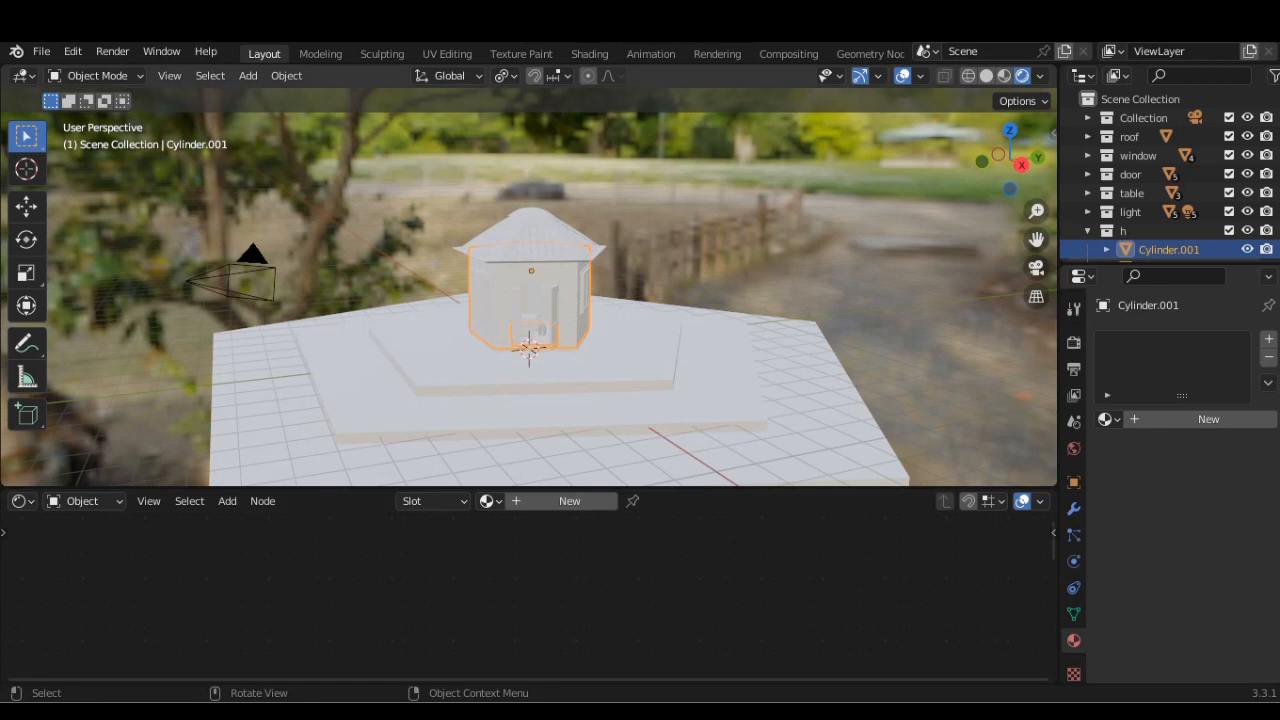
pyautogui.click(590, 456)
# Step: Add a Noise Texture node to the platform's material and connect its Color to the Principled BSDF's Base Color
pyautogui.scroll(-1, 527, 601)
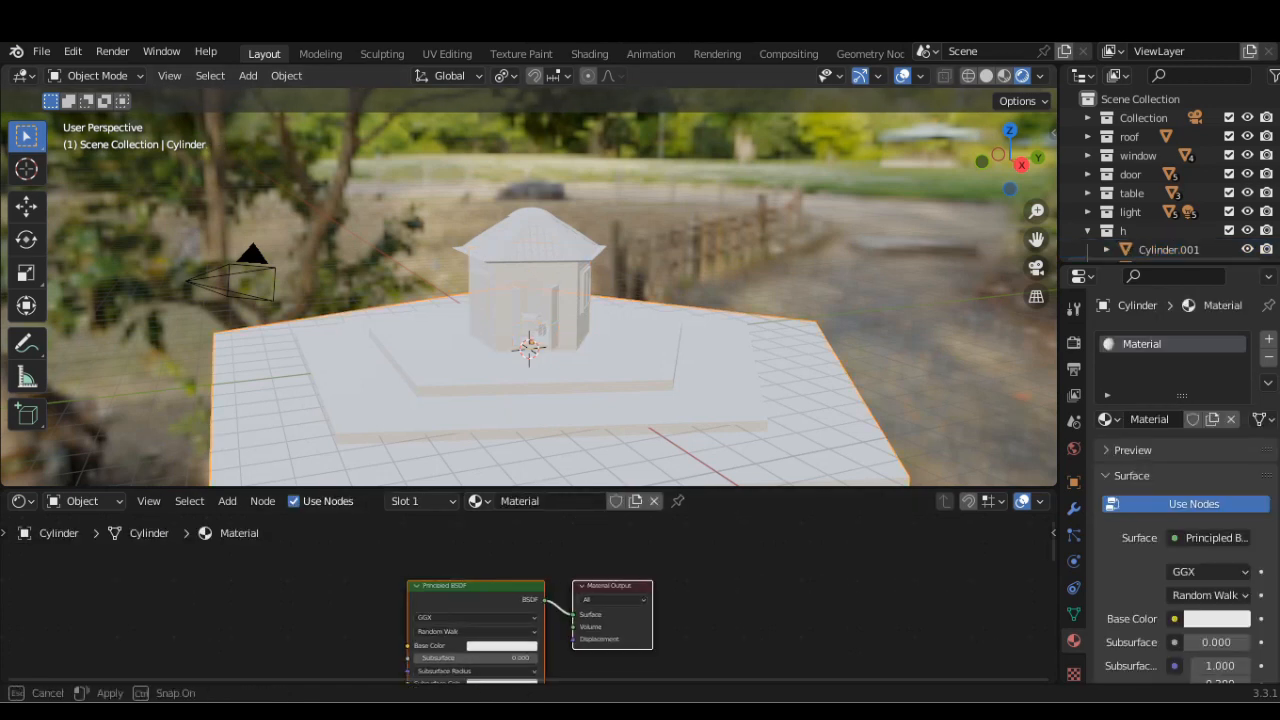
pyautogui.moveTo(480, 487); pyautogui.dragTo(480, 468)
pyautogui.scroll(3, 428, 630)
pyautogui.moveTo(428, 630); pyautogui.dragTo(501, 604, button='middle')
pyautogui.click(227, 482)
pyautogui.click(265, 458)
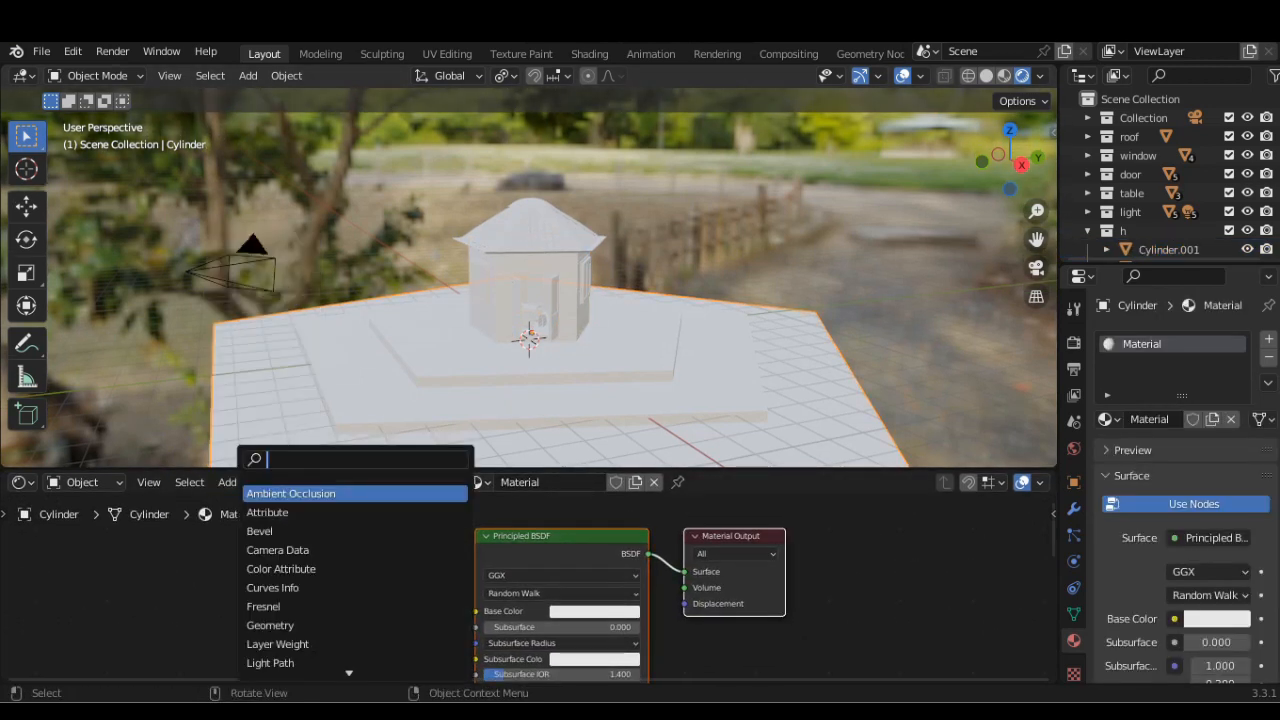
pyautogui.write('text')
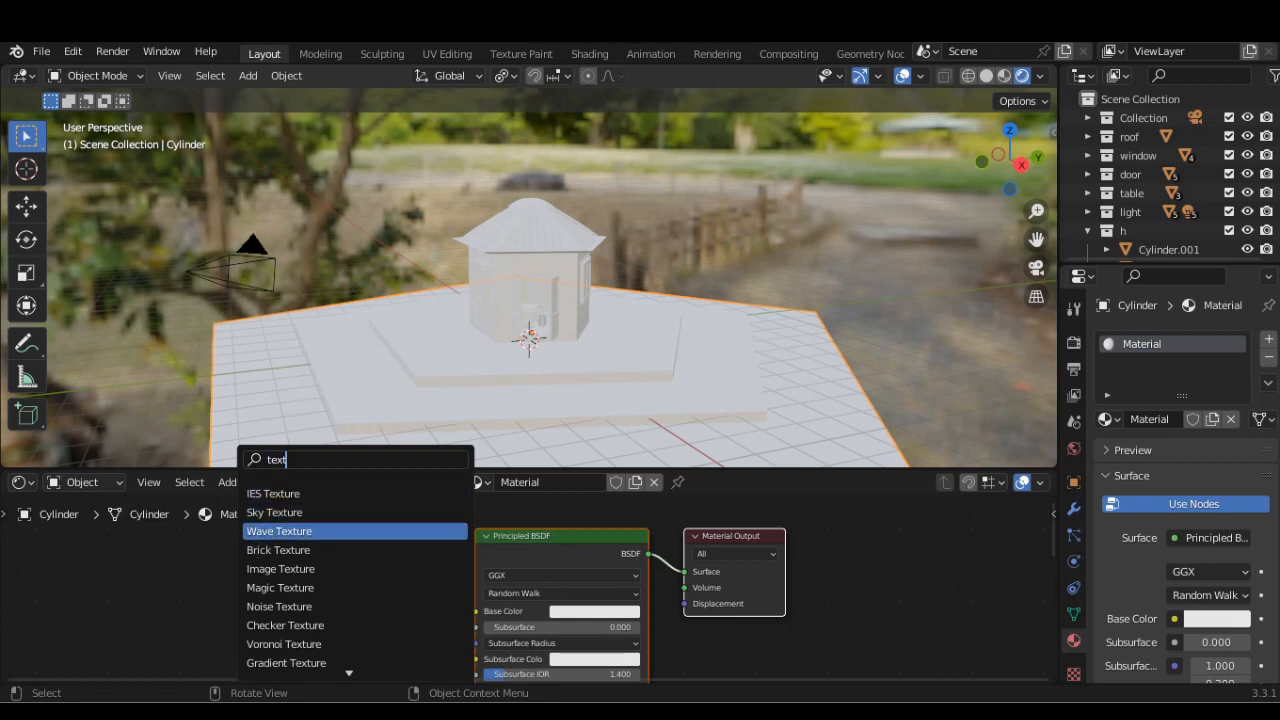
pyautogui.click(280, 606)
pyautogui.click(281, 599)
pyautogui.moveTo(284, 533); pyautogui.dragTo(265, 563)
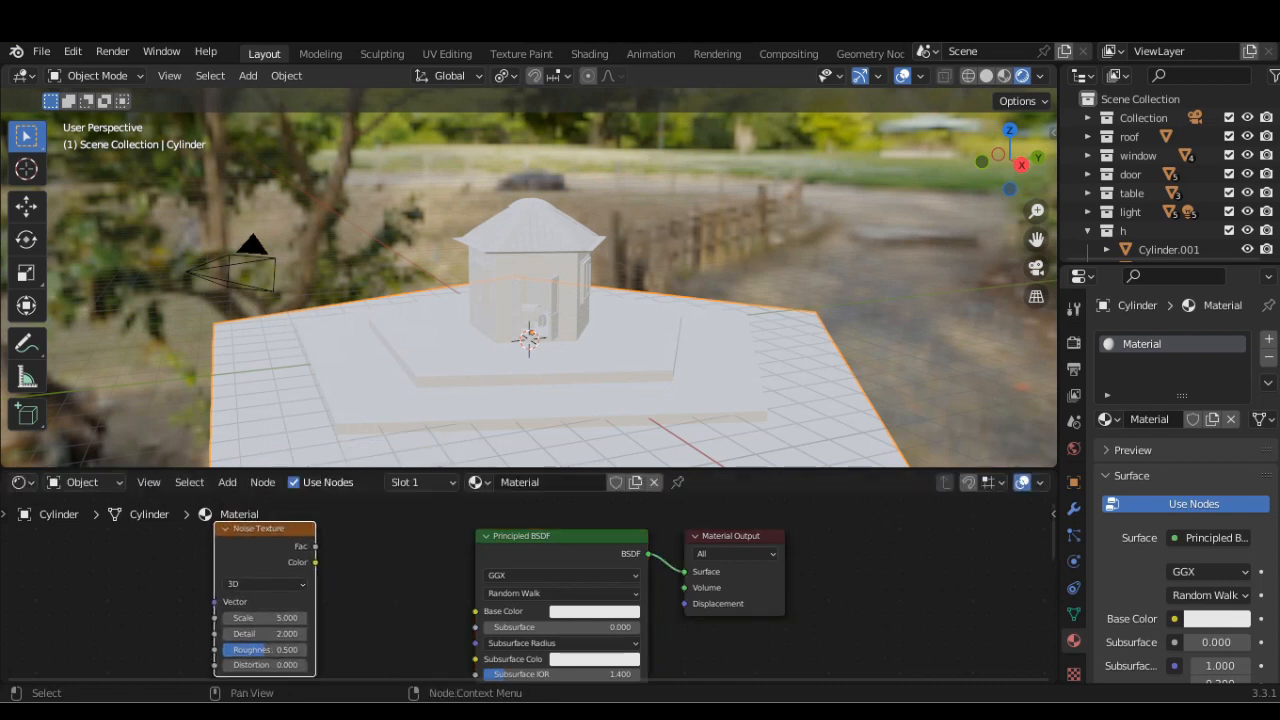
pyautogui.moveTo(453, 603); pyautogui.dragTo(476, 611)
# Step: Insert a ColorRamp node on the link between the Noise Texture and the Principled BSDF
pyautogui.click(227, 482)
pyautogui.click(265, 458)
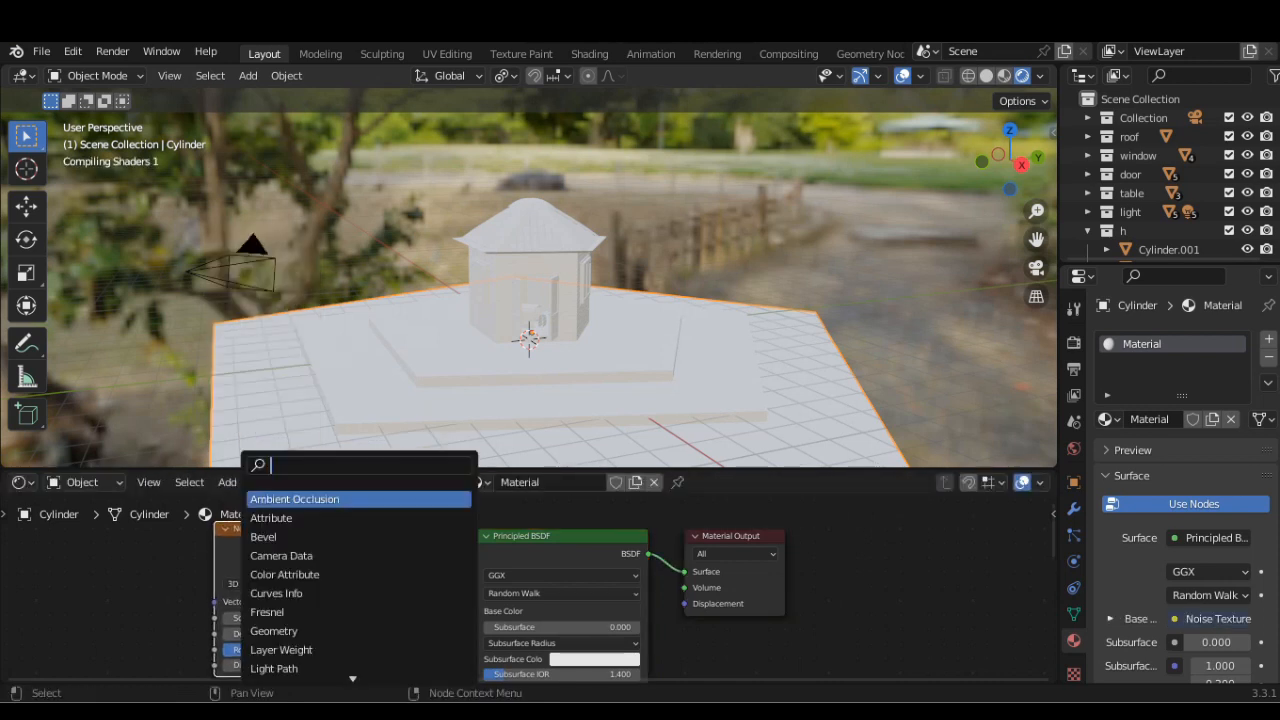
pyautogui.write('color')
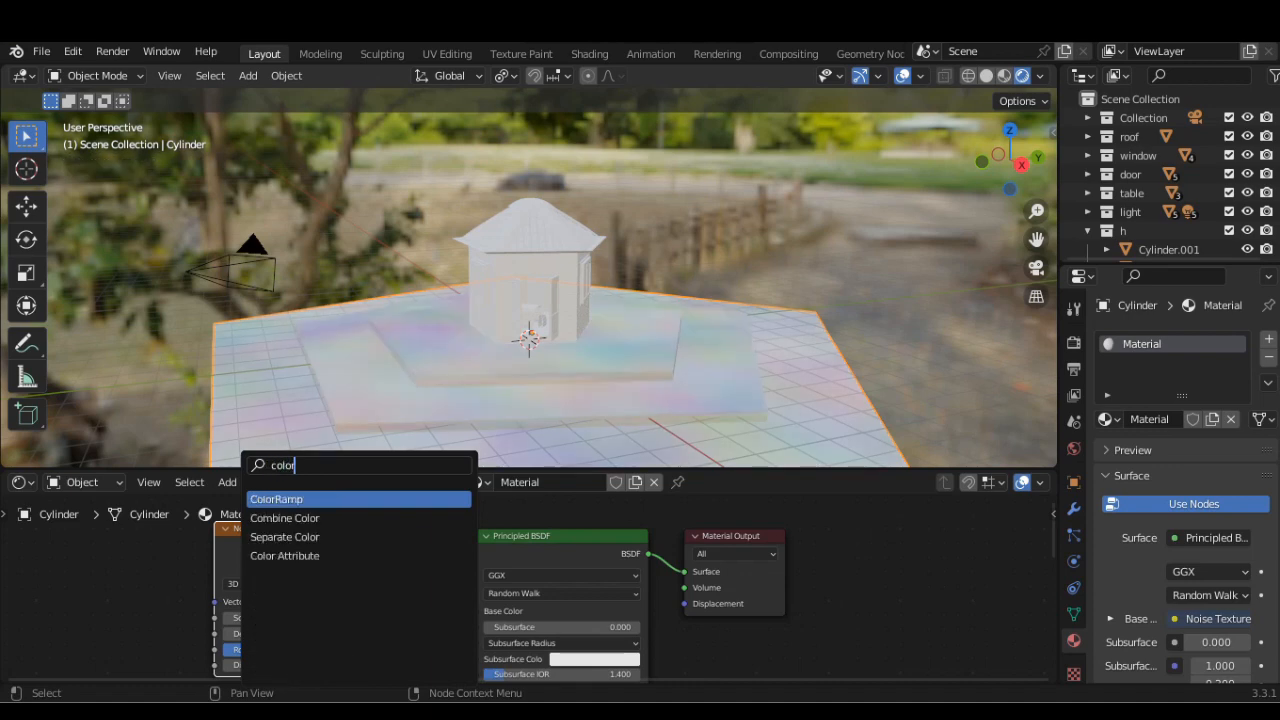
pyautogui.press('Return')
pyautogui.click(468, 560)
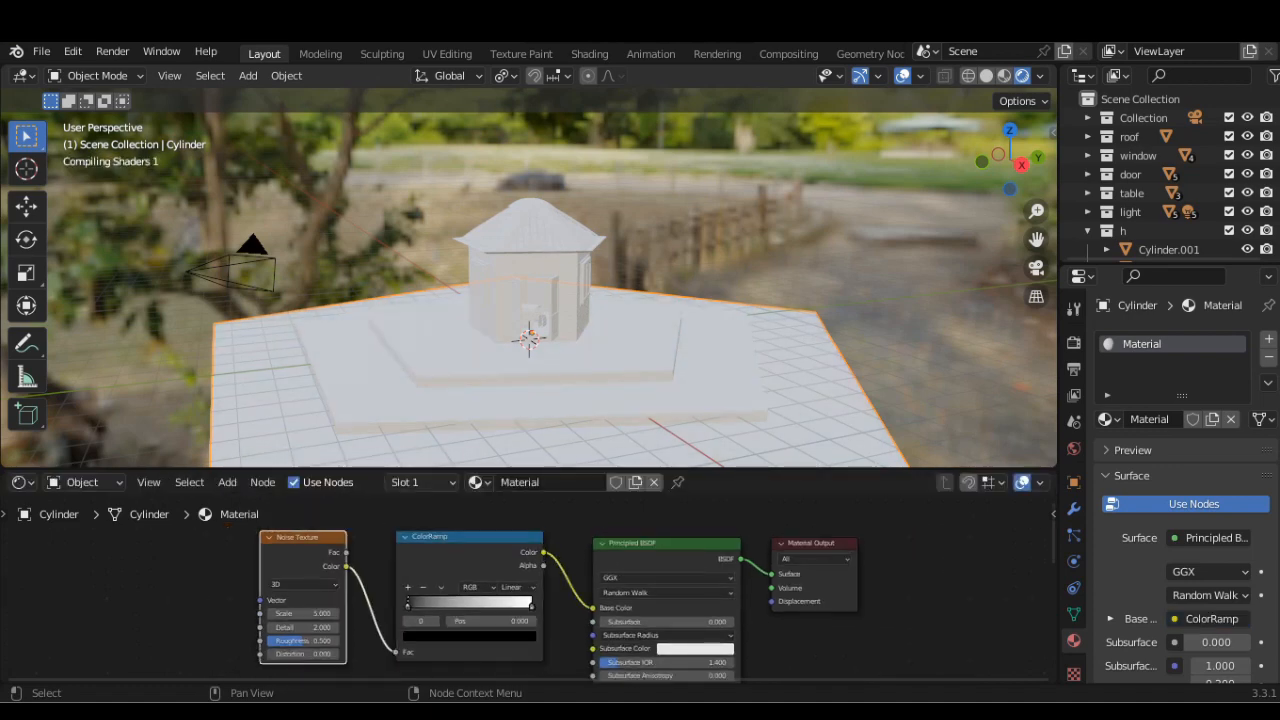
# Step: Add Texture Coordinate and Mapping nodes before the Noise Texture, and move the ColorRamp's black stop to about 0.218
pyautogui.hotkey('ctrl', 't')
pyautogui.scroll(-1, 528, 588)
pyautogui.moveTo(528, 588); pyautogui.dragTo(593, 588, button='middle')
pyautogui.scroll(2, 528, 588)
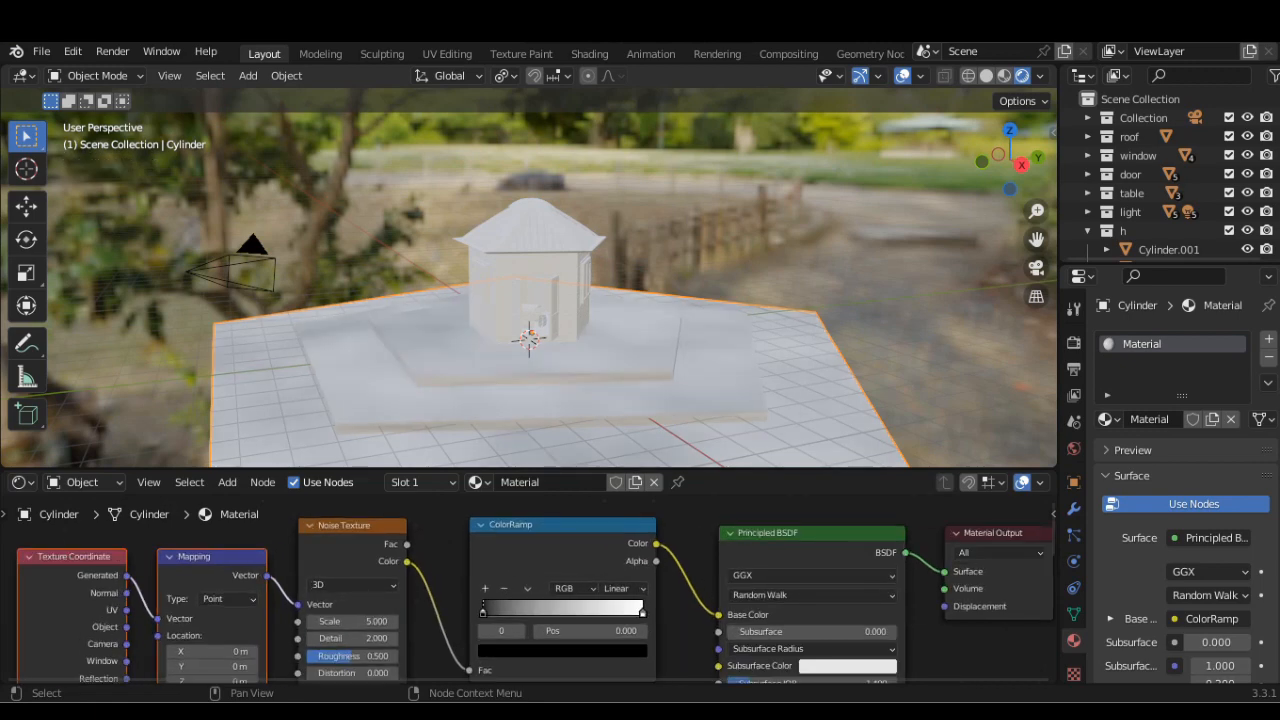
pyautogui.moveTo(560, 524); pyautogui.dragTo(562, 526)
pyautogui.moveTo(485, 613); pyautogui.dragTo(519, 613)
# Step: Set the Mapping node's scale to 1.000 on X and 0.400 on Y
pyautogui.scroll(-8, 528, 588)
pyautogui.moveTo(528, 600); pyautogui.dragTo(583, 563, button='middle')
pyautogui.scroll(5, 528, 588)
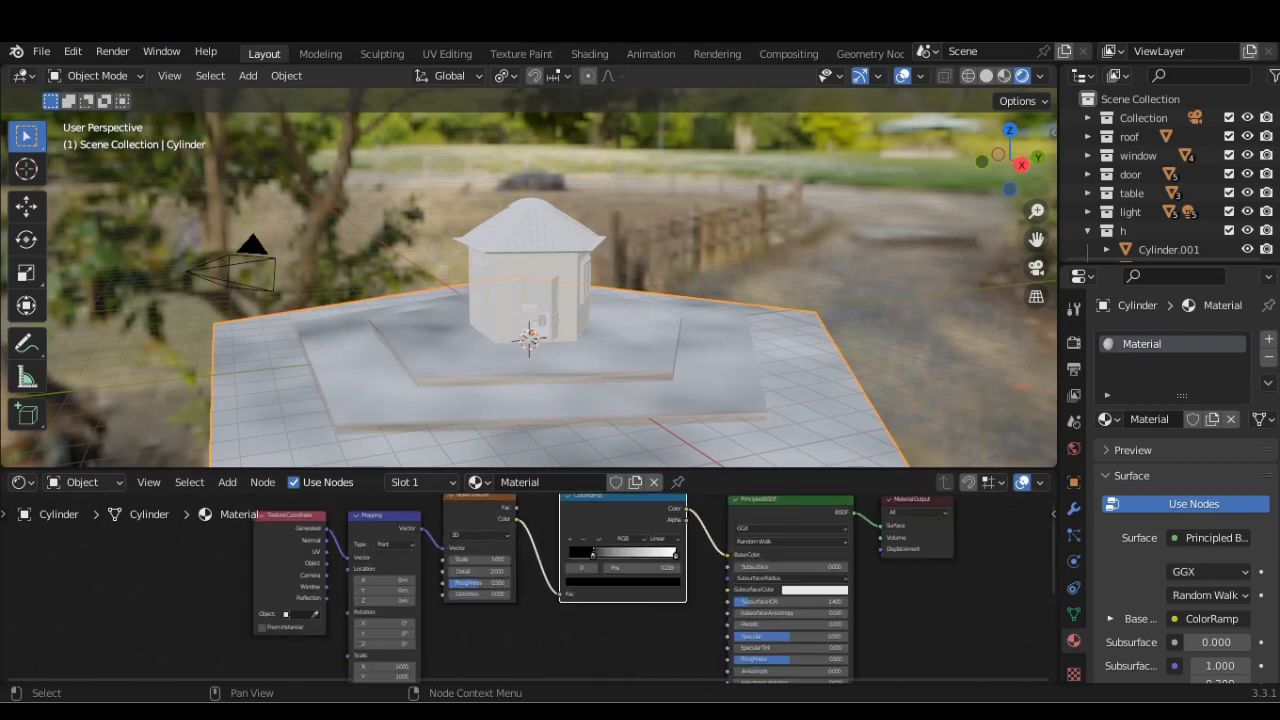
pyautogui.moveTo(500, 620); pyautogui.dragTo(555, 545, button='middle')
pyautogui.scroll(3, 528, 588)
pyautogui.moveTo(383, 627); pyautogui.dragTo(360, 613)
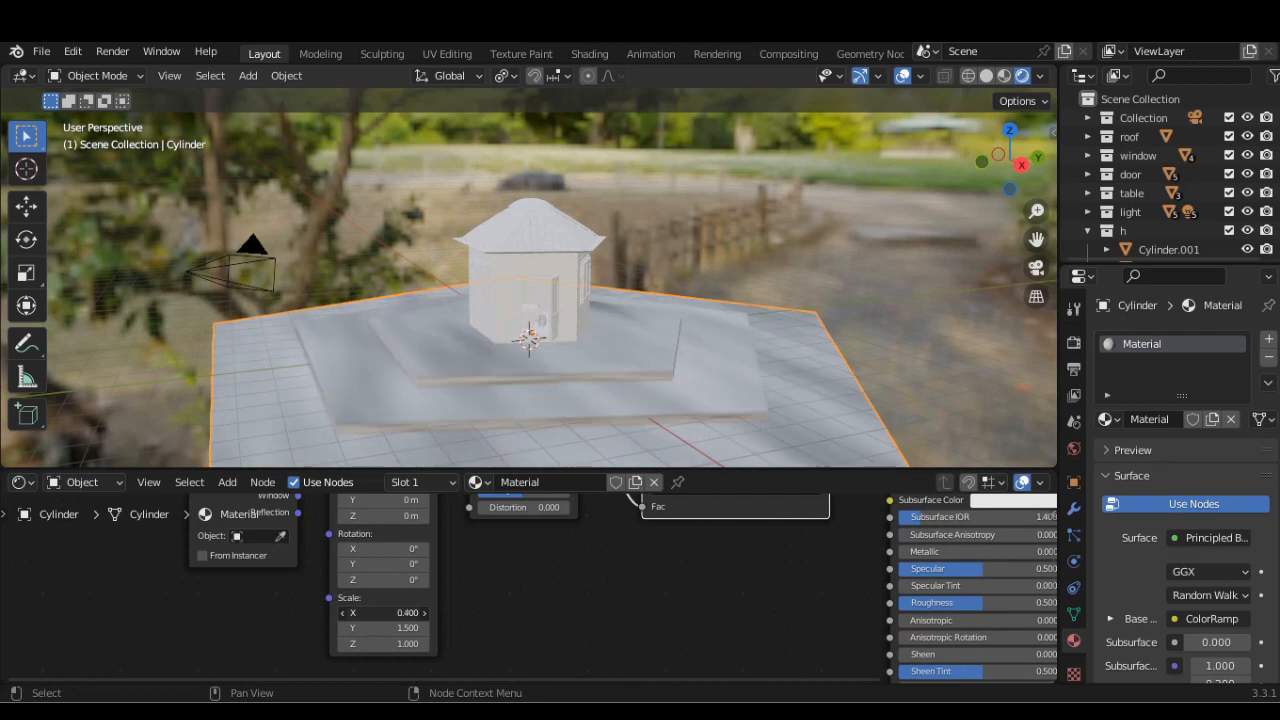
pyautogui.press('Tab')
pyautogui.press('Return')
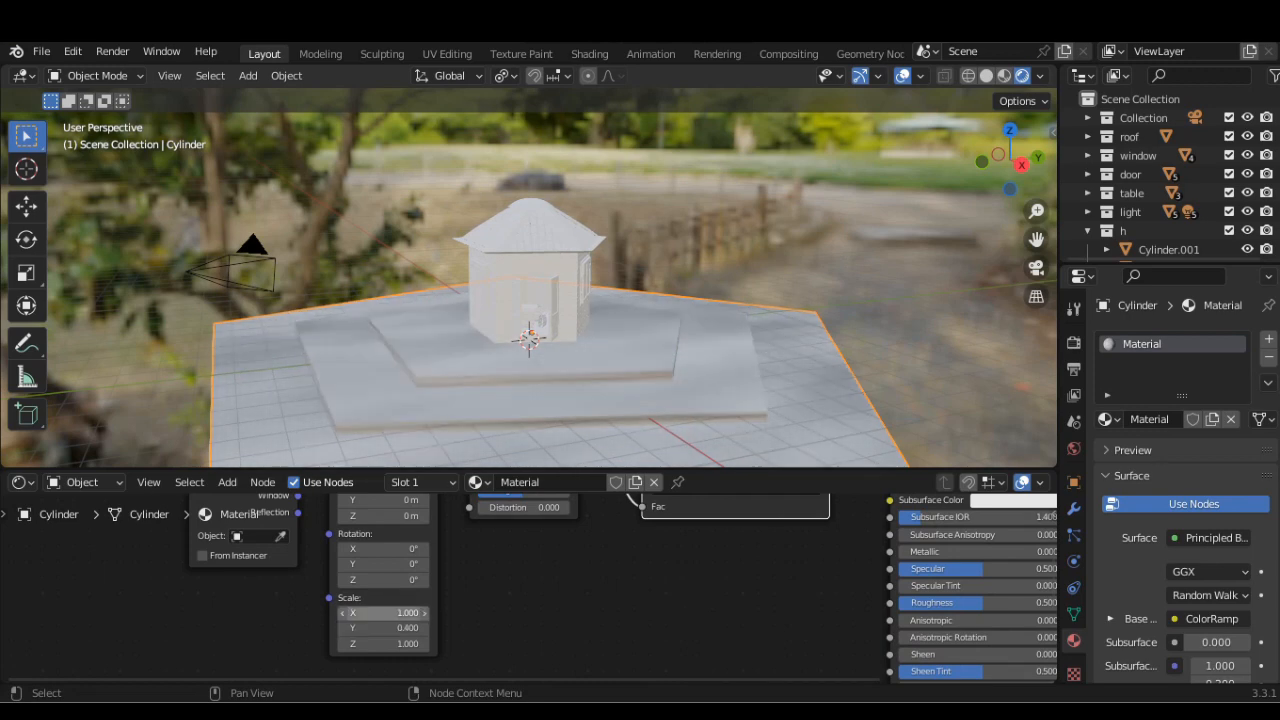
# Step: Change the ColorRamp's white stop to a darkened orange-brown for the platform's material
pyautogui.scroll(-2, 386, 612)
pyautogui.moveTo(386, 612); pyautogui.dragTo(213, 671, button='middle')
pyautogui.scroll(1, 213, 671)
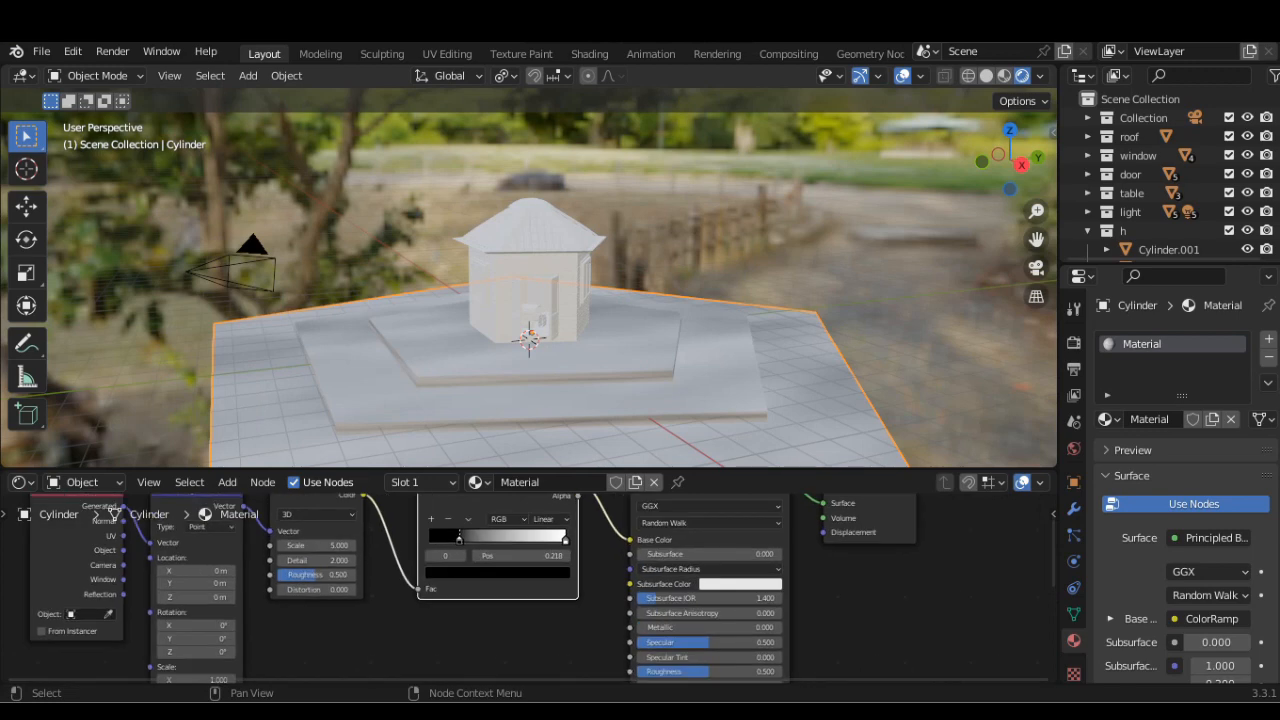
pyautogui.click(497, 572)
pyautogui.click(465, 465)
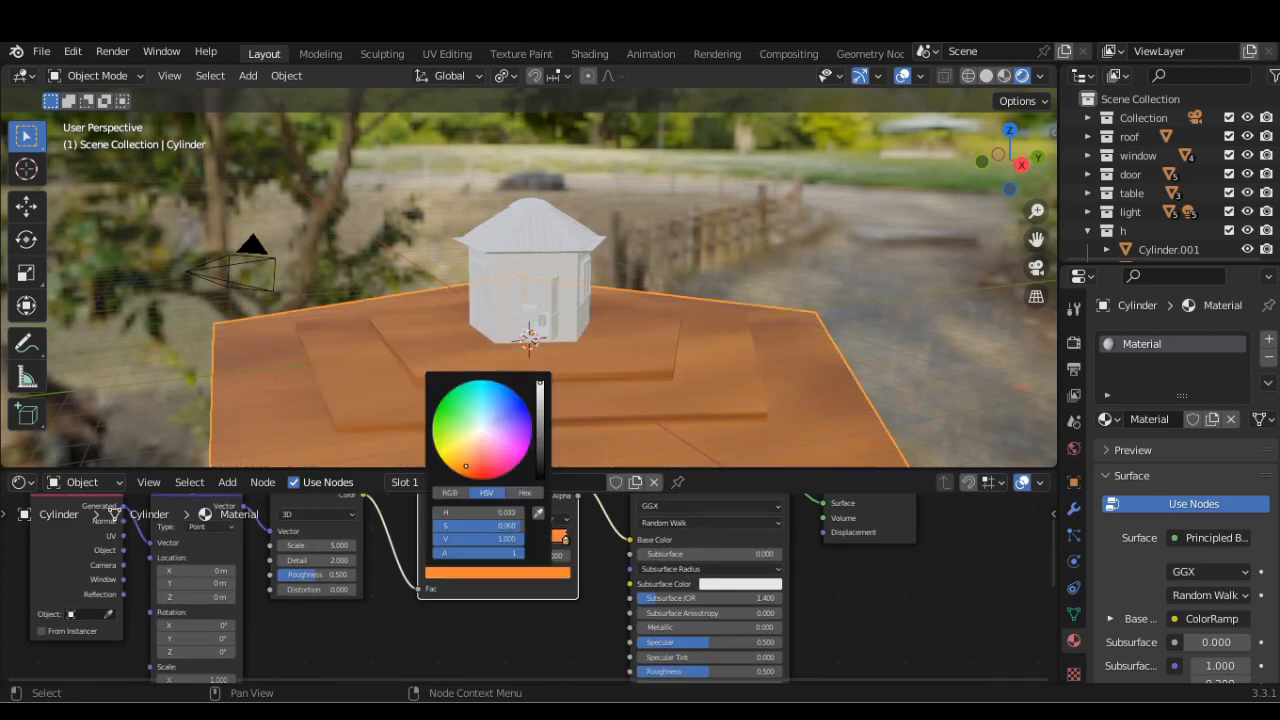
pyautogui.click(540, 420)
pyautogui.scroll(-2, 529, 290)
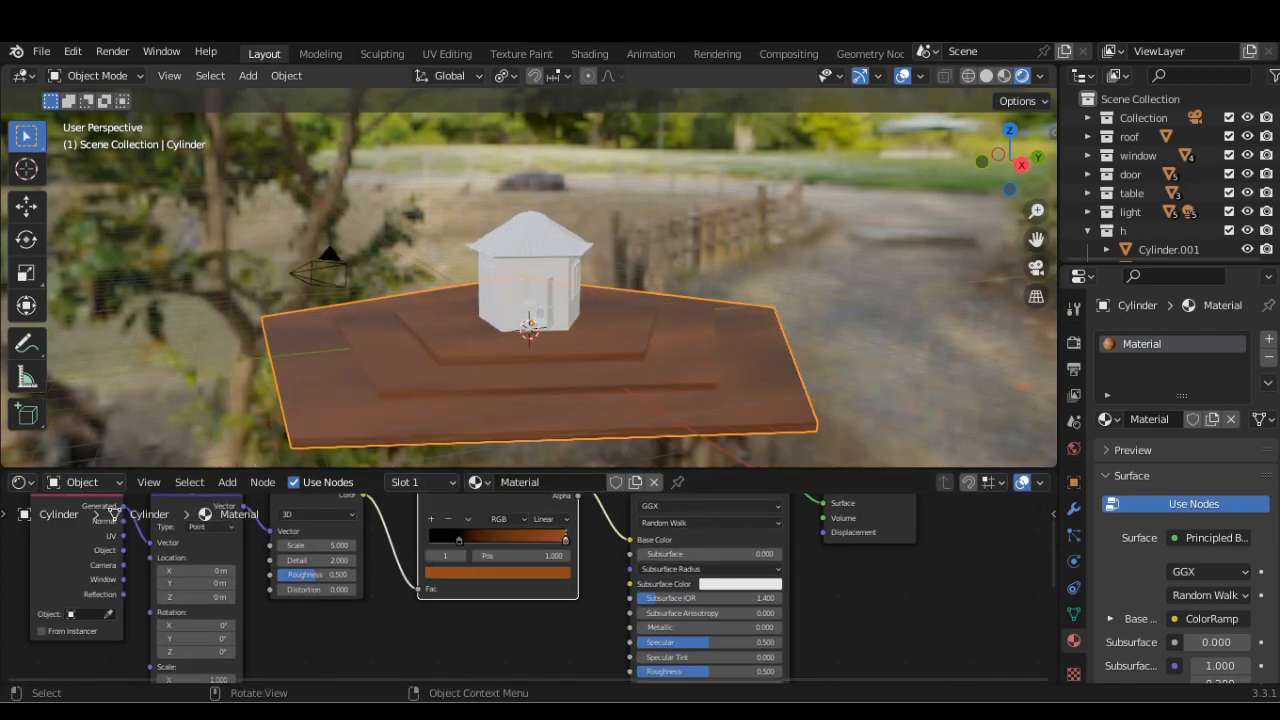
# Step: Select the lower part of the house, Cylinder.002, and create a new material for it
pyautogui.scroll(7, 529, 290)
pyautogui.scroll(1, 529, 290)
pyautogui.scroll(-2, 529, 290)
pyautogui.click(560, 270)
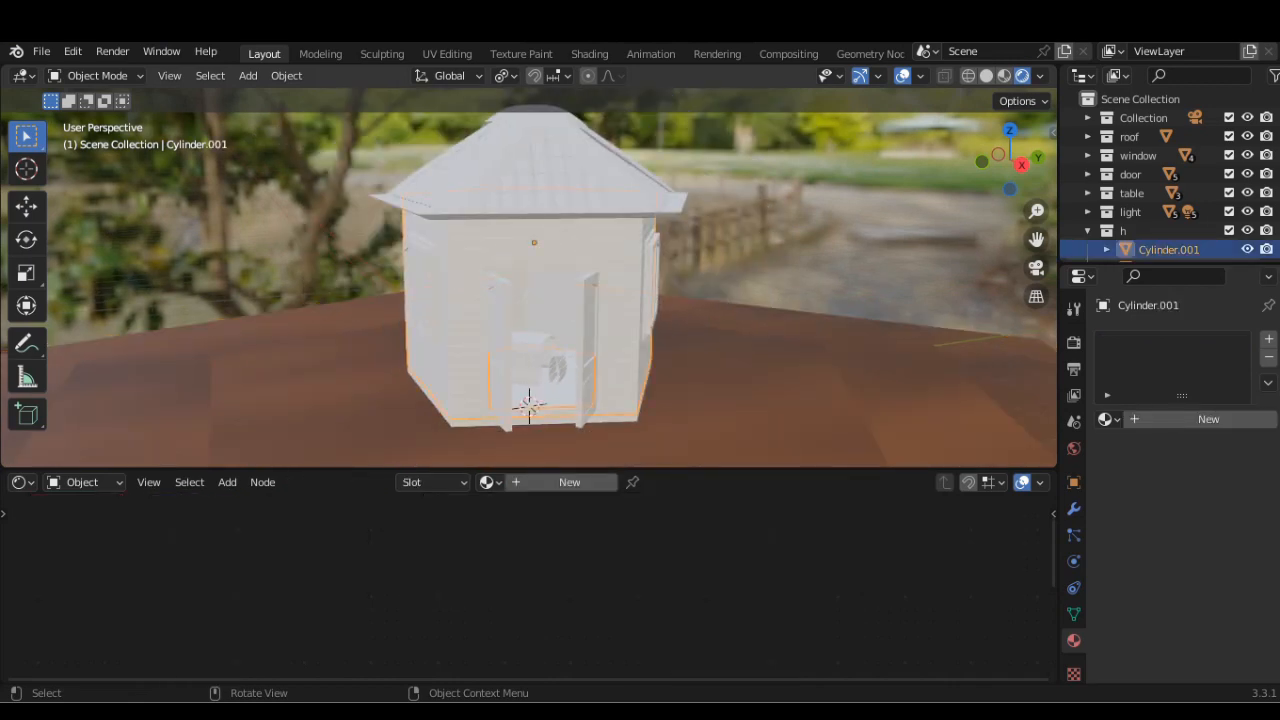
pyautogui.scroll(-1, 560, 270)
pyautogui.scroll(3, 529, 290)
pyautogui.click(780, 420)
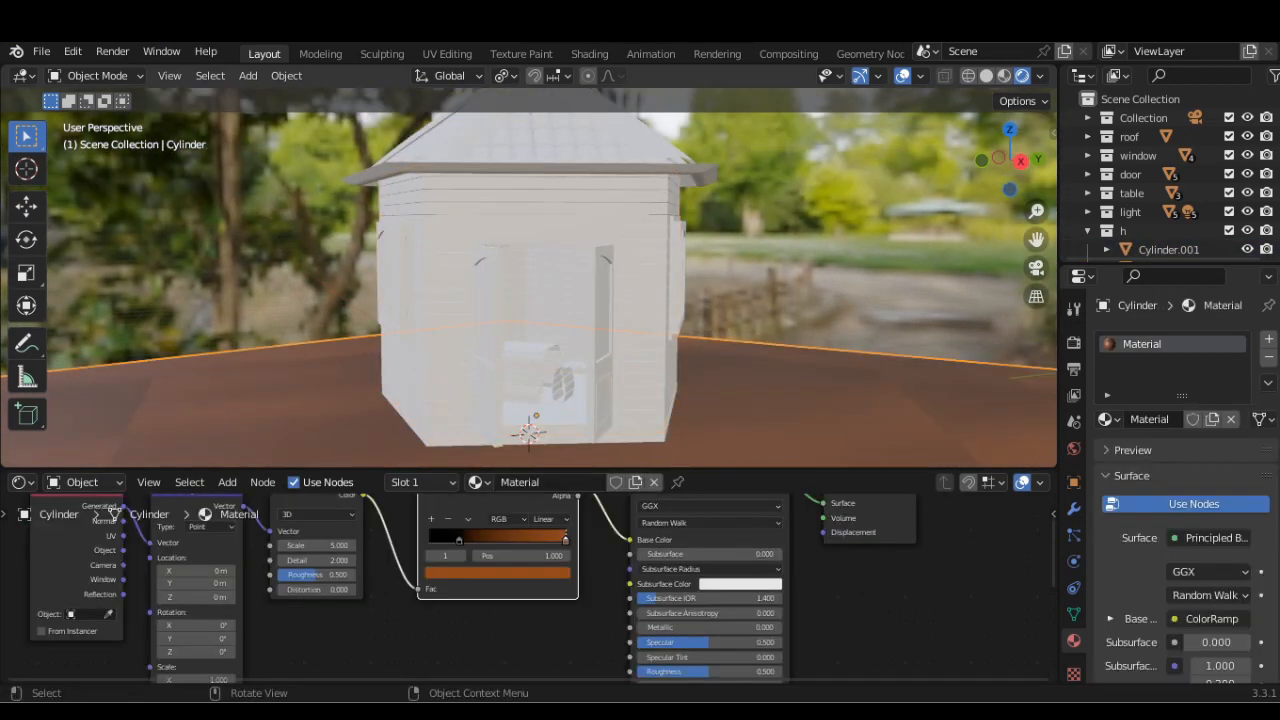
pyautogui.click(530, 400)
pyautogui.click(569, 482)
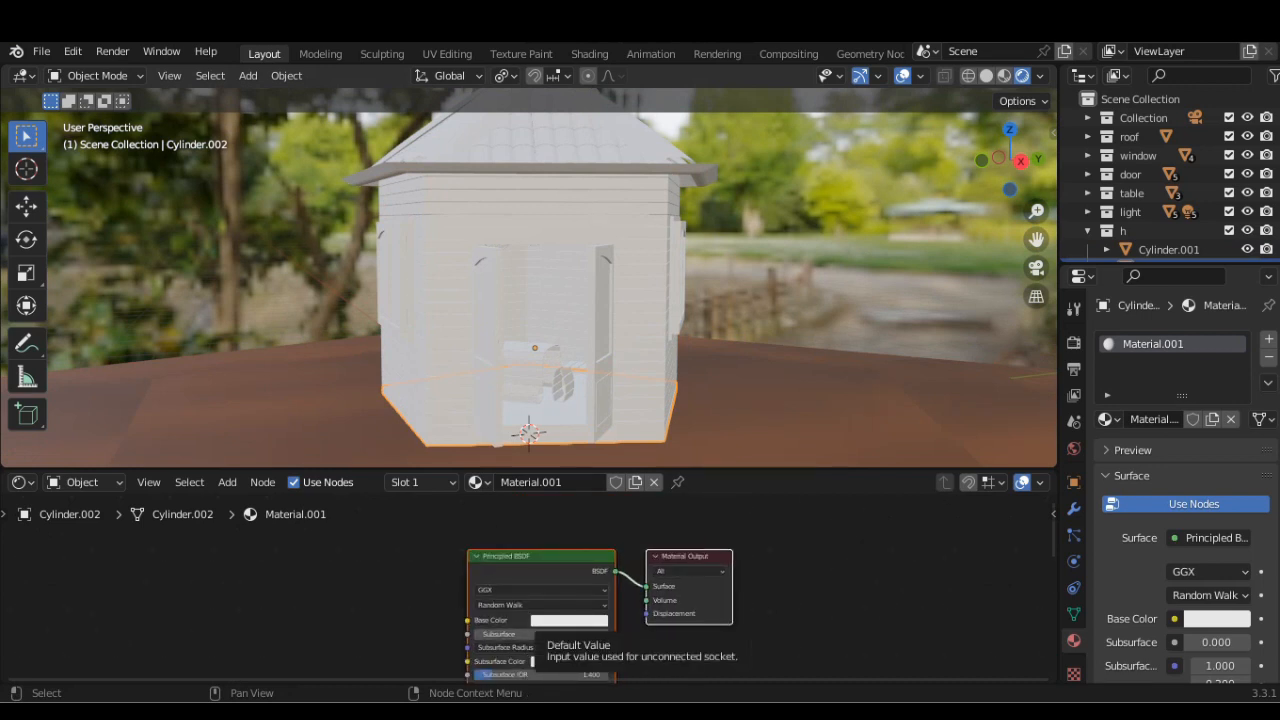
# Step: Set the Base Color of the house's lower part to a dark reddish brown
pyautogui.click(568, 661)
pyautogui.click(568, 521)
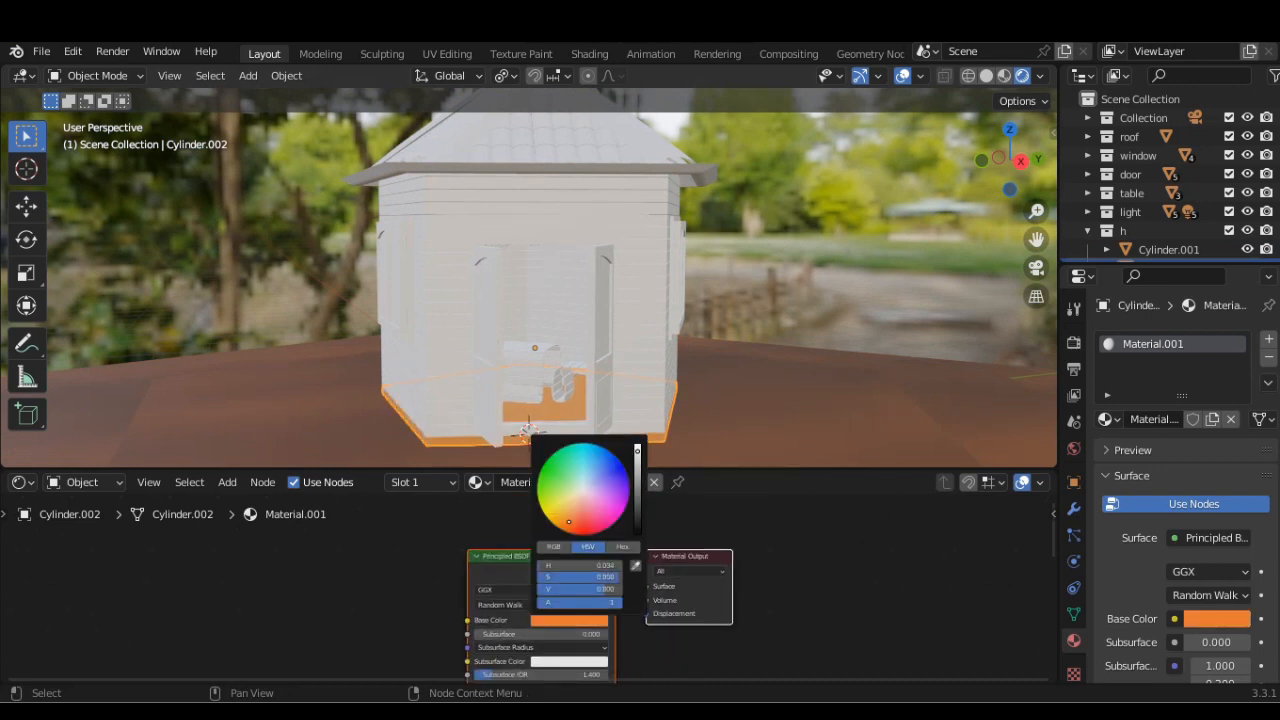
pyautogui.moveTo(568, 521); pyautogui.dragTo(570, 526)
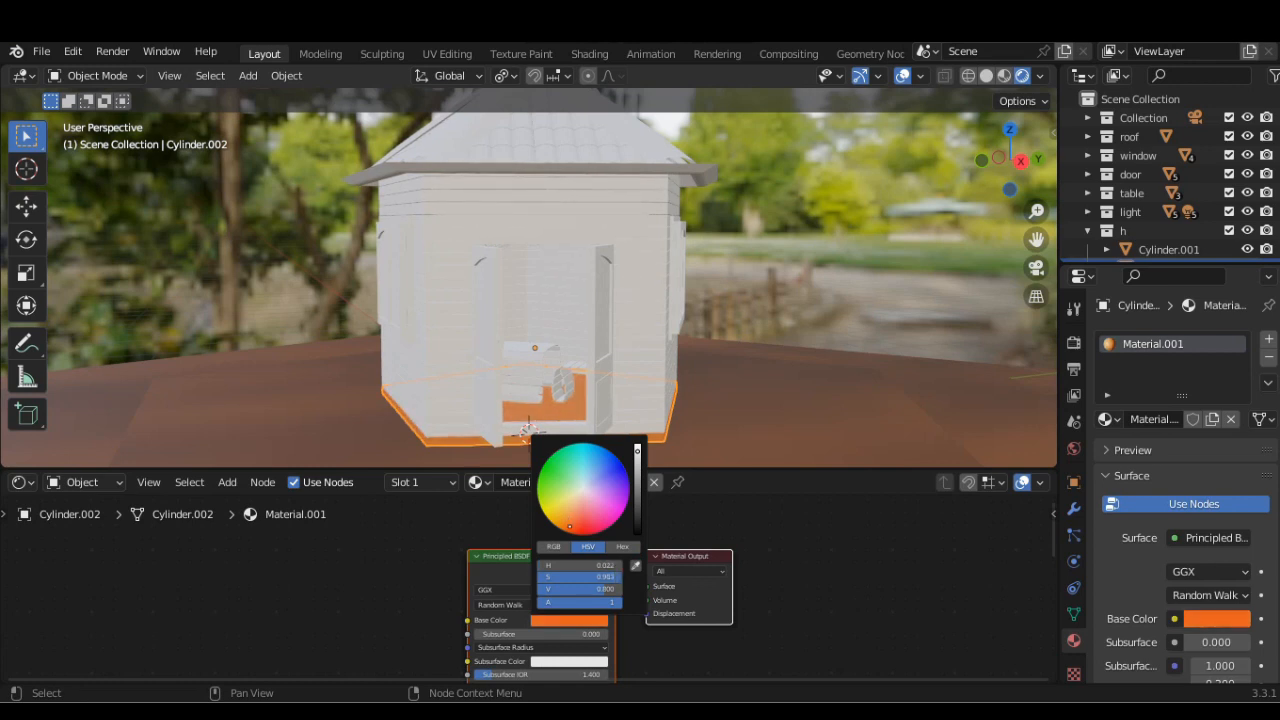
pyautogui.scroll(-13, 570, 526)
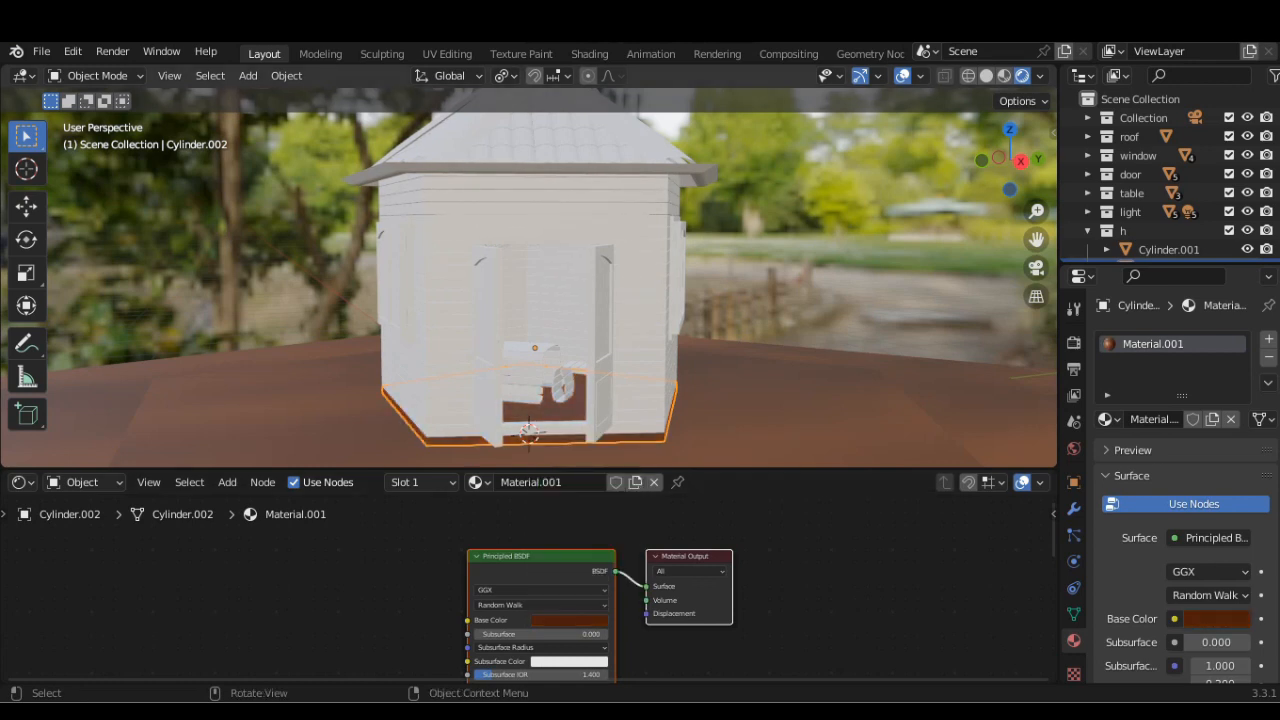
# Step: Hide the roof collection to expose the slab on top of the house walls
pyautogui.scroll(-3, 1165, 180)
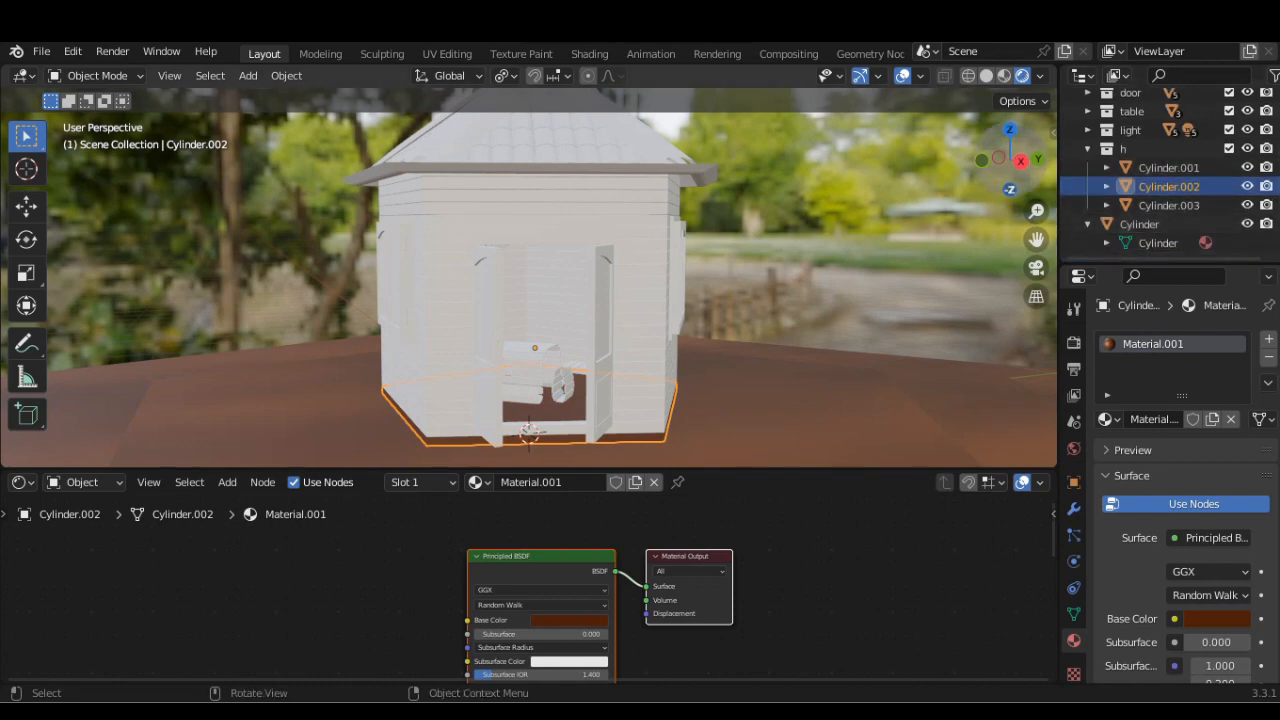
pyautogui.scroll(3, 1200, 142)
pyautogui.click(1247, 137)
pyautogui.moveTo(930, 210); pyautogui.dragTo(915, 258, button='middle')
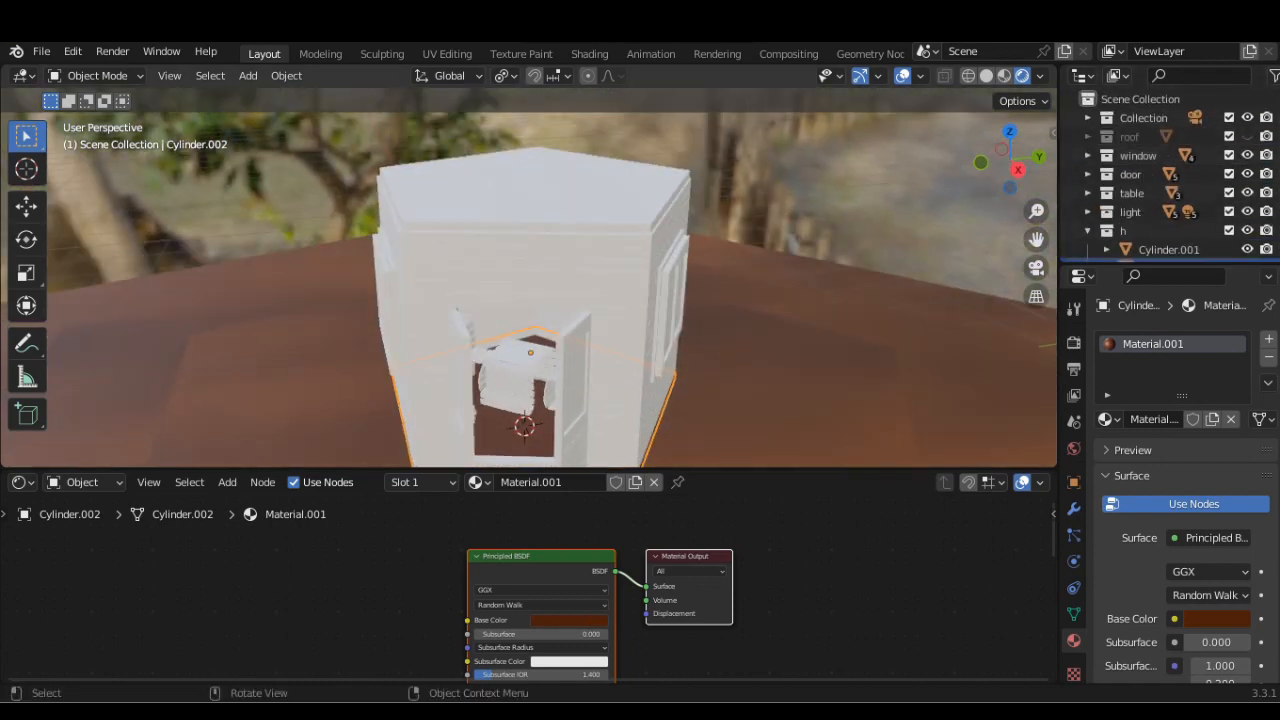
# Step: Assign the existing Material.001 to the top slab of the house, Cylinder.003
pyautogui.click(545, 205)
pyautogui.click(490, 482)
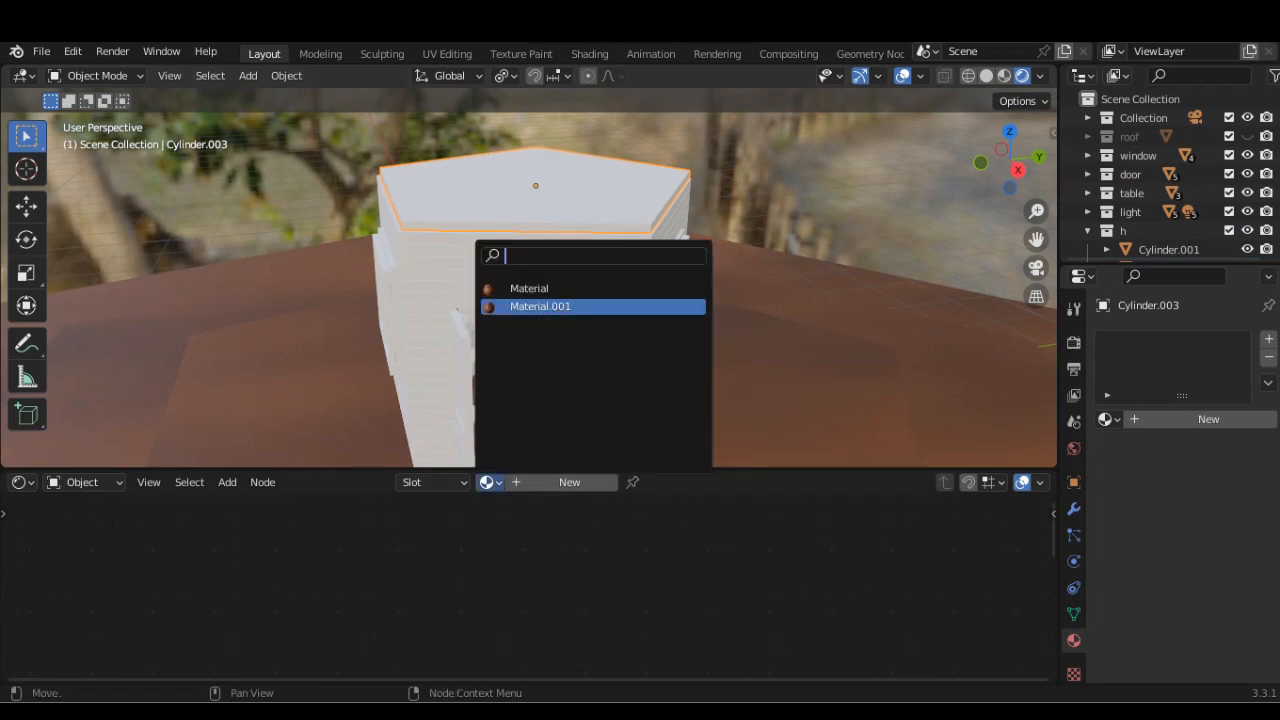
pyautogui.click(541, 307)
# Step: Create a new material for the house walls, Cylinder.001, and set its Base Color to a pale light blue
pyautogui.moveTo(560, 320); pyautogui.dragTo(598, 308, button='middle')
pyautogui.scroll(-2, 560, 312)
pyautogui.scroll(2, 598, 308)
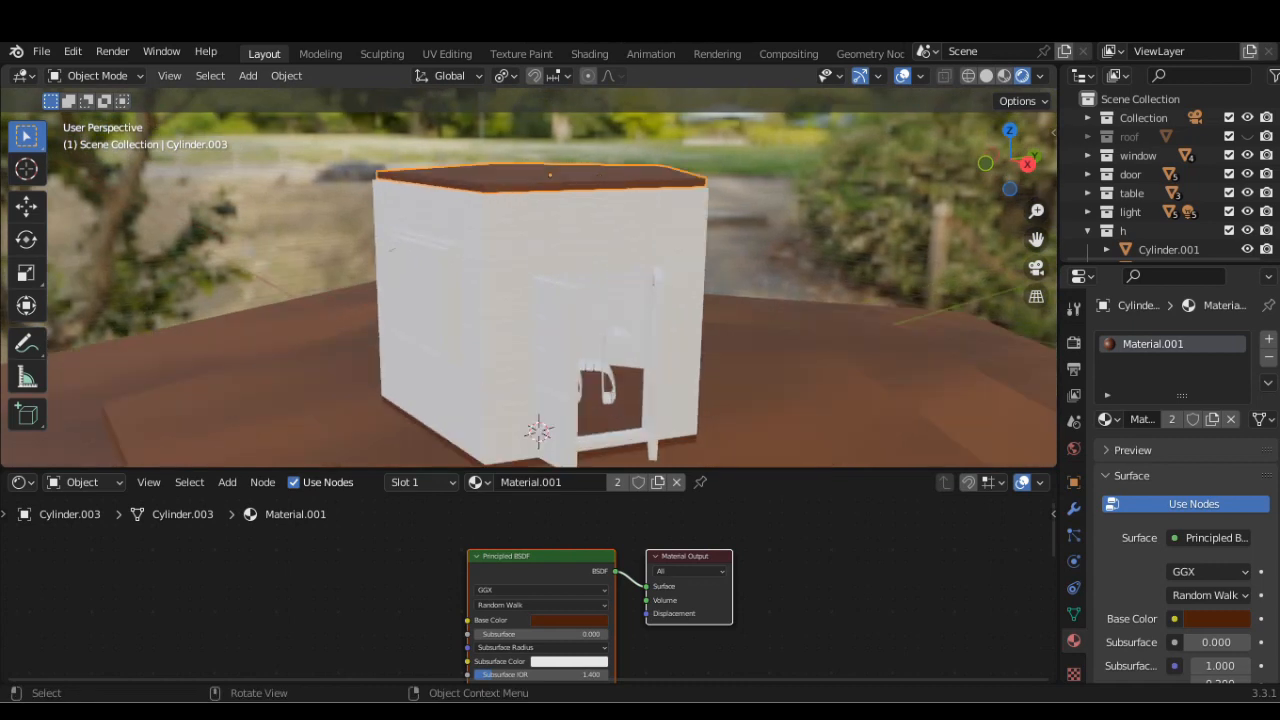
pyautogui.click(552, 325)
pyautogui.click(522, 300)
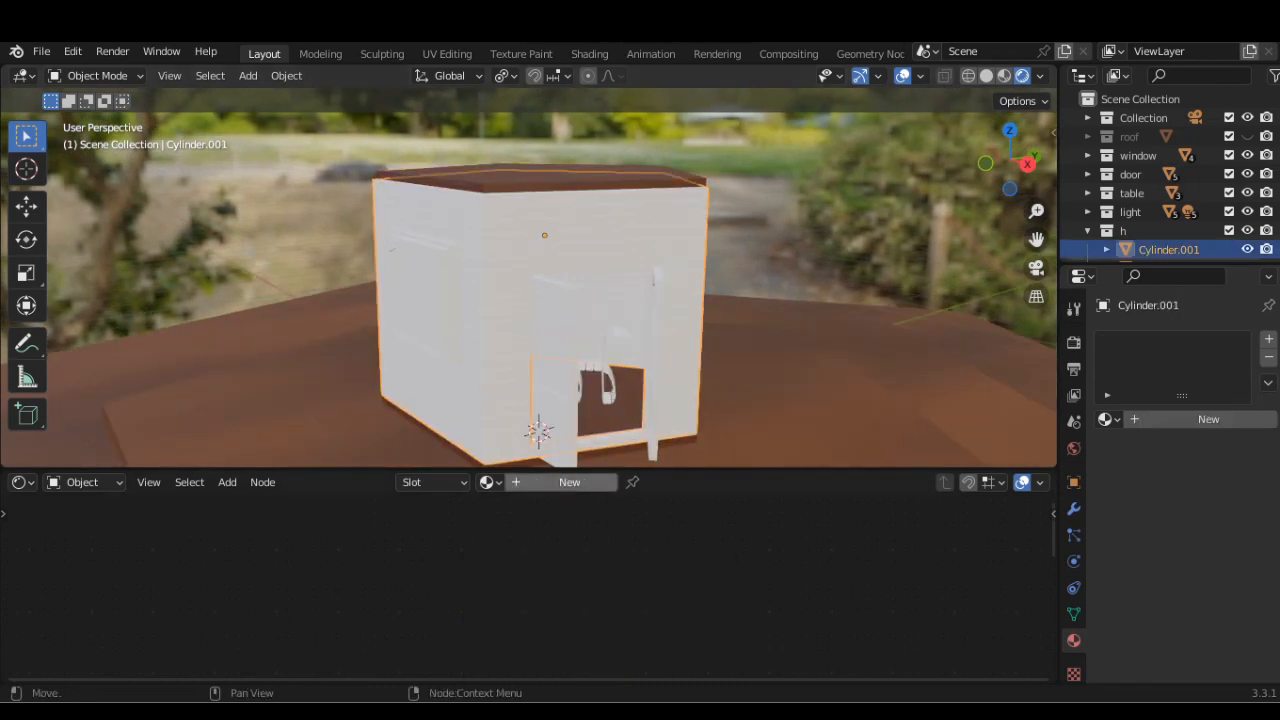
pyautogui.click(569, 482)
pyautogui.scroll(-4, 528, 600)
pyautogui.moveTo(510, 615); pyautogui.dragTo(530, 583, button='middle')
pyautogui.scroll(5, 528, 585)
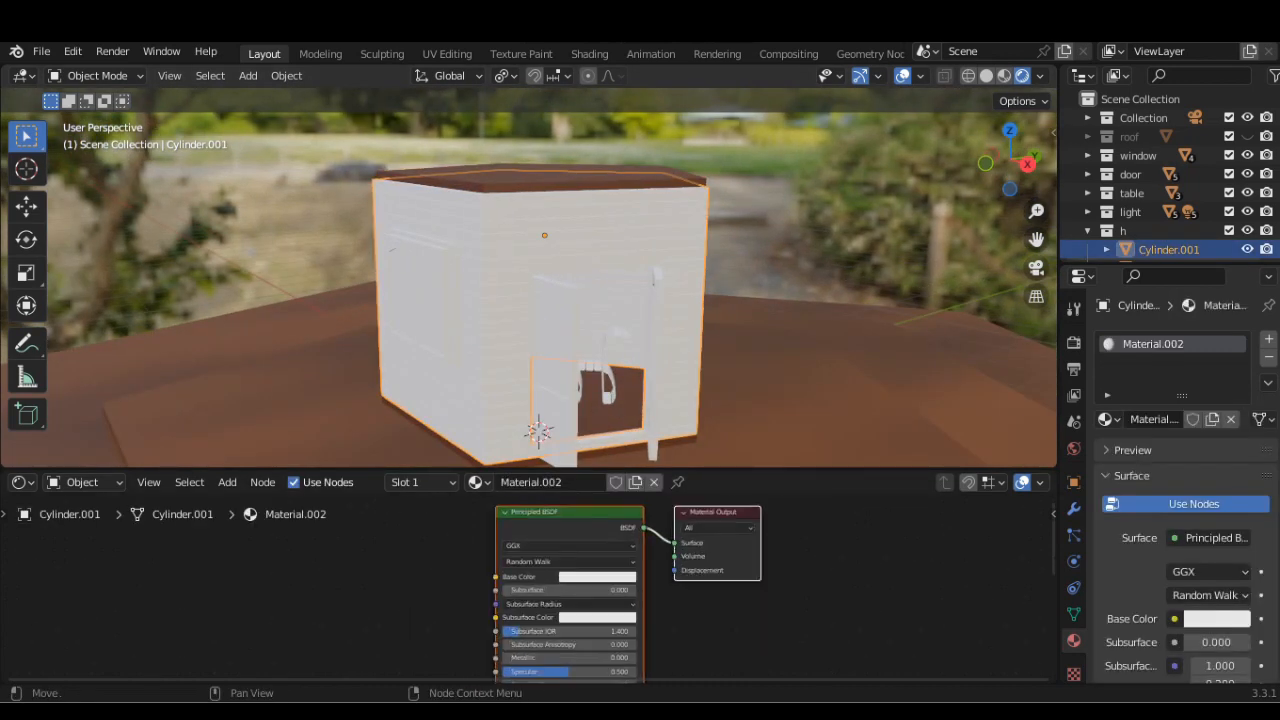
pyautogui.click(603, 575)
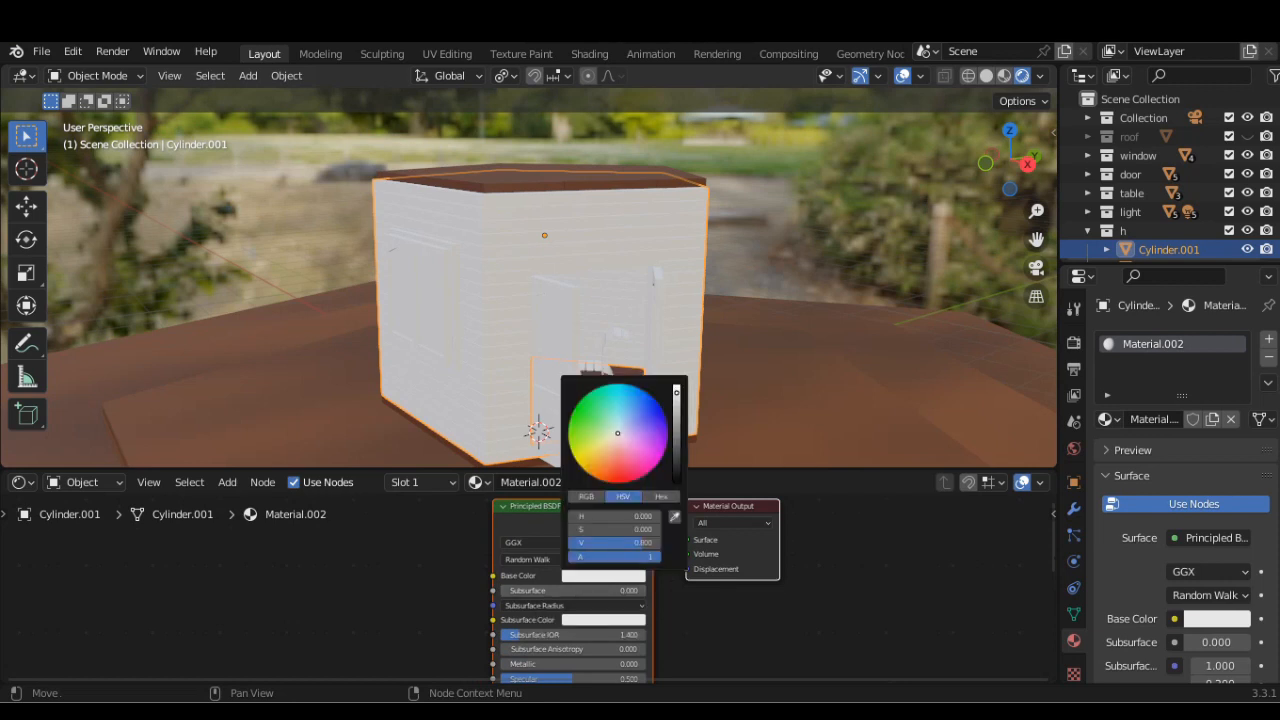
pyautogui.click(618, 420)
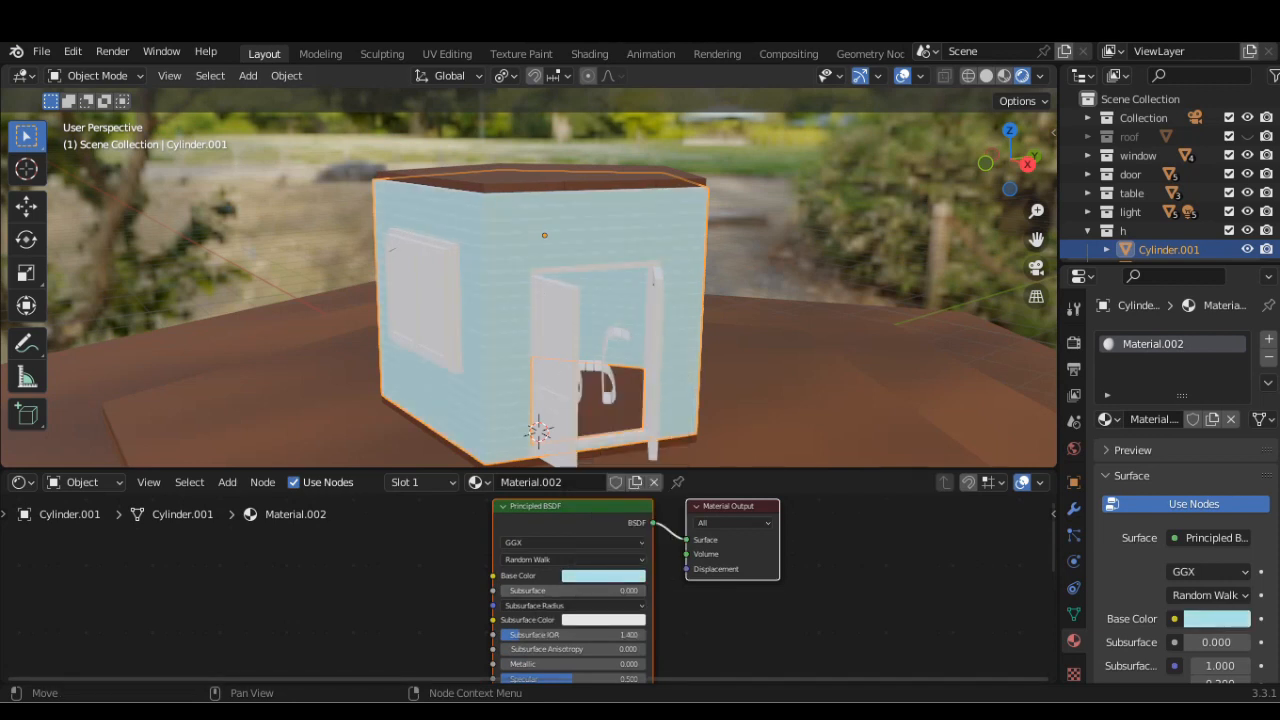
# Step: Space the wall material's nodes apart and insert a Mix Shader between the Principled BSDF and the Material Output
pyautogui.scroll(-2, 528, 578)
pyautogui.moveTo(528, 578); pyautogui.dragTo(528, 608, button='middle')
pyautogui.press('g')
pyautogui.click(608, 611)
pyautogui.moveTo(645, 548); pyautogui.dragTo(483, 565)
pyautogui.click(227, 482)
pyautogui.moveTo(262, 395)
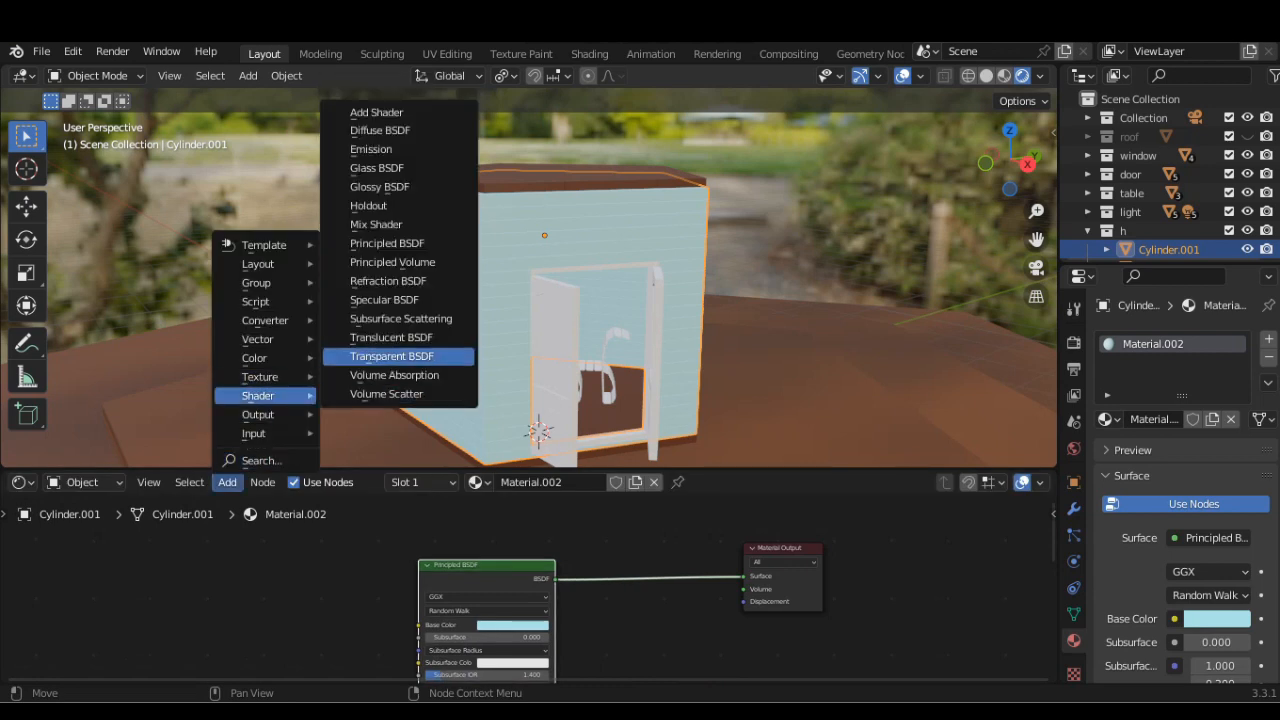
pyautogui.click(365, 225)
pyautogui.click(657, 562)
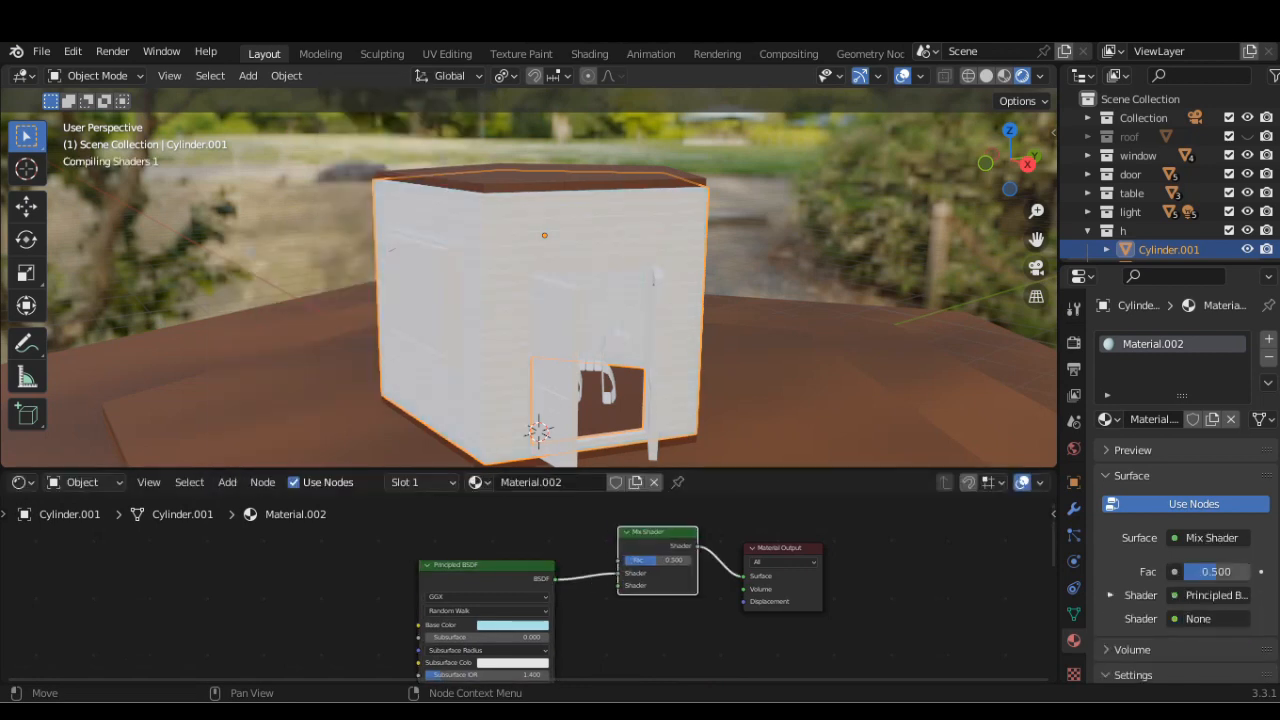
# Step: Add an Emission shader, connect it to the Mix Shader's second shader input, and set its strength to 0.3
pyautogui.click(227, 482)
pyautogui.click(227, 482)
pyautogui.moveTo(262, 396)
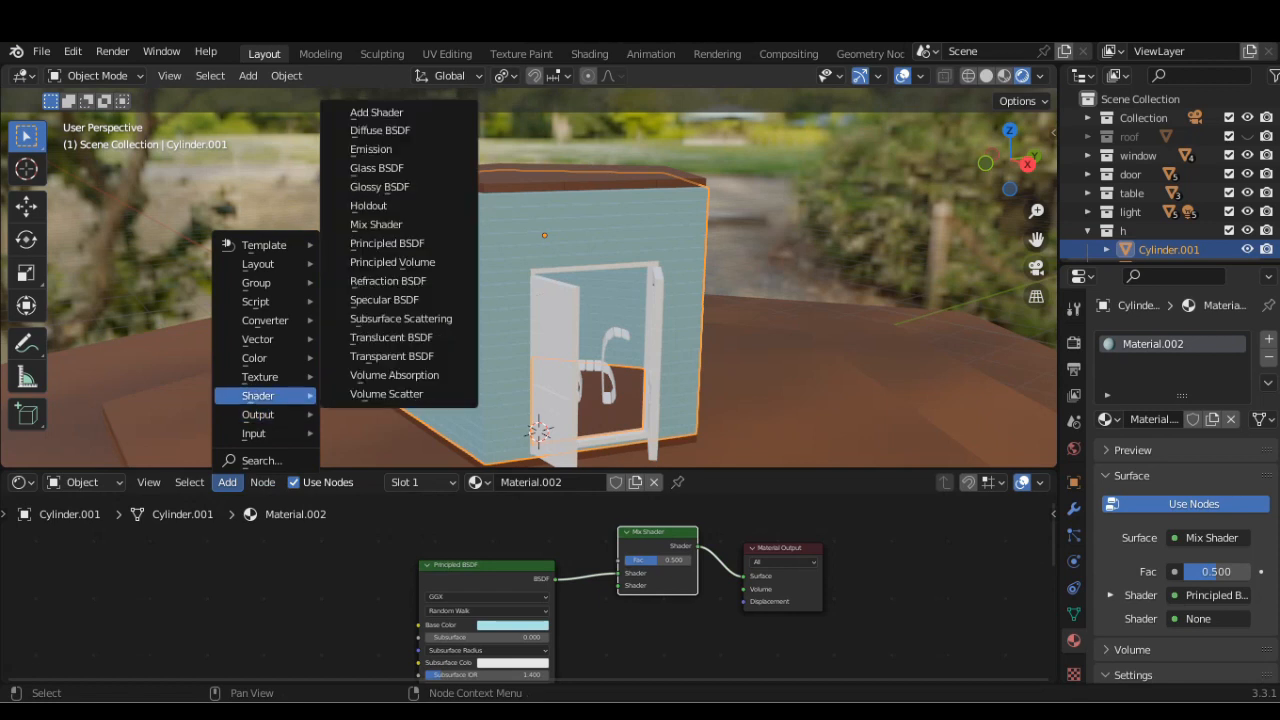
pyautogui.click(371, 149)
pyautogui.click(327, 578)
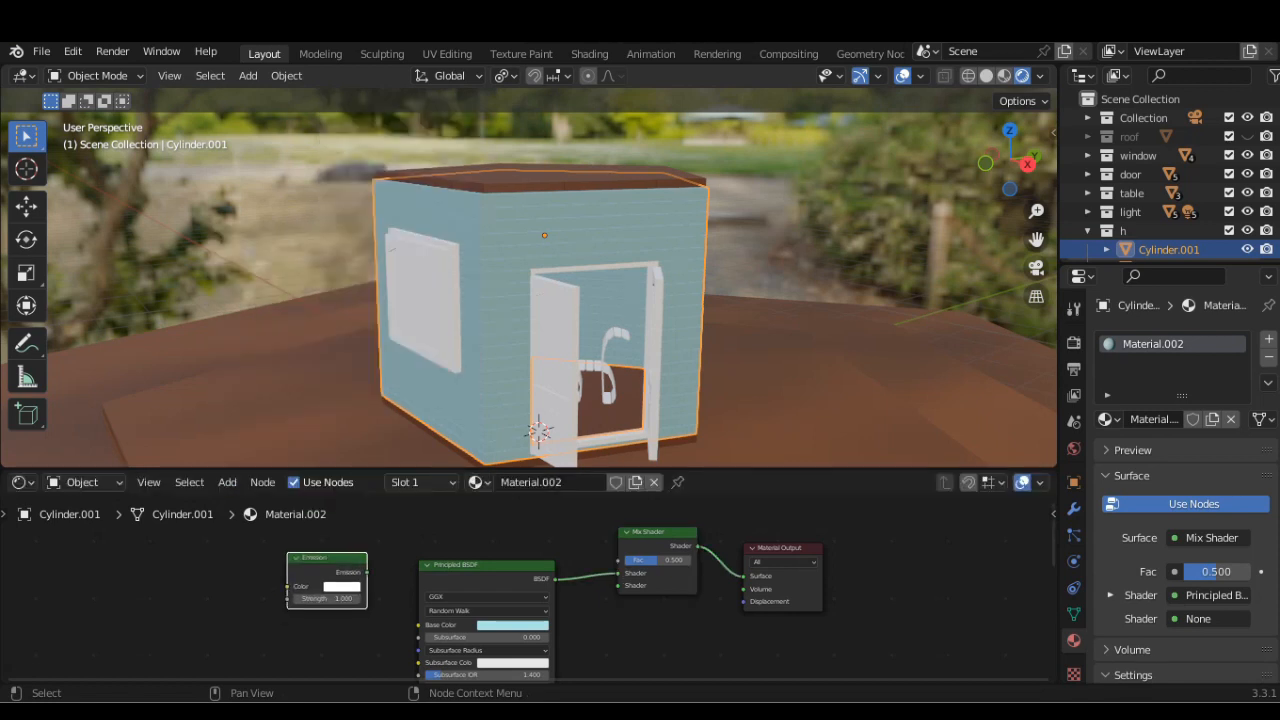
pyautogui.moveTo(619, 585); pyautogui.dragTo(619, 585)
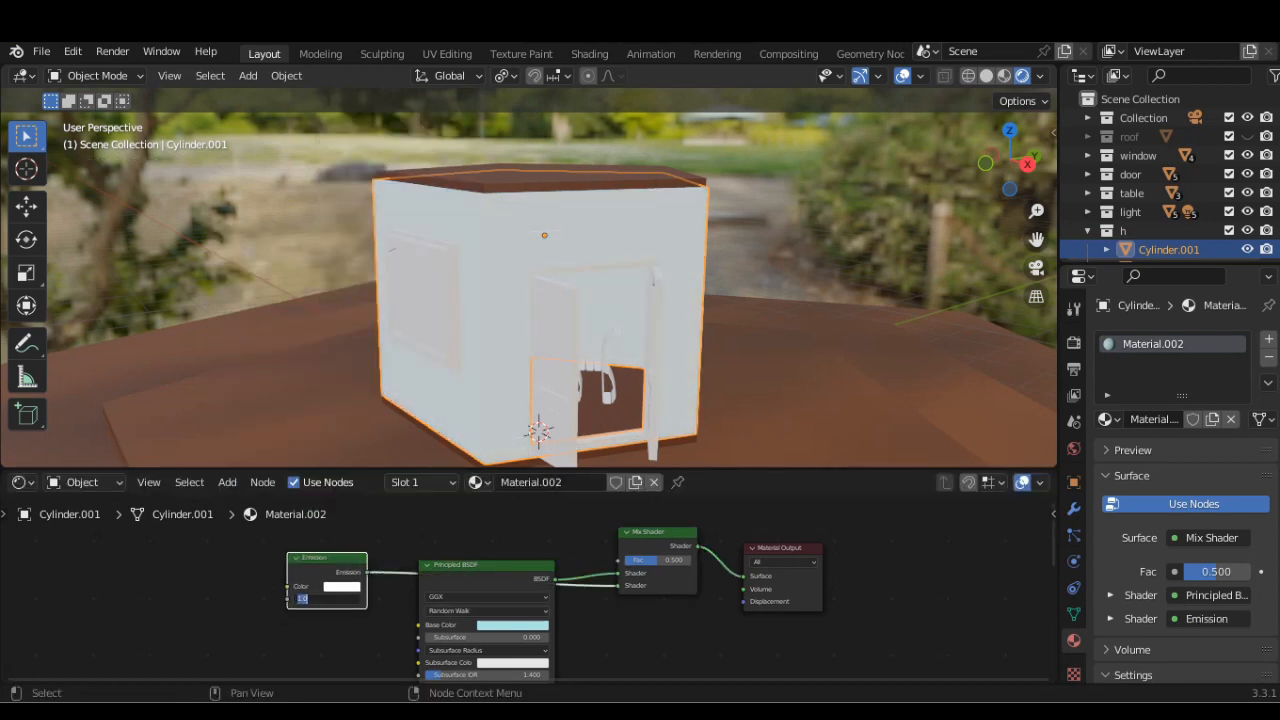
pyautogui.write('0.3')
pyautogui.press('Return')
# Step: Select the table inside the house, Cube.001, and create a new material for it
pyautogui.scroll(3, 560, 330)
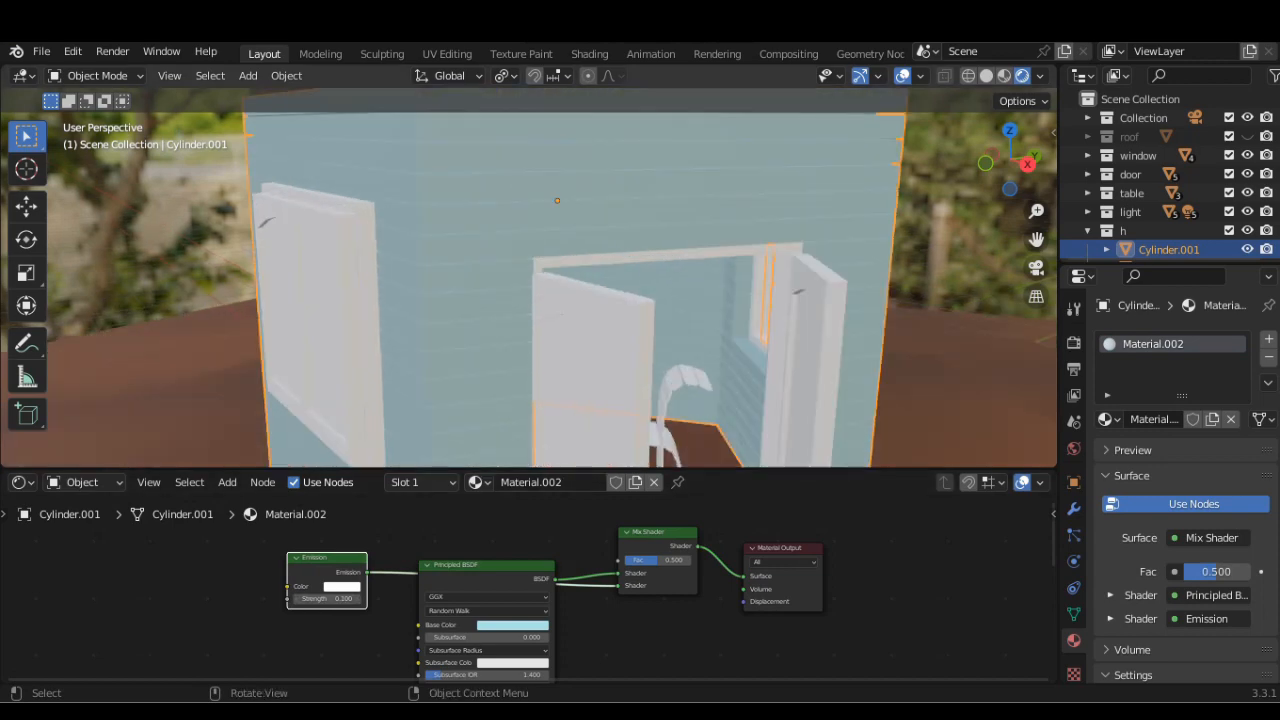
pyautogui.scroll(-1, 560, 330)
pyautogui.moveTo(560, 330); pyautogui.dragTo(531, 321, button='middle')
pyautogui.scroll(-2, 532, 321)
pyautogui.moveTo(530, 432); pyautogui.dragTo(522, 461, button='middle')
pyautogui.scroll(1, 522, 461)
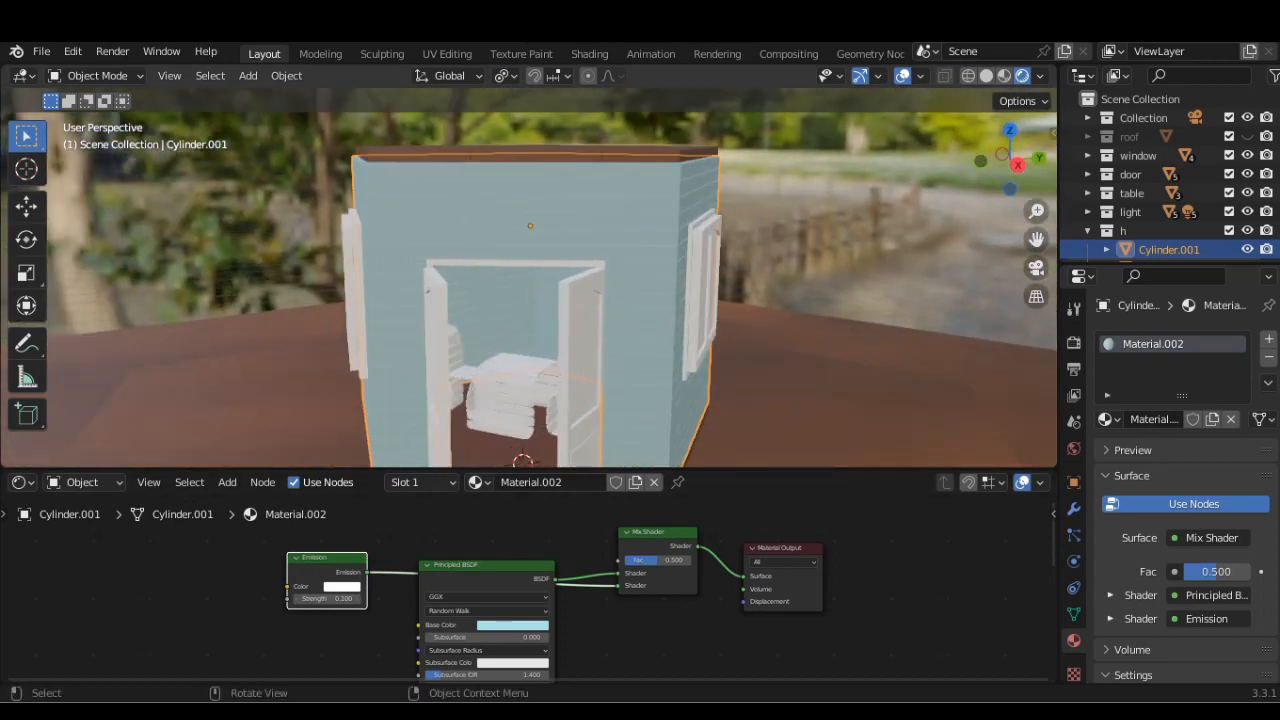
pyautogui.click(512, 395)
pyautogui.click(569, 482)
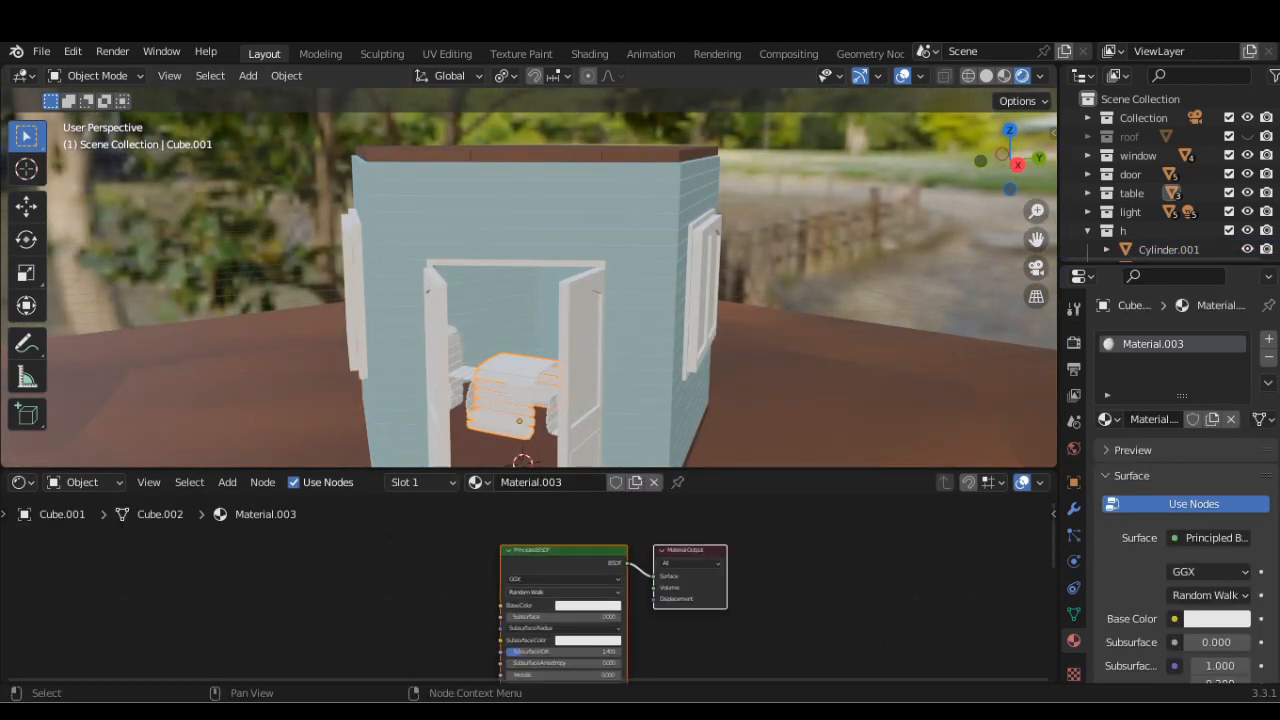
# Step: Set the Base Color of the table's material to a slightly darkened teal
pyautogui.click(583, 604)
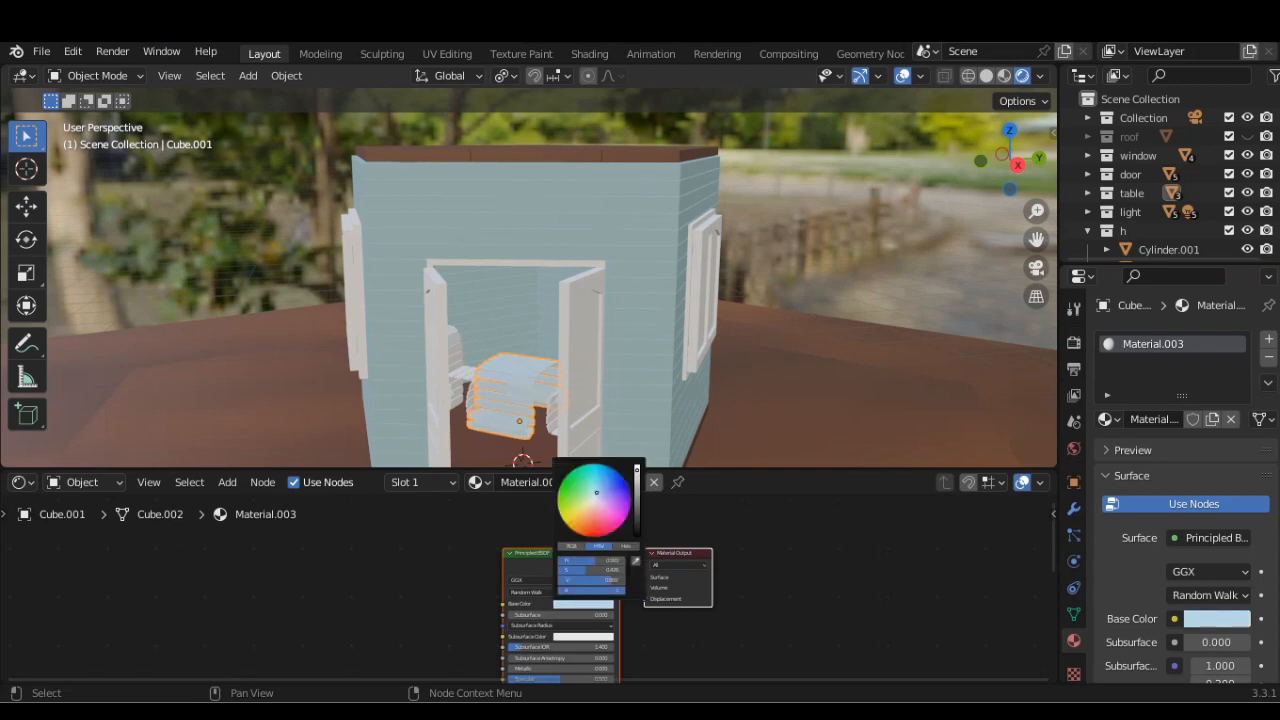
pyautogui.moveTo(637, 470); pyautogui.dragTo(593, 480)
pyautogui.click(583, 604)
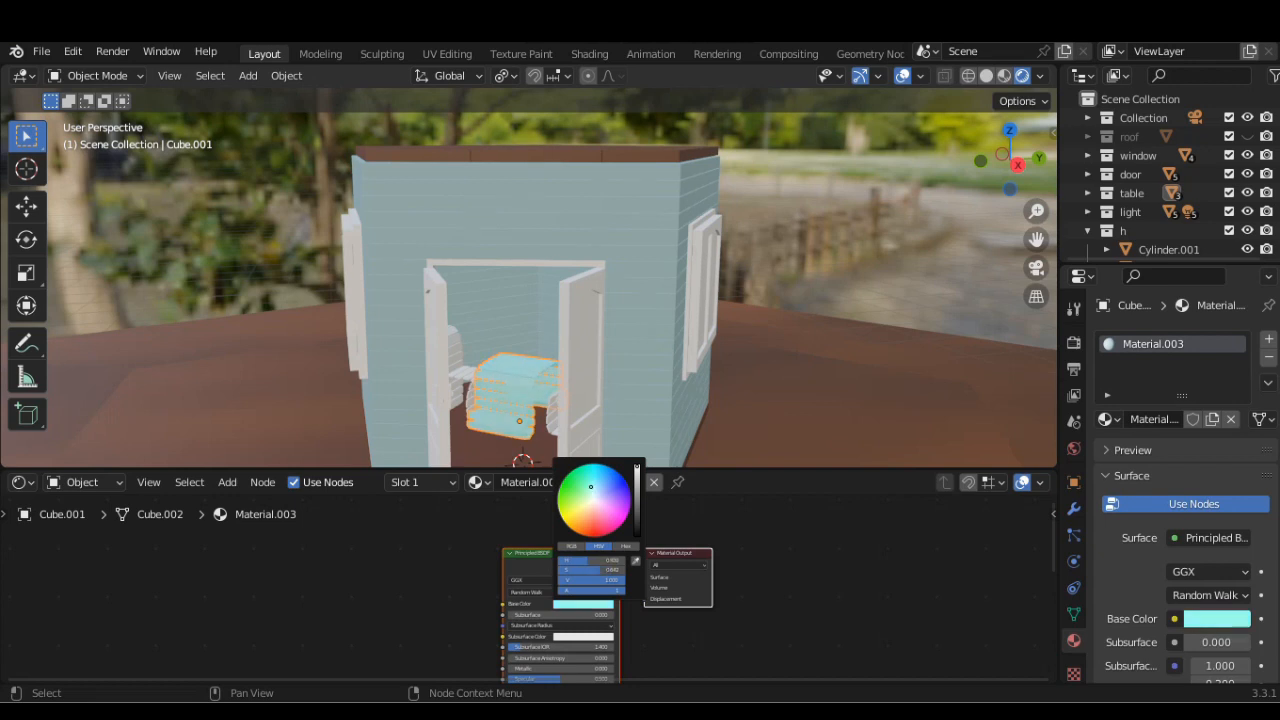
pyautogui.moveTo(637, 466)
pyautogui.mouseDown()
pyautogui.moveTo(637, 494)
pyautogui.moveTo(637, 482)
pyautogui.mouseUp()
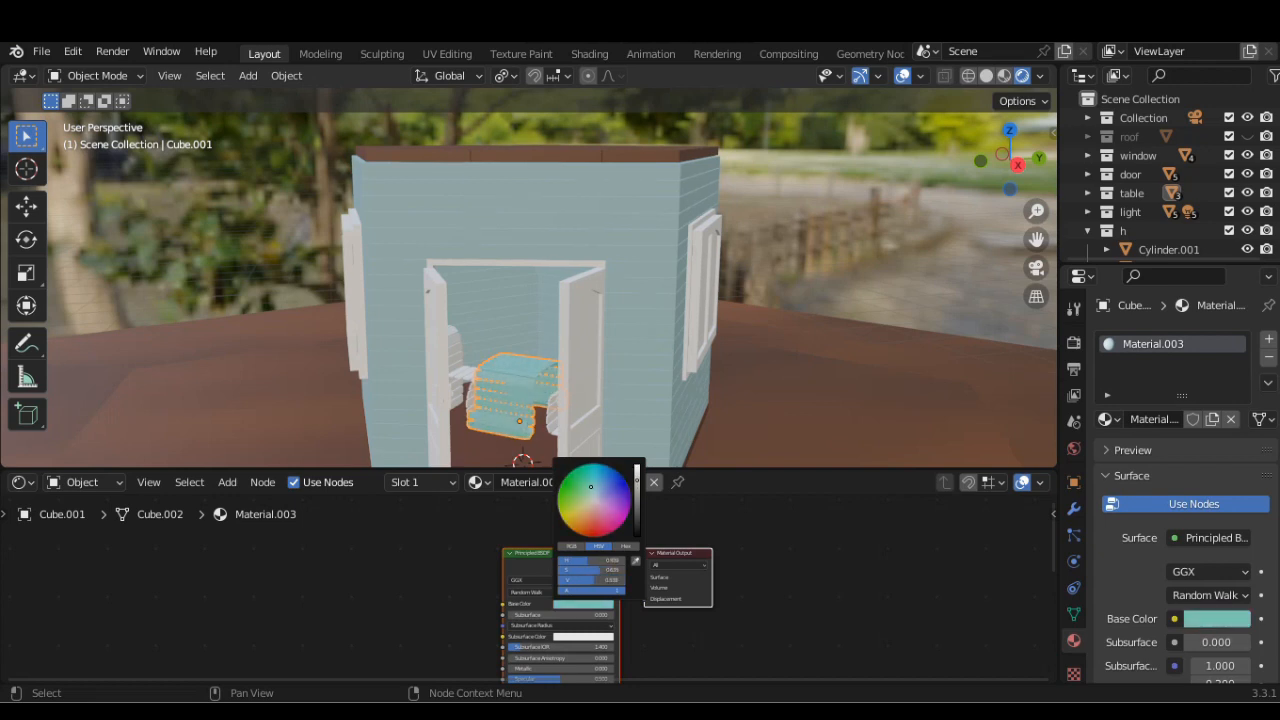
# Step: Assign the table's teal Material.003 to both chairs, Cube and Cube.002
pyautogui.scroll(3, 560, 400)
pyautogui.click(395, 392)
pyautogui.click(480, 483)
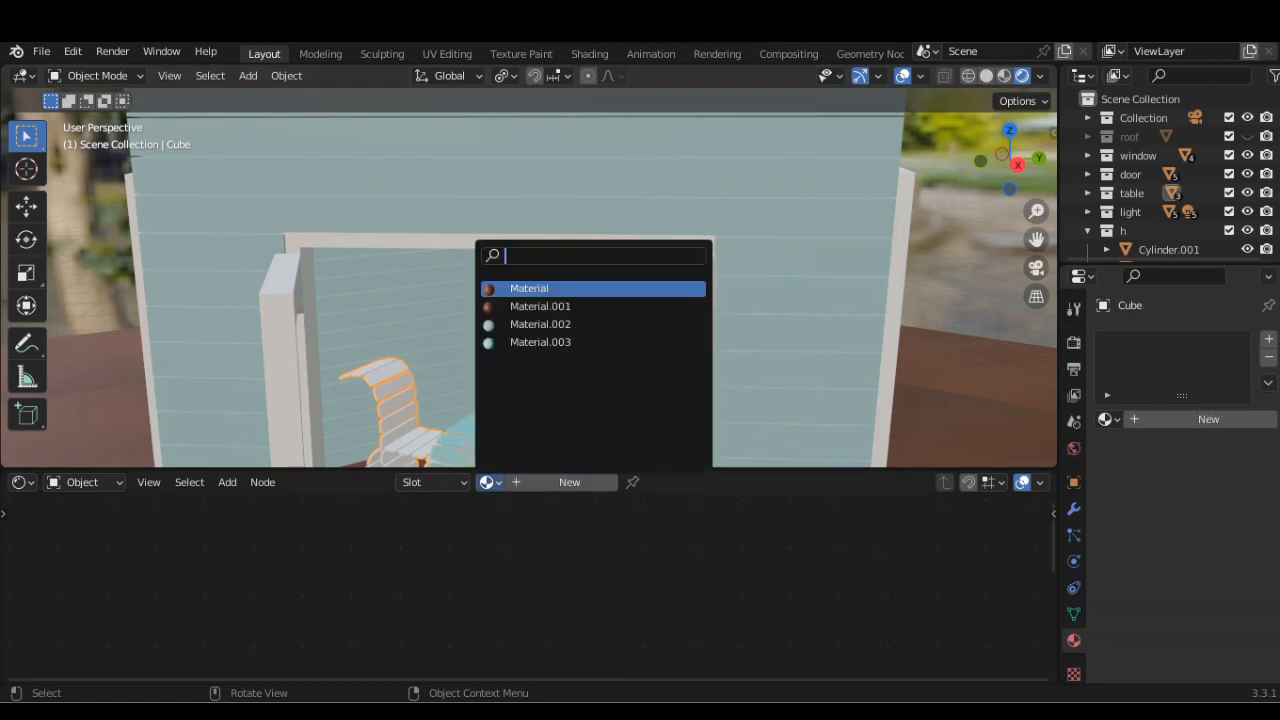
pyautogui.click(540, 343)
pyautogui.scroll(-3, 540, 343)
pyautogui.click(560, 440)
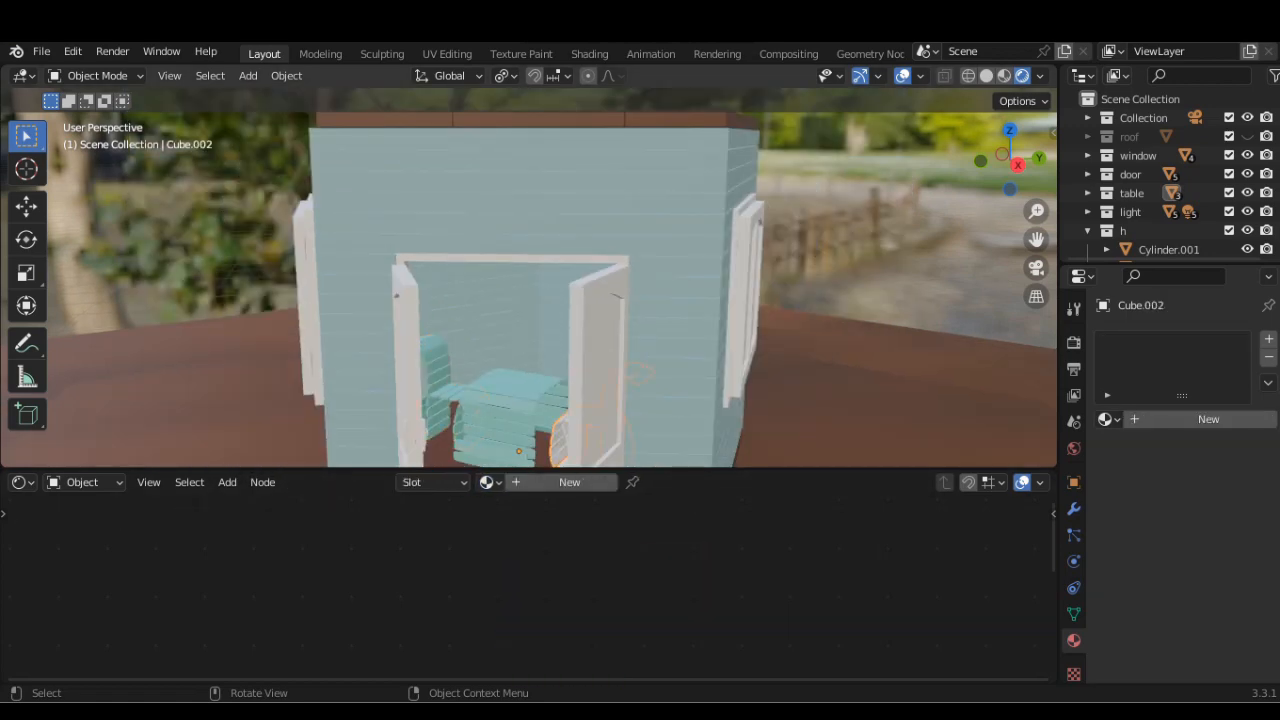
pyautogui.click(480, 483)
pyautogui.click(540, 343)
# Step: Assign Material.003 to the two open door leaves, Cube.011 and Cylinder.019
pyautogui.scroll(-3, 540, 343)
pyautogui.moveTo(590, 345)
pyautogui.mouseDown(button='middle')
pyautogui.moveTo(555, 362)
pyautogui.moveTo(588, 358)
pyautogui.mouseUp(button='middle')
pyautogui.scroll(1, 588, 358)
pyautogui.click(588, 362)
pyautogui.click(487, 482)
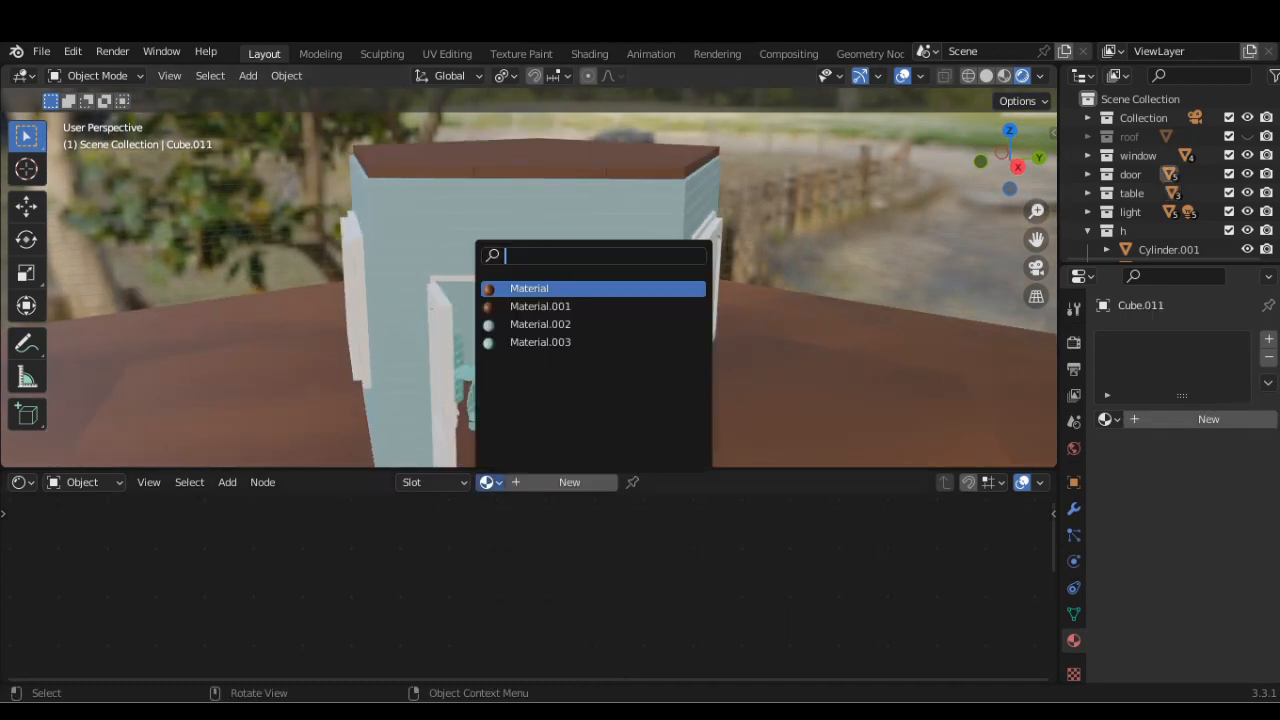
pyautogui.click(543, 340)
pyautogui.moveTo(543, 340); pyautogui.dragTo(533, 458, button='middle')
pyautogui.click(530, 455)
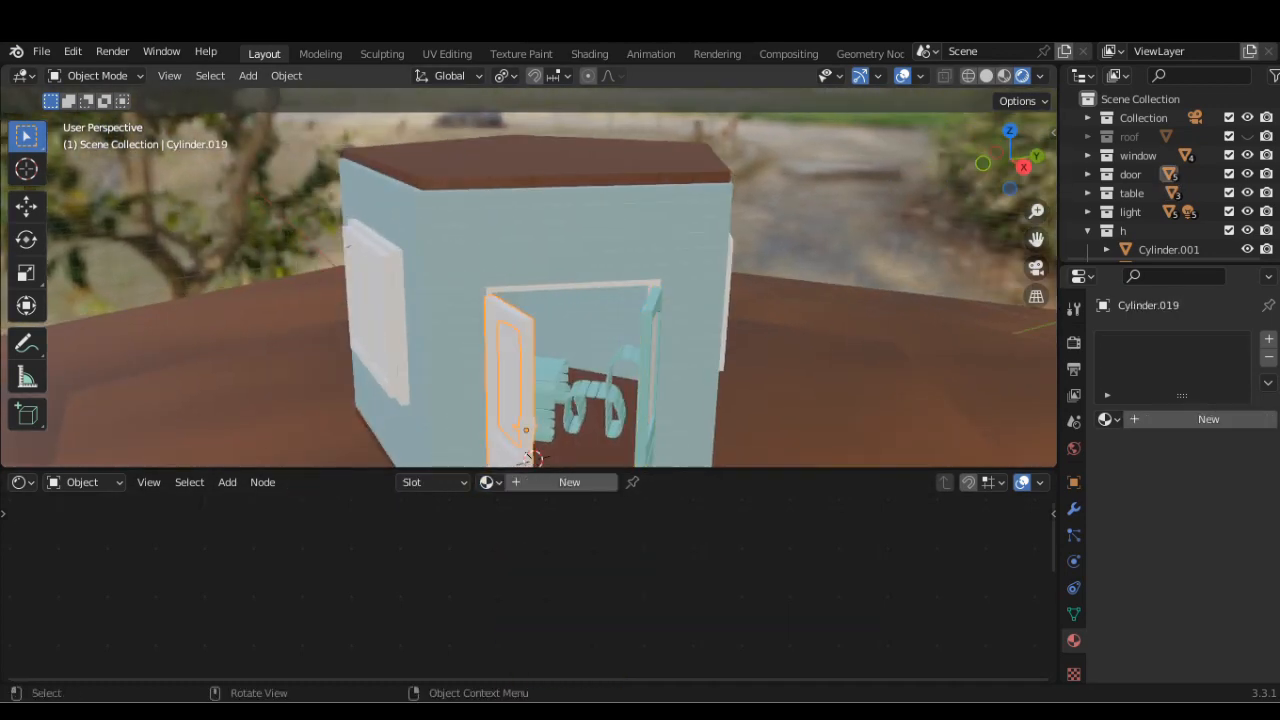
pyautogui.click(480, 482)
pyautogui.click(540, 340)
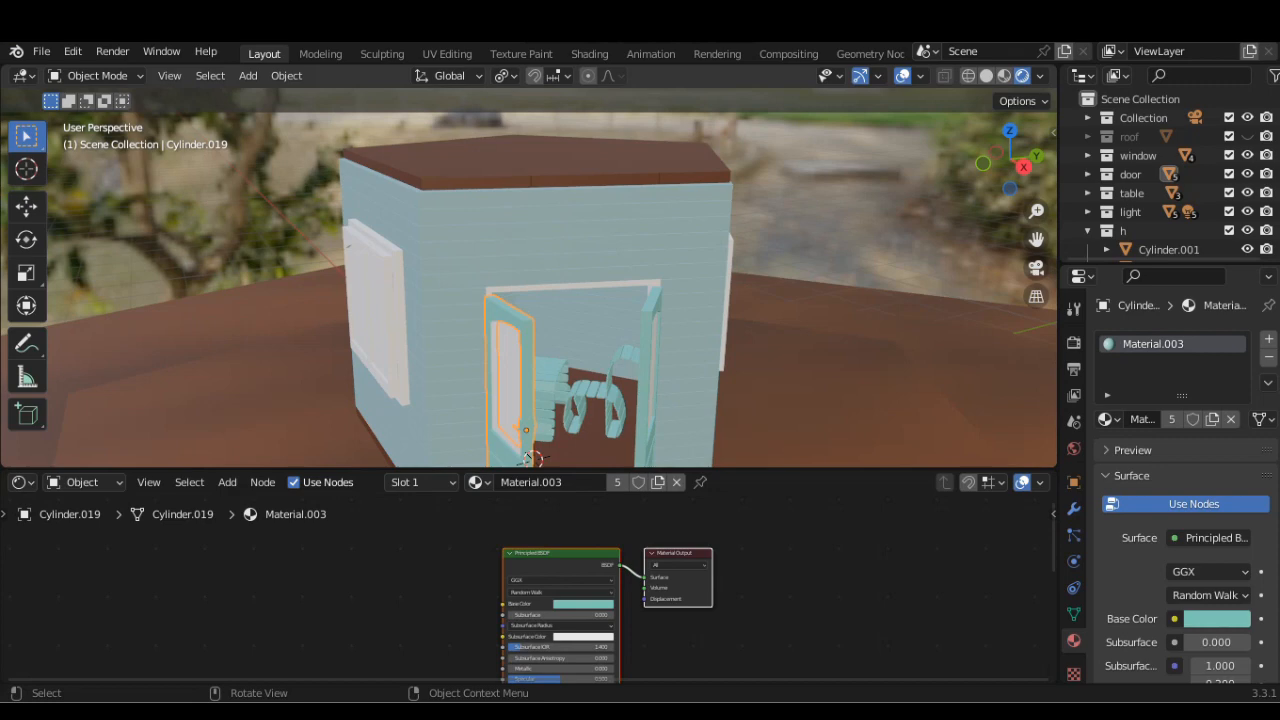
# Step: Assign Material.003 to the door frame, Cylinder.018
pyautogui.click(530, 457)
pyautogui.click(487, 482)
pyautogui.click(541, 340)
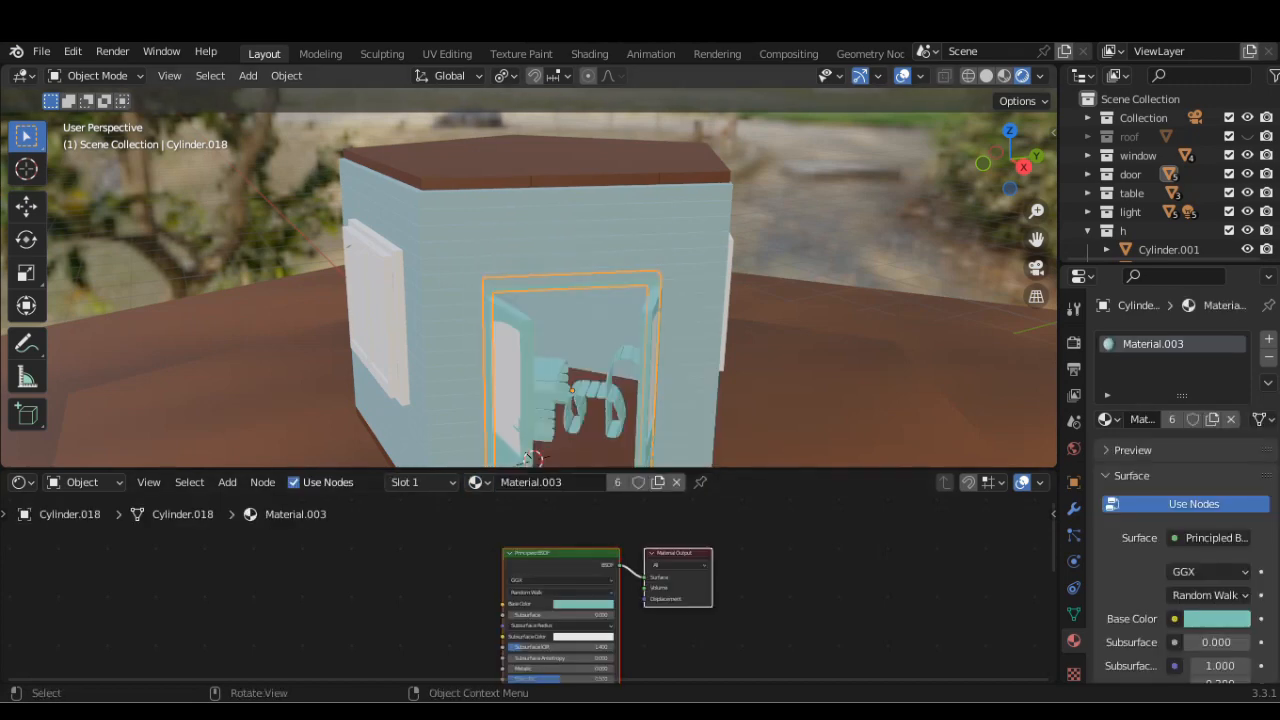
# Step: Assign Material.003 to the window frames 1 and 2 on either side of the door
pyautogui.moveTo(541, 340); pyautogui.dragTo(500, 457, button='middle')
pyautogui.click(620, 300)
pyautogui.click(477, 482)
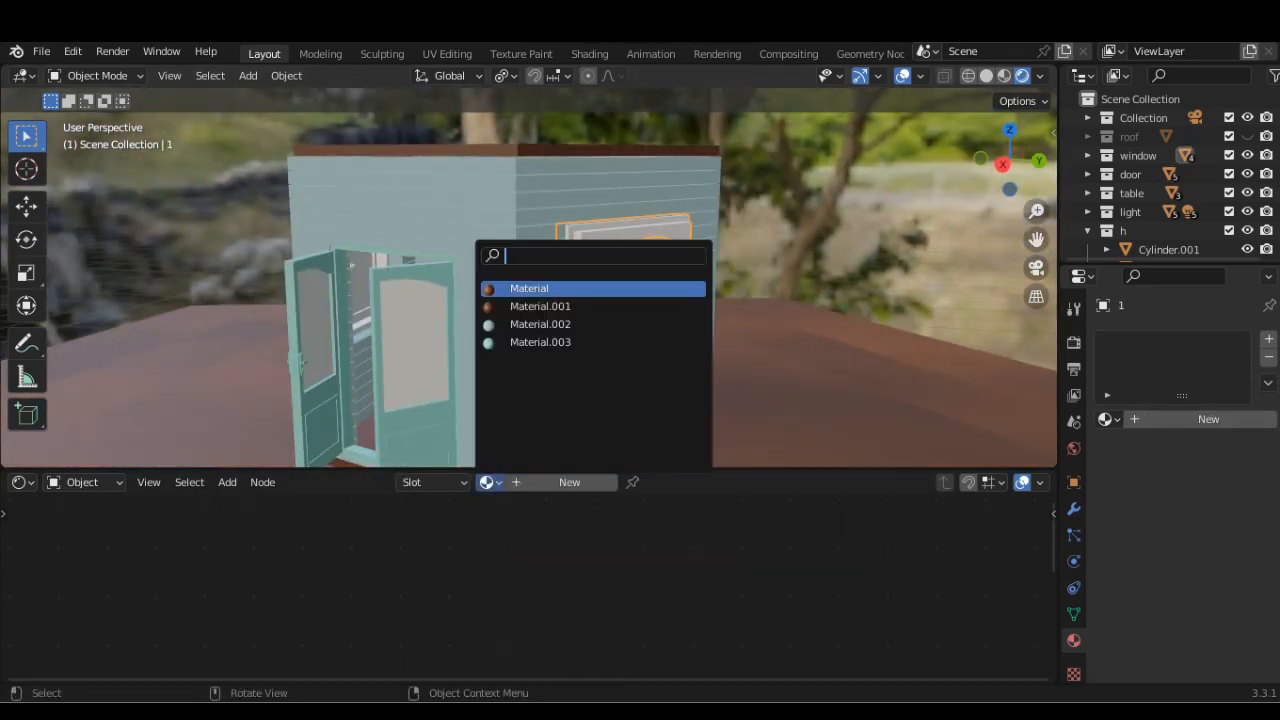
pyautogui.click(541, 343)
pyautogui.moveTo(560, 590); pyautogui.dragTo(612, 593, button='middle')
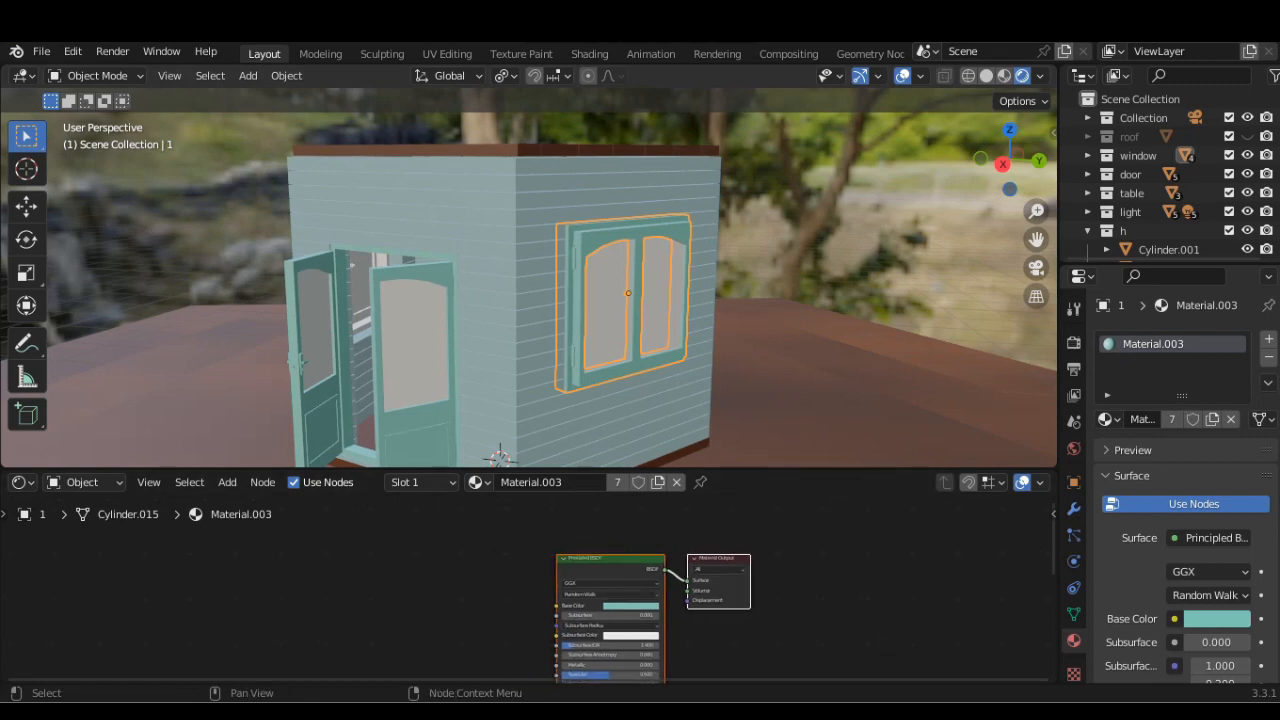
pyautogui.moveTo(560, 380); pyautogui.dragTo(745, 372, button='middle')
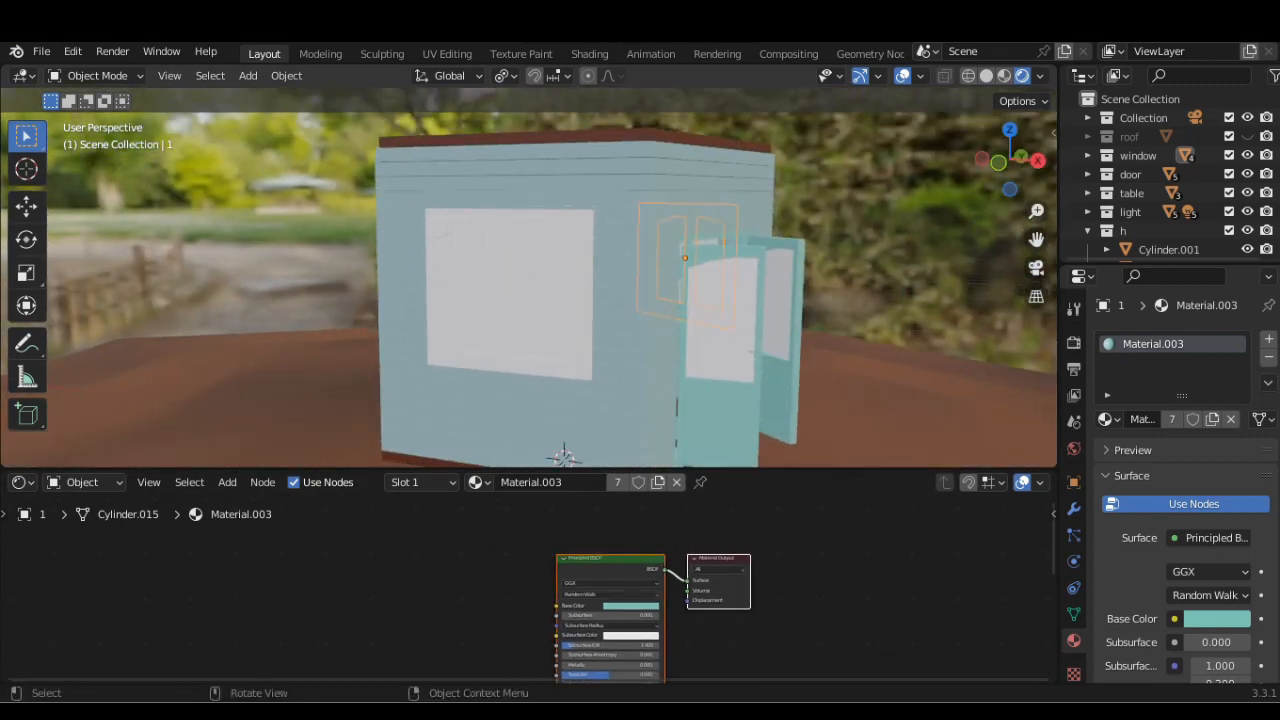
pyautogui.click(510, 290)
pyautogui.click(477, 482)
pyautogui.click(541, 340)
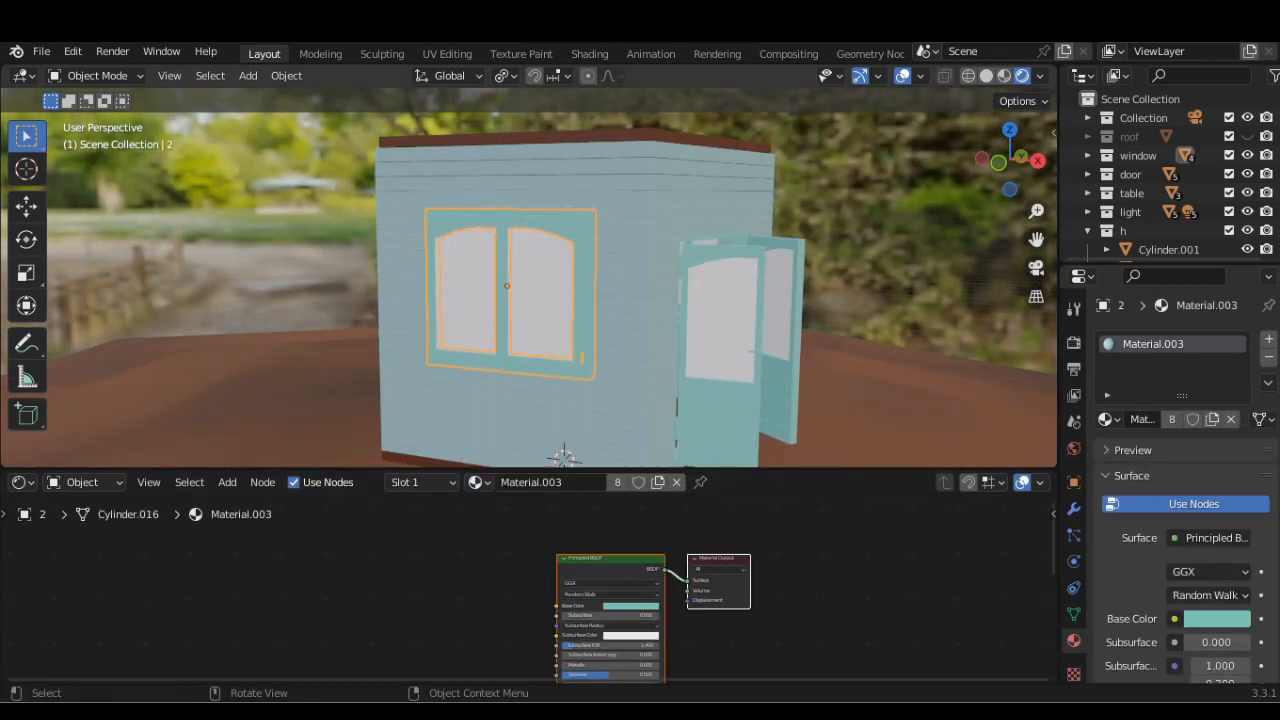
# Step: Select the window glass, glass.001, and create a new material for it
pyautogui.moveTo(620, 335); pyautogui.dragTo(475, 355, button='middle')
pyautogui.click(617, 330)
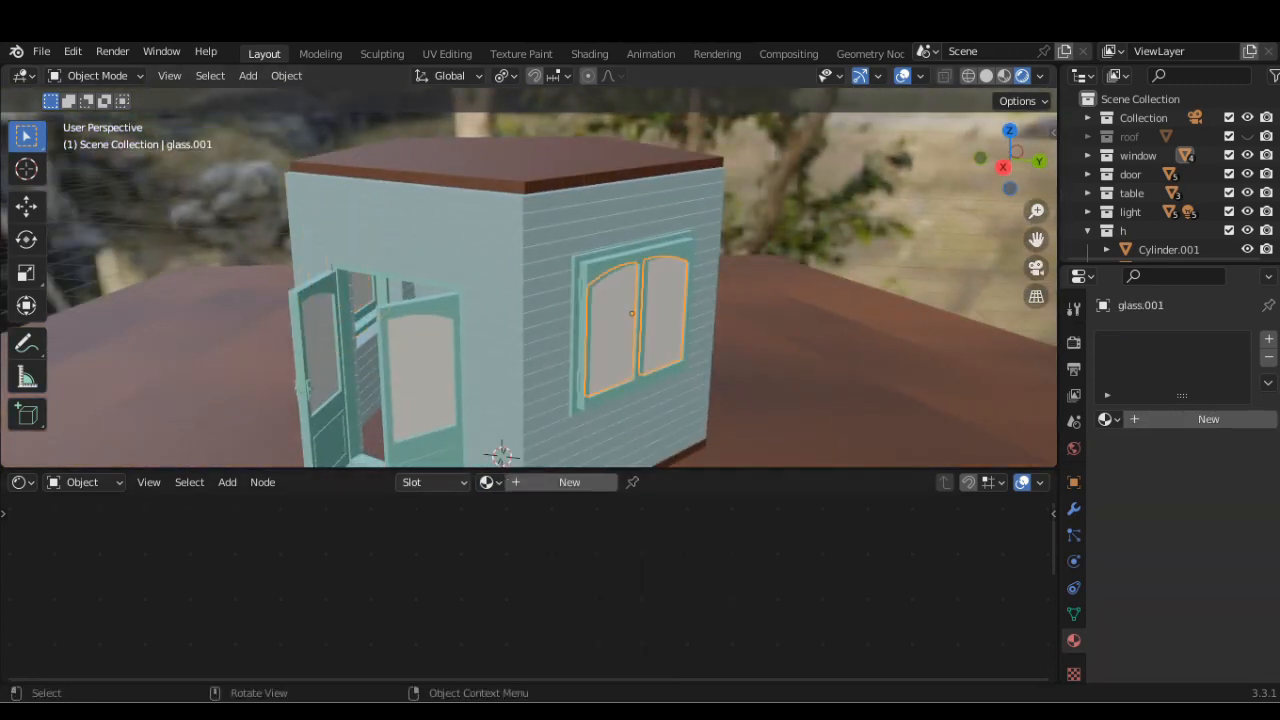
pyautogui.click(569, 482)
pyautogui.scroll(-3, 543, 604)
pyautogui.moveTo(543, 604); pyautogui.dragTo(488, 600, button='middle')
pyautogui.scroll(3, 497, 598)
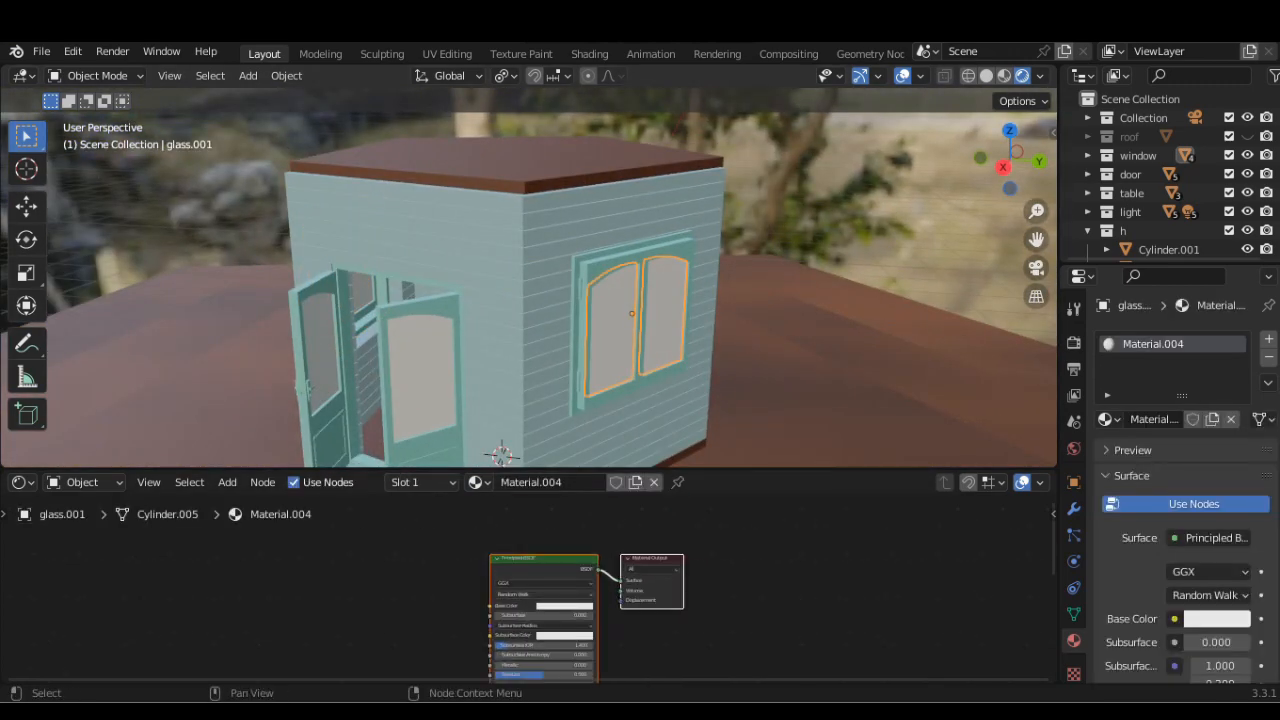
# Step: Add a Glass BSDF node to Material.004 and insert a Mix Shader between the Principled BSDF and the Material Output
pyautogui.scroll(1, 531, 588)
pyautogui.click(227, 482)
pyautogui.moveTo(258, 395)
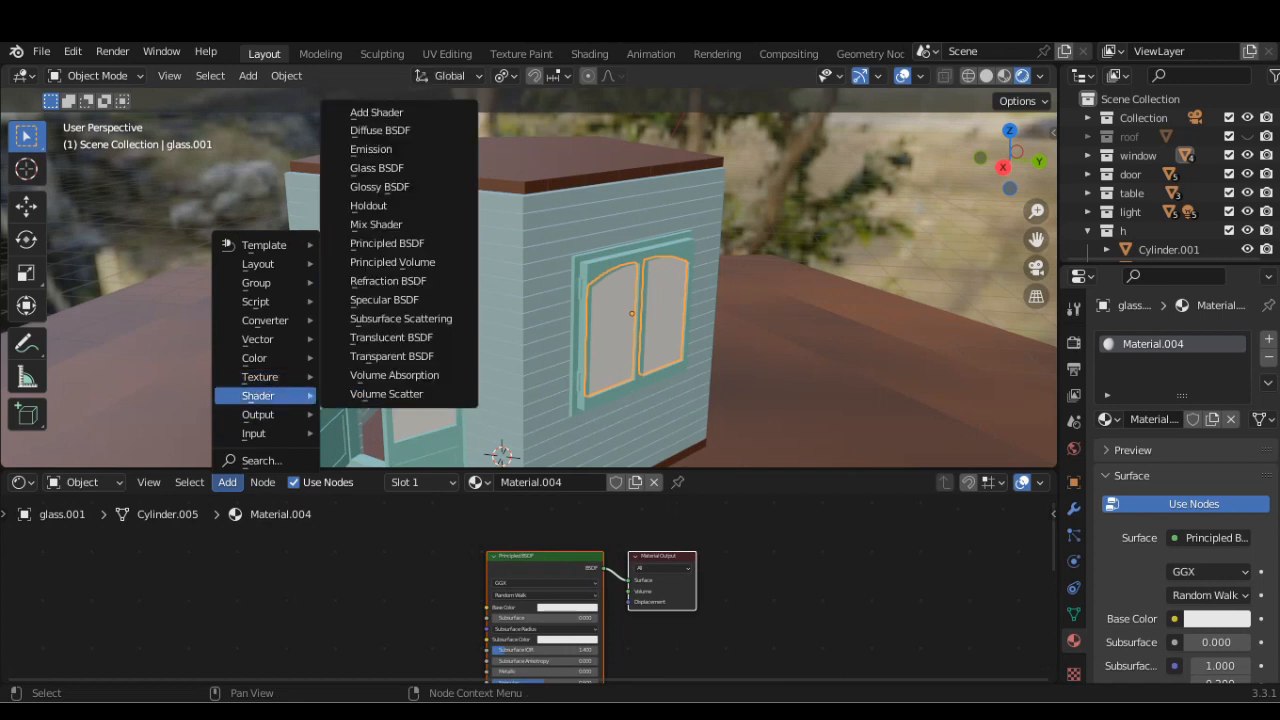
pyautogui.click(376, 167)
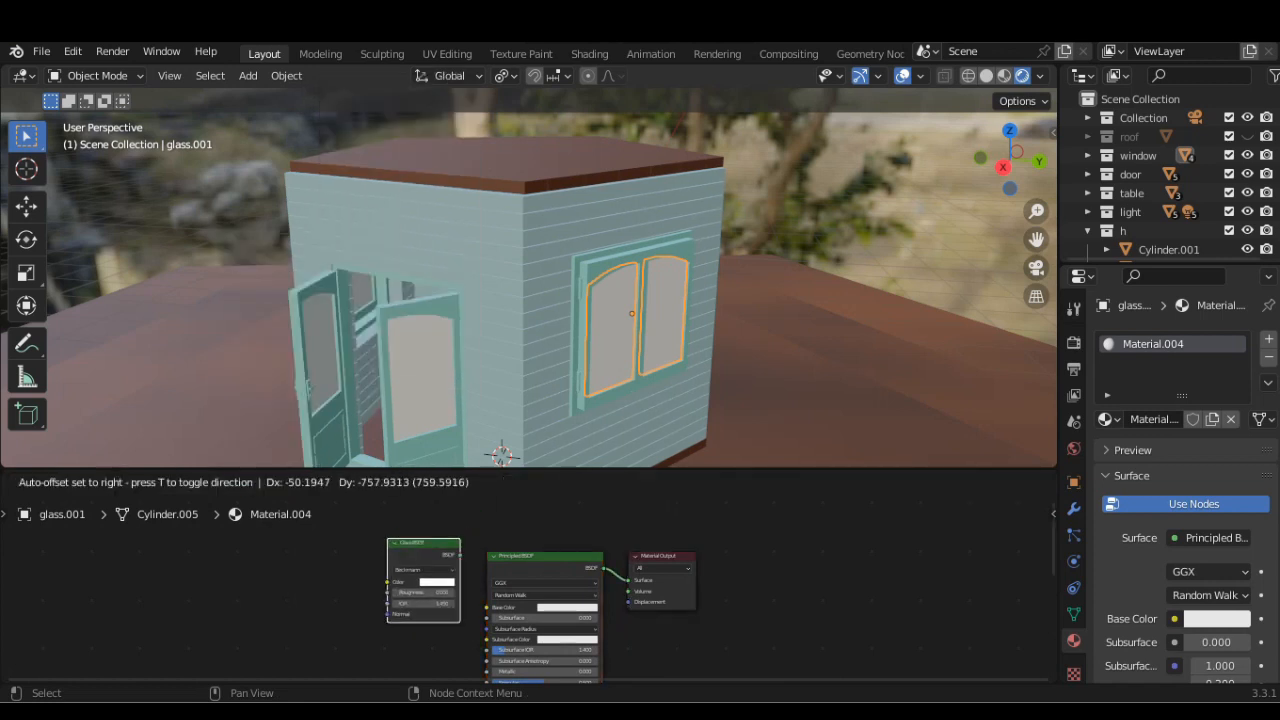
pyautogui.click(404, 565)
pyautogui.click(227, 482)
pyautogui.moveTo(258, 395)
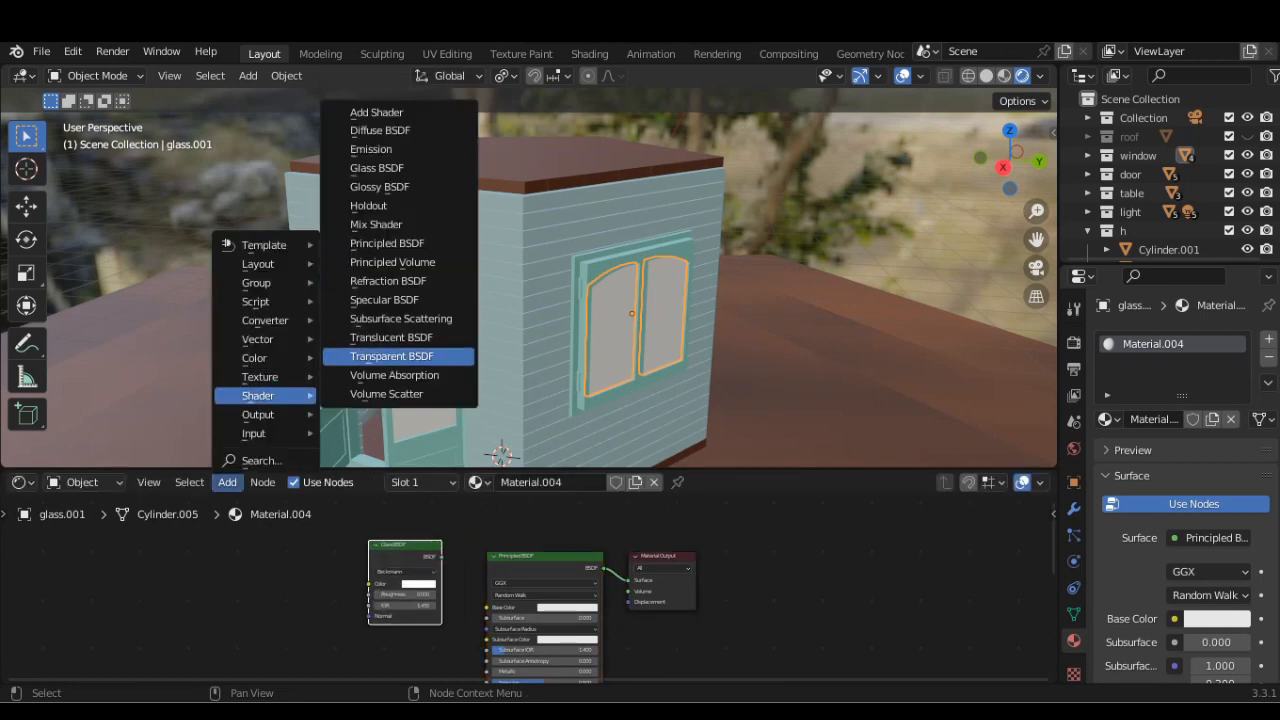
pyautogui.click(400, 222)
pyautogui.click(674, 568)
# Step: Remove the Principled BSDF node and connect the Glass BSDF to the Mix Shader's first shader input
pyautogui.click(545, 557)
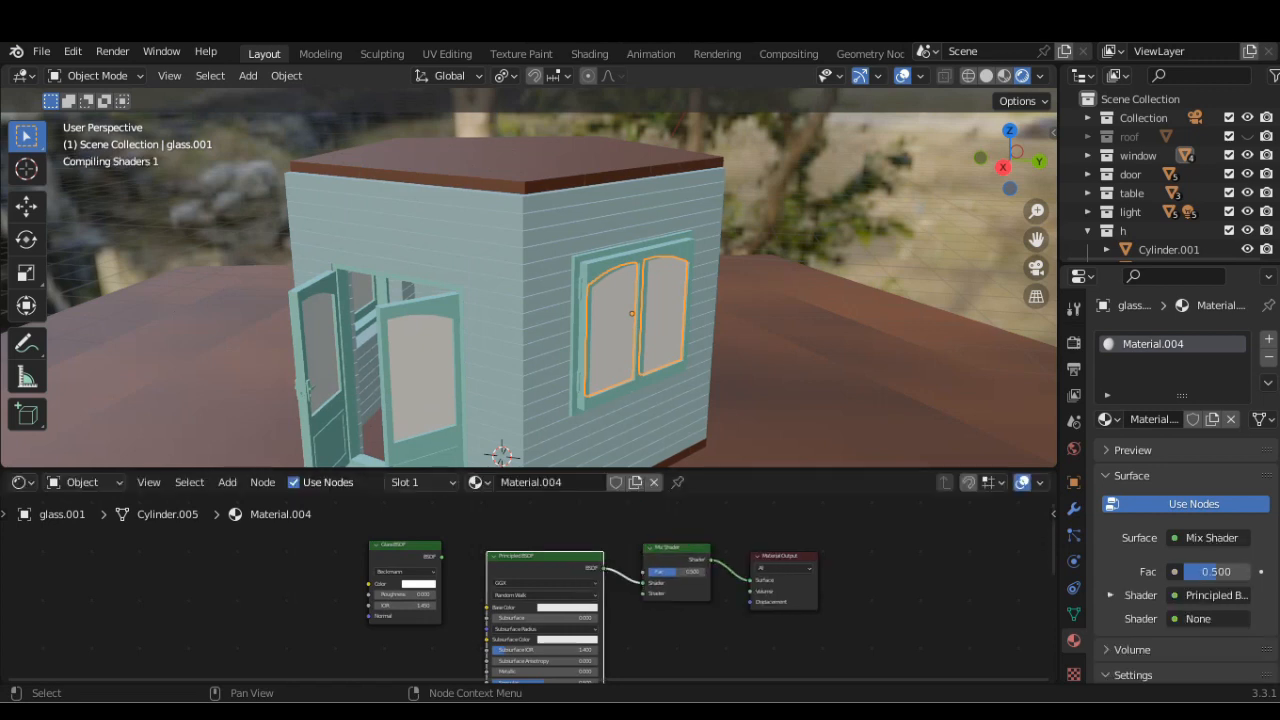
pyautogui.hotkey('ctrl', 'x')
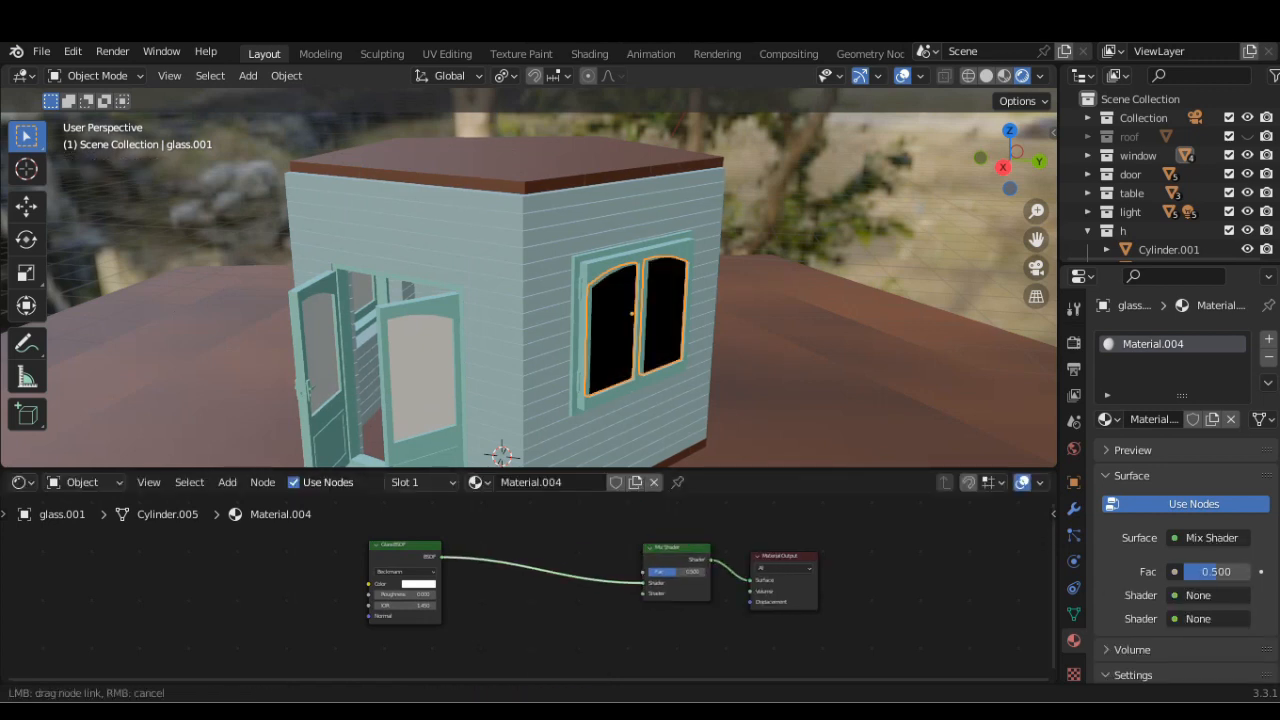
pyautogui.moveTo(645, 582); pyautogui.dragTo(644, 582)
# Step: Add a Transparent BSDF node and connect it to the Mix Shader's second shader input
pyautogui.click(227, 482)
pyautogui.moveTo(258, 395)
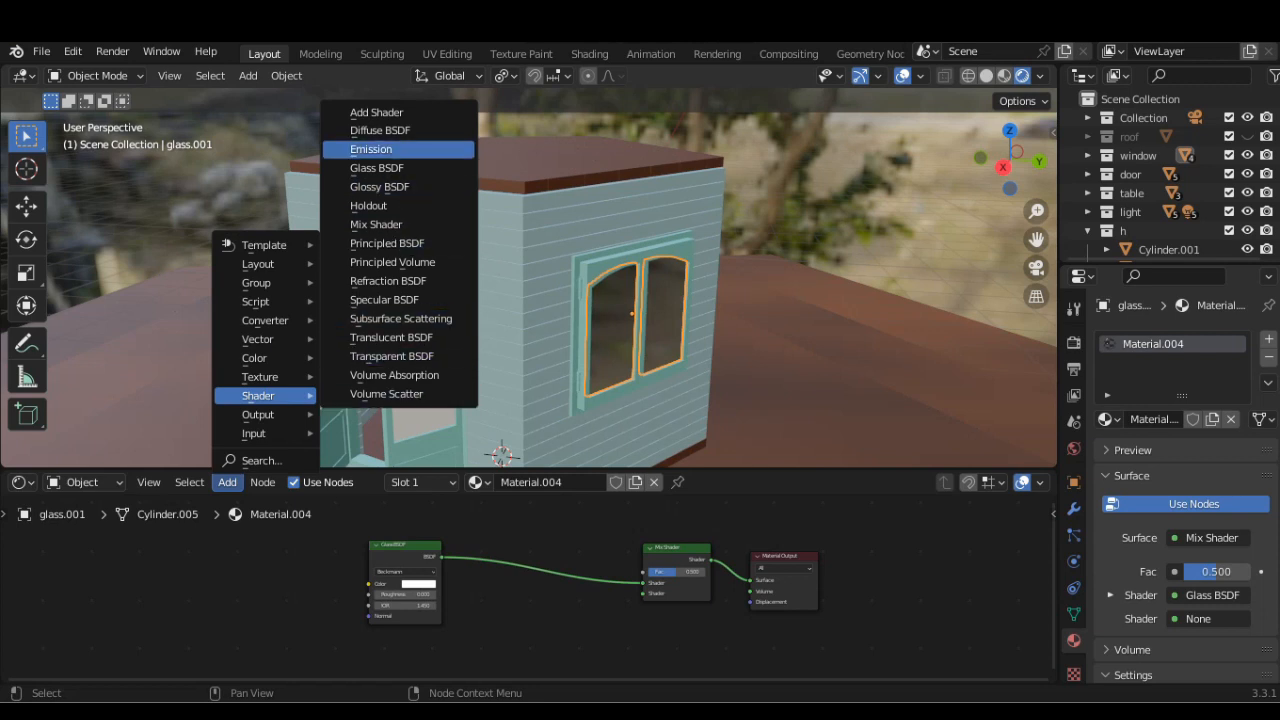
pyautogui.click(391, 356)
pyautogui.click(505, 606)
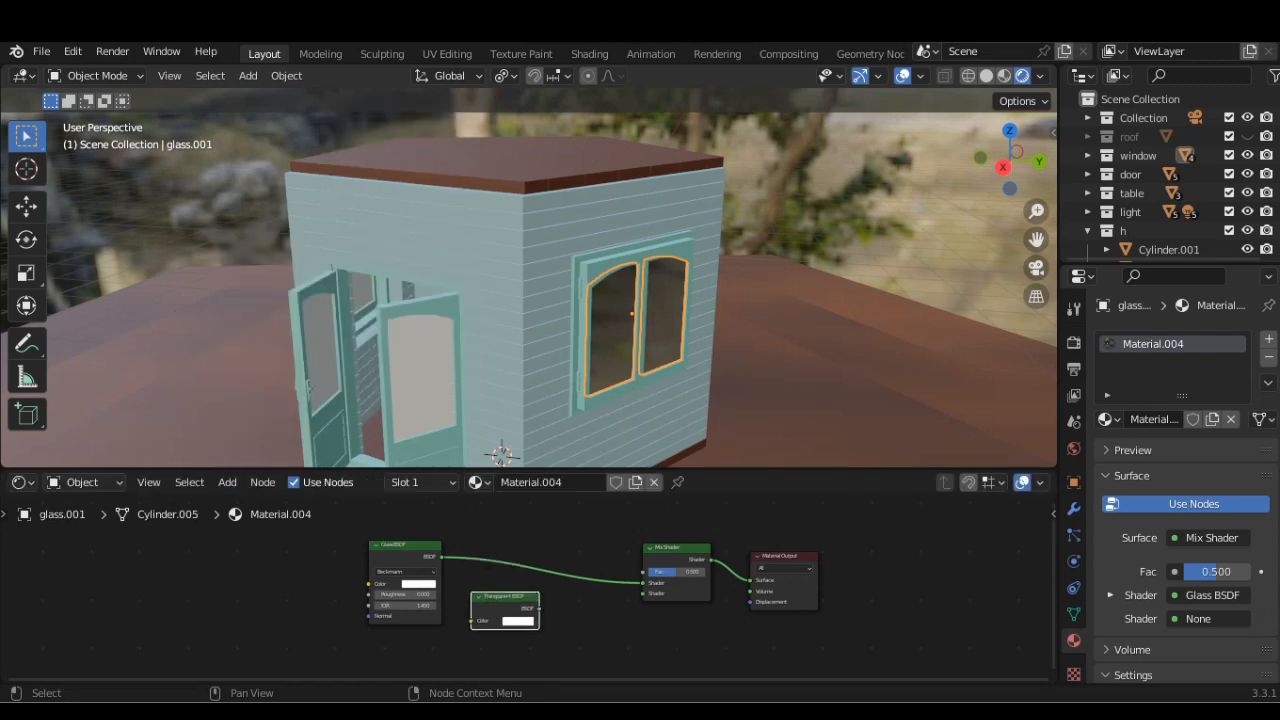
pyautogui.moveTo(643, 594); pyautogui.dragTo(643, 594)
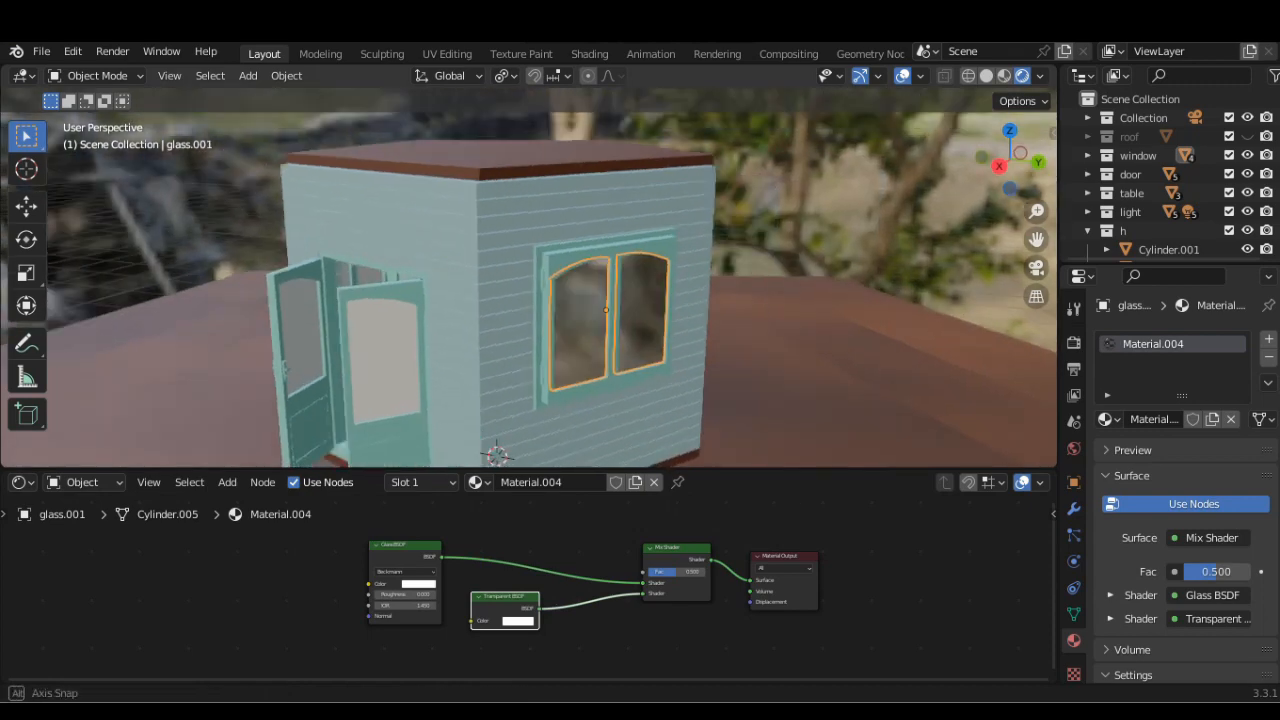
# Step: Raise the Glass BSDF's roughness and set the material's Blend Mode to Alpha Blend
pyautogui.moveTo(392, 594); pyautogui.dragTo(419, 594)
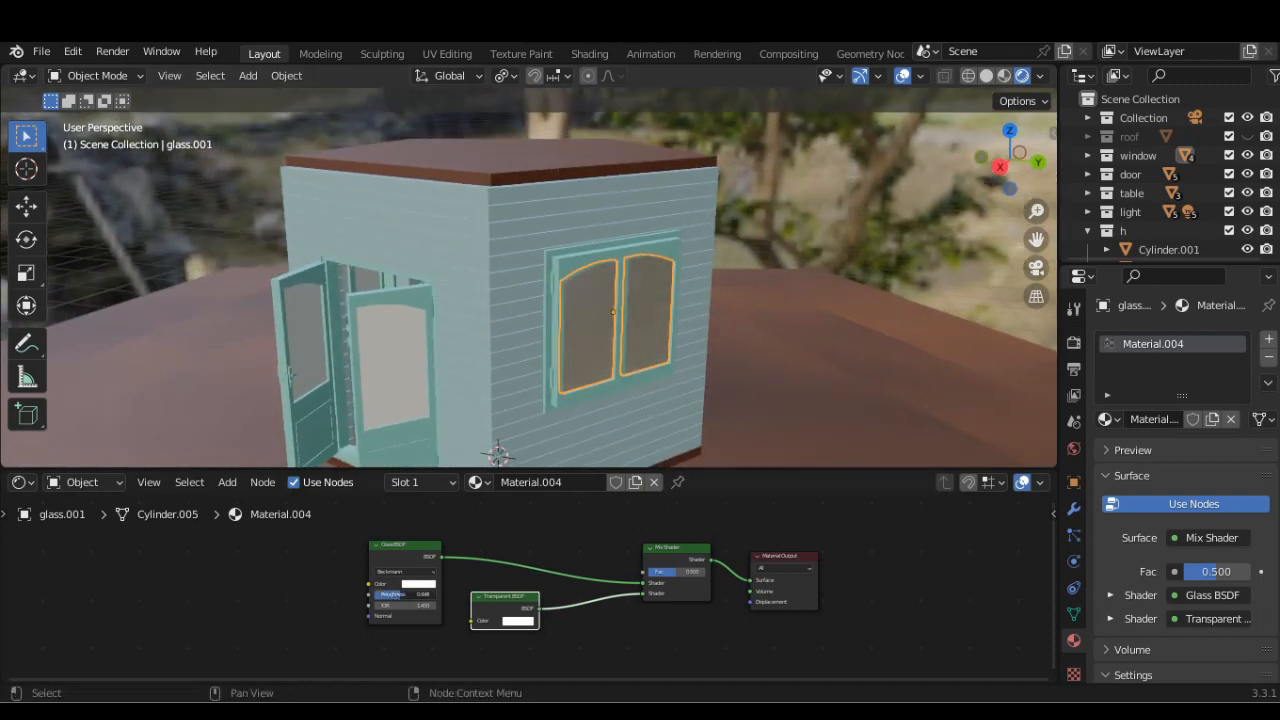
pyautogui.scroll(-8, 1215, 430)
pyautogui.click(1220, 422)
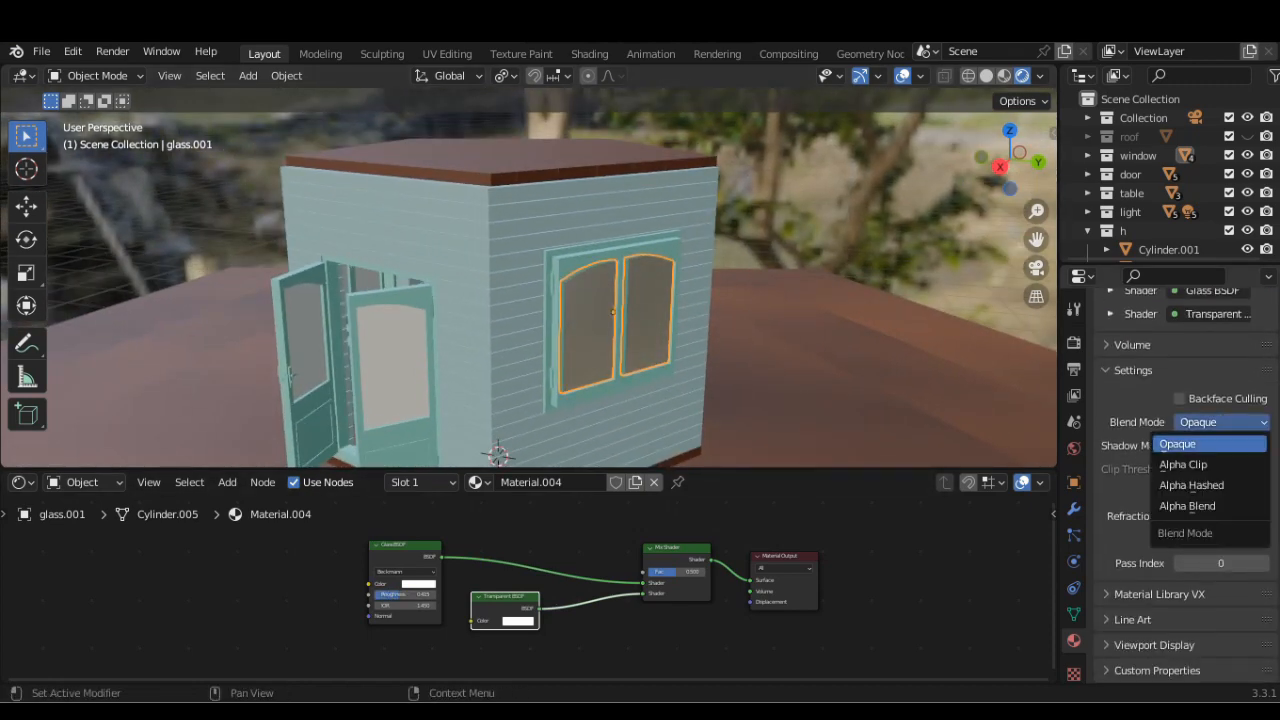
pyautogui.click(1190, 505)
pyautogui.scroll(2, 520, 300)
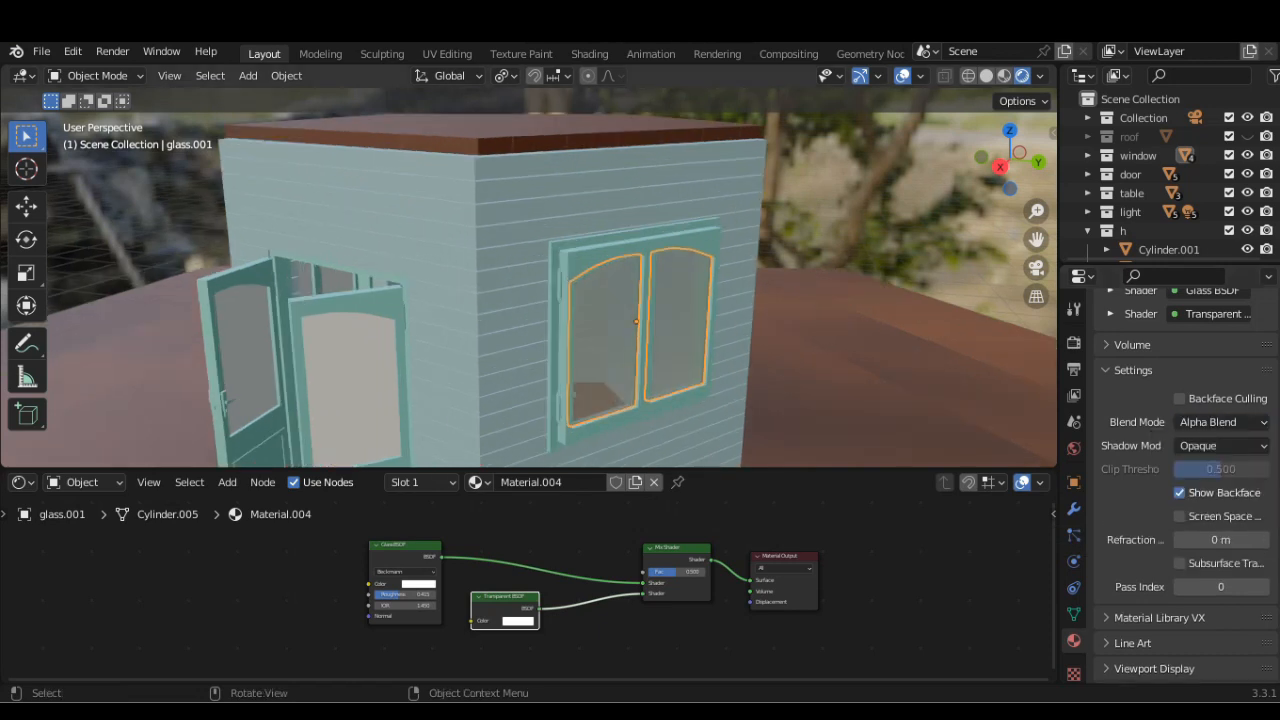
# Step: Fine-tune the Glass BSDF's roughness and set the Mix Shader factor to 0.658
pyautogui.moveTo(408, 595); pyautogui.dragTo(411, 595)
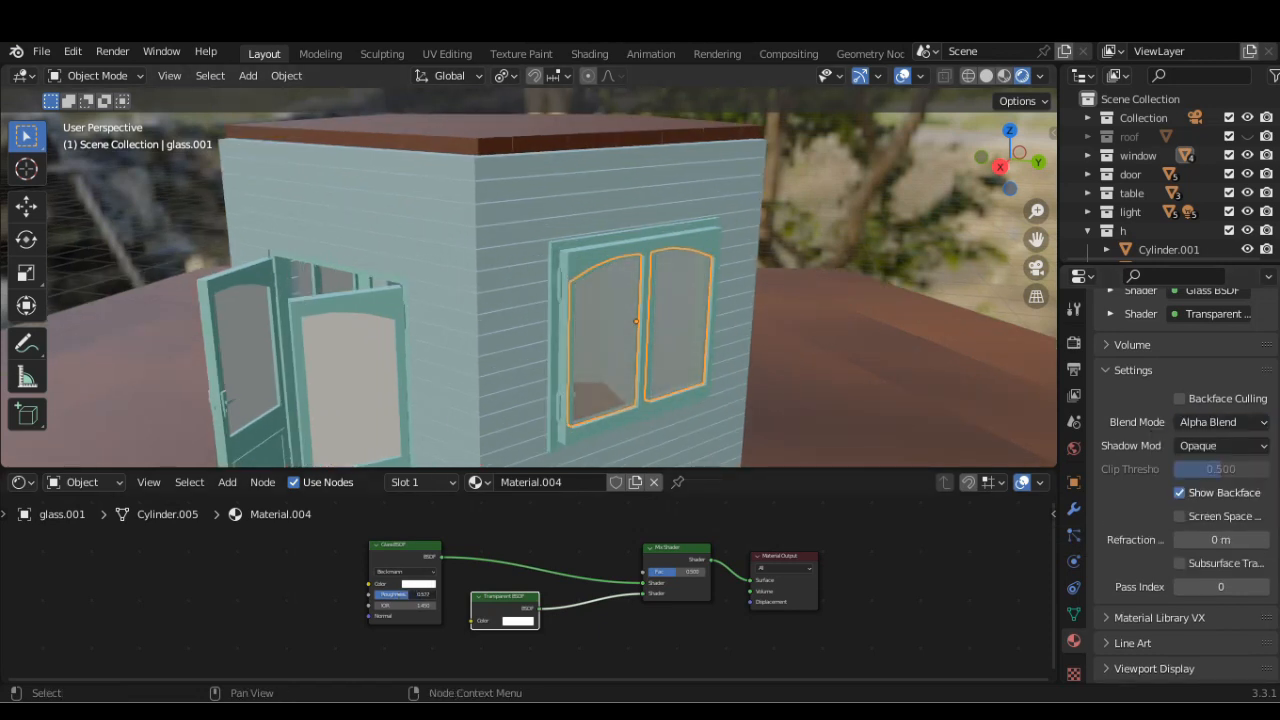
pyautogui.moveTo(677, 572); pyautogui.dragTo(684, 572)
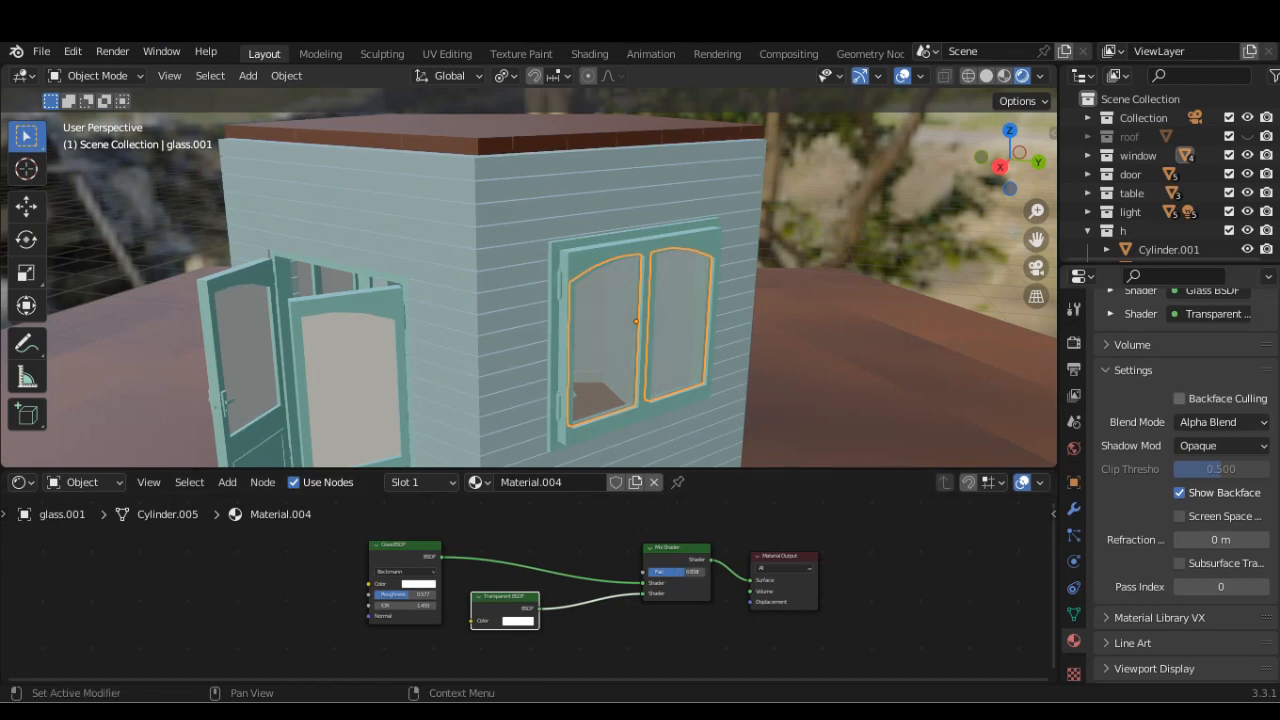
# Step: Enable Backface Culling and disable Show Backface for the glass material
pyautogui.click(1179, 398)
pyautogui.scroll(5, 529, 278)
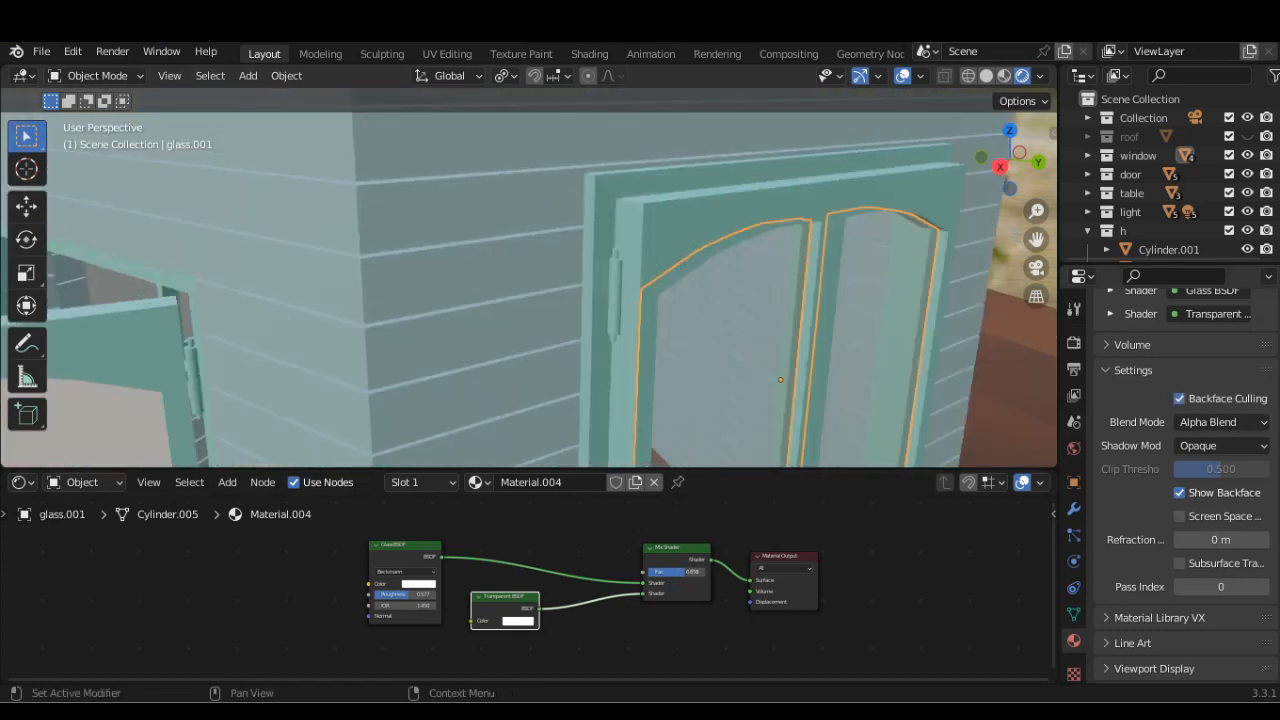
pyautogui.click(1179, 493)
# Step: Assign Material.004 to the glass of the window on the other side of the door
pyautogui.scroll(-6, 700, 300)
pyautogui.moveTo(700, 300); pyautogui.dragTo(840, 270, button='middle')
pyautogui.click(510, 340)
pyautogui.click(490, 482)
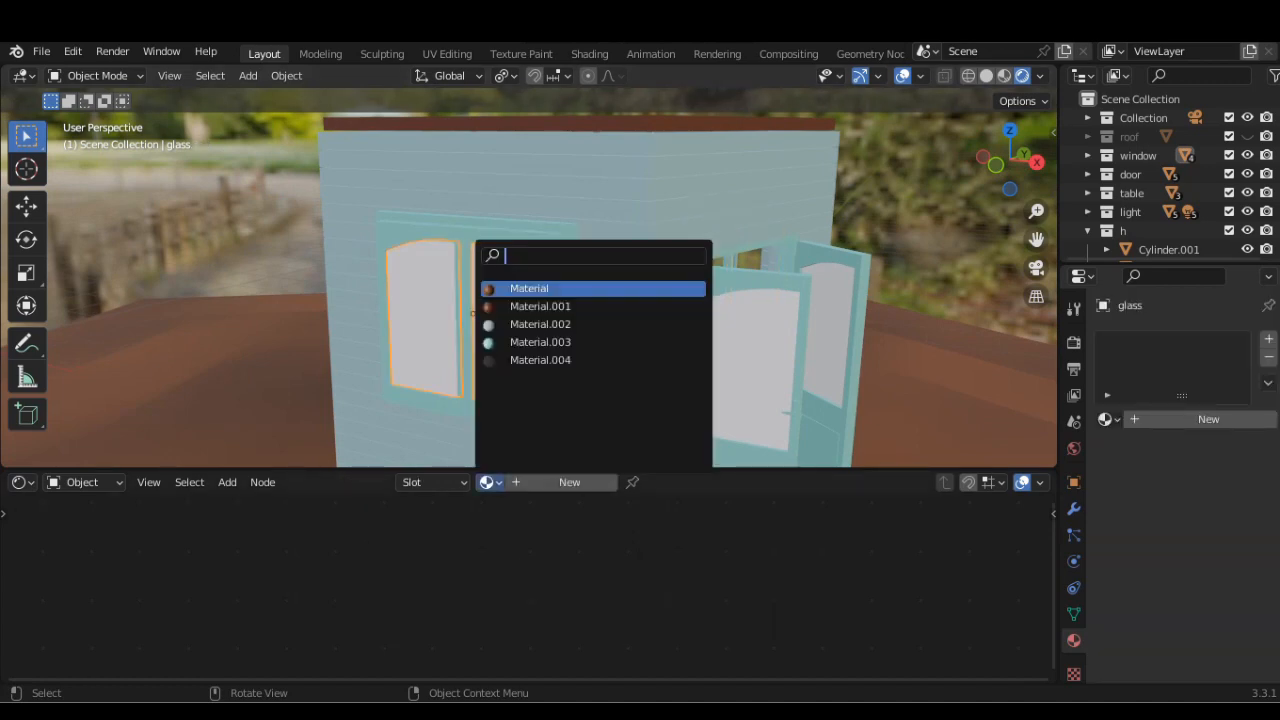
pyautogui.click(540, 360)
# Step: Assign Material.004 to the glass panes of both door leaves, Cylinder.004 and Cube.003
pyautogui.click(750, 365)
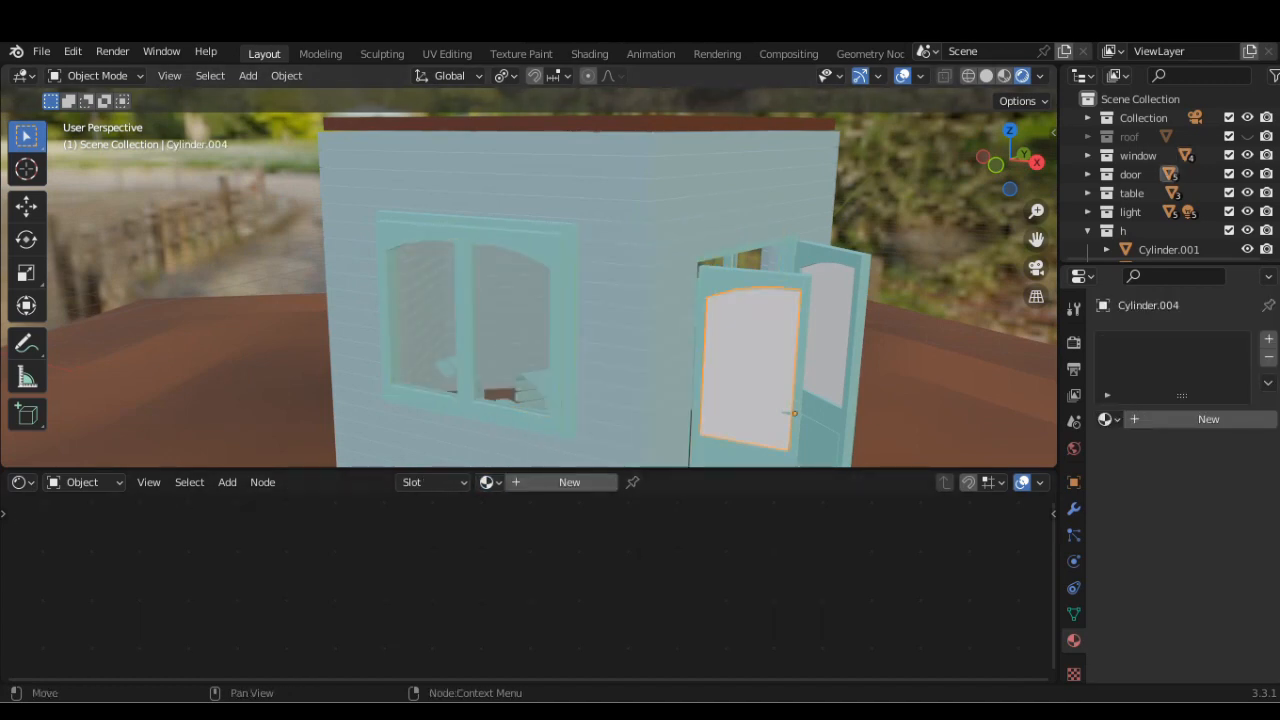
pyautogui.click(480, 482)
pyautogui.click(540, 360)
pyautogui.moveTo(560, 340); pyautogui.dragTo(440, 350, button='middle')
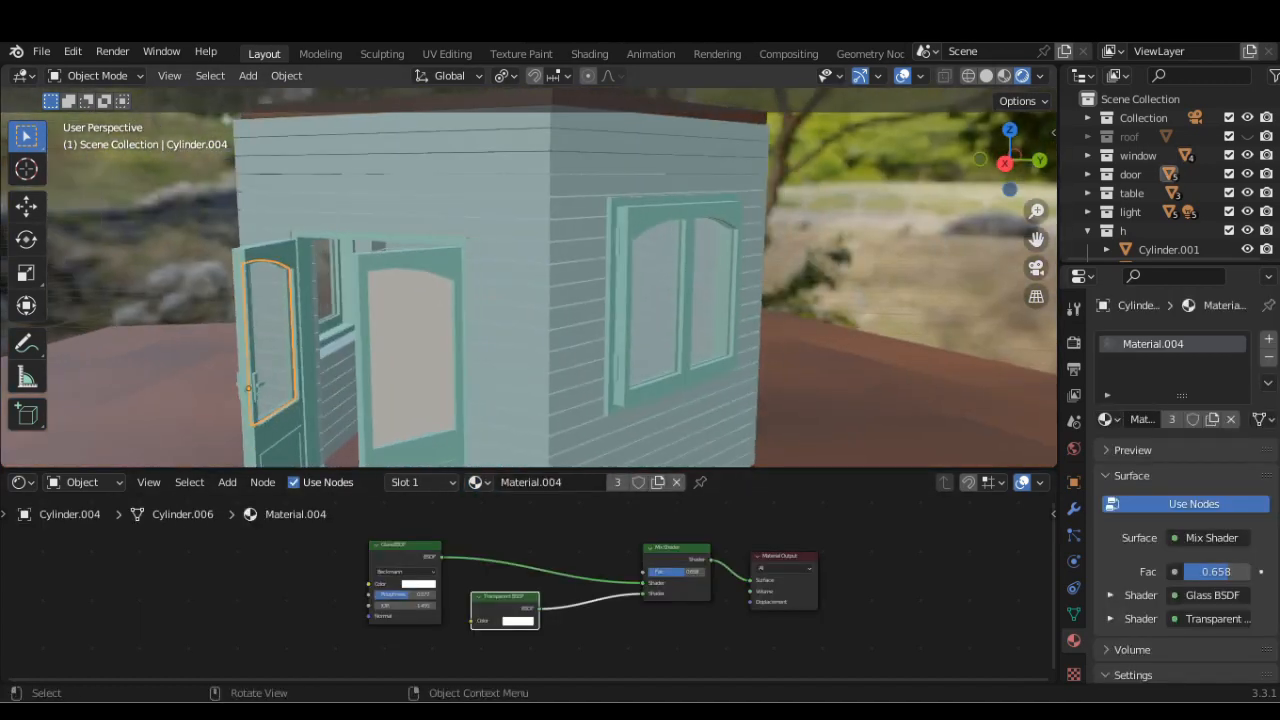
pyautogui.click(410, 350)
pyautogui.click(487, 482)
pyautogui.click(540, 360)
# Step: Assign Material.003 to the hanging lamps Tessellation.003, Tessellation.004 and Tessellation.002 inside the house
pyautogui.moveTo(540, 360); pyautogui.dragTo(600, 312, button='middle')
pyautogui.scroll(3, 640, 345)
pyautogui.scroll(3, 600, 312)
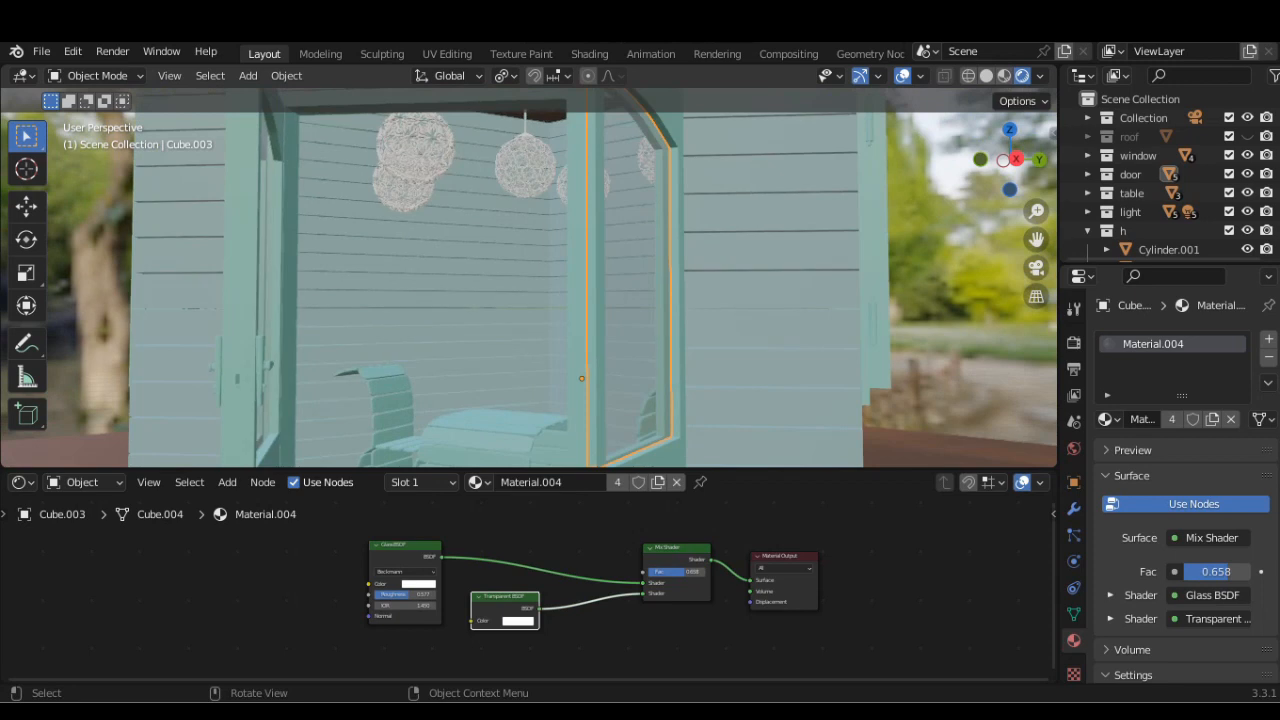
pyautogui.click(415, 145)
pyautogui.click(487, 482)
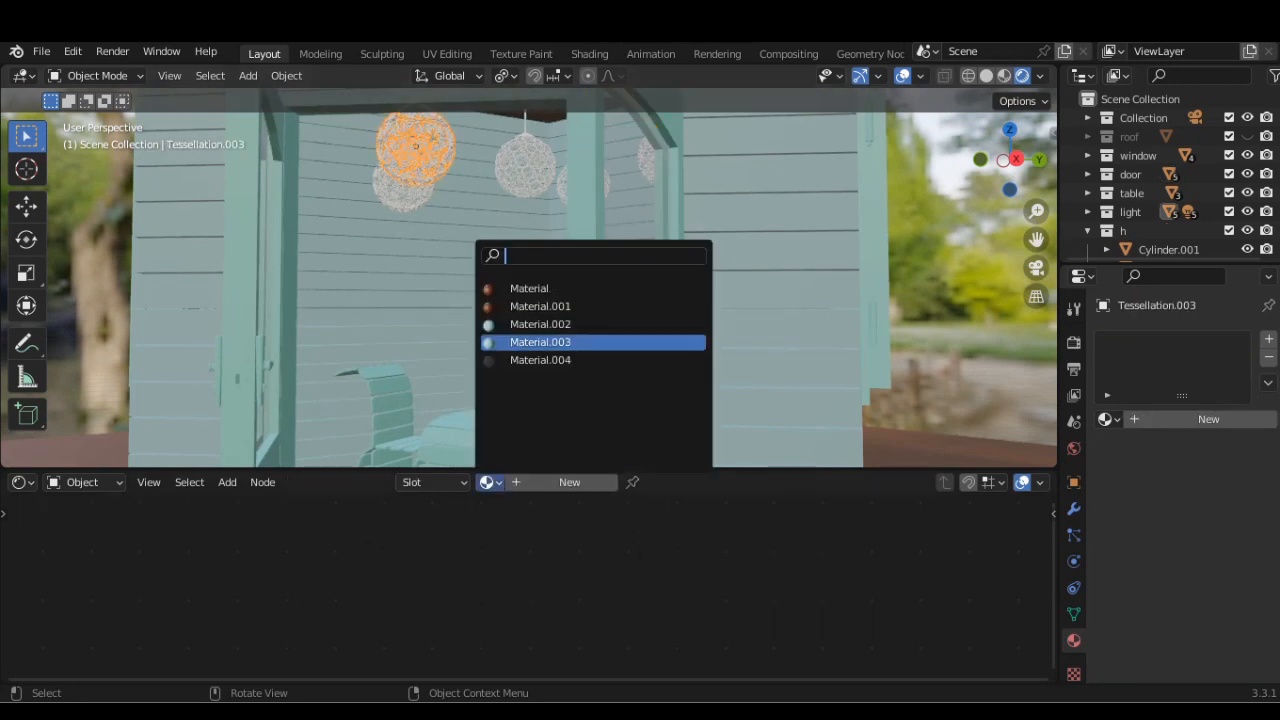
pyautogui.click(540, 342)
pyautogui.click(525, 165)
pyautogui.click(487, 482)
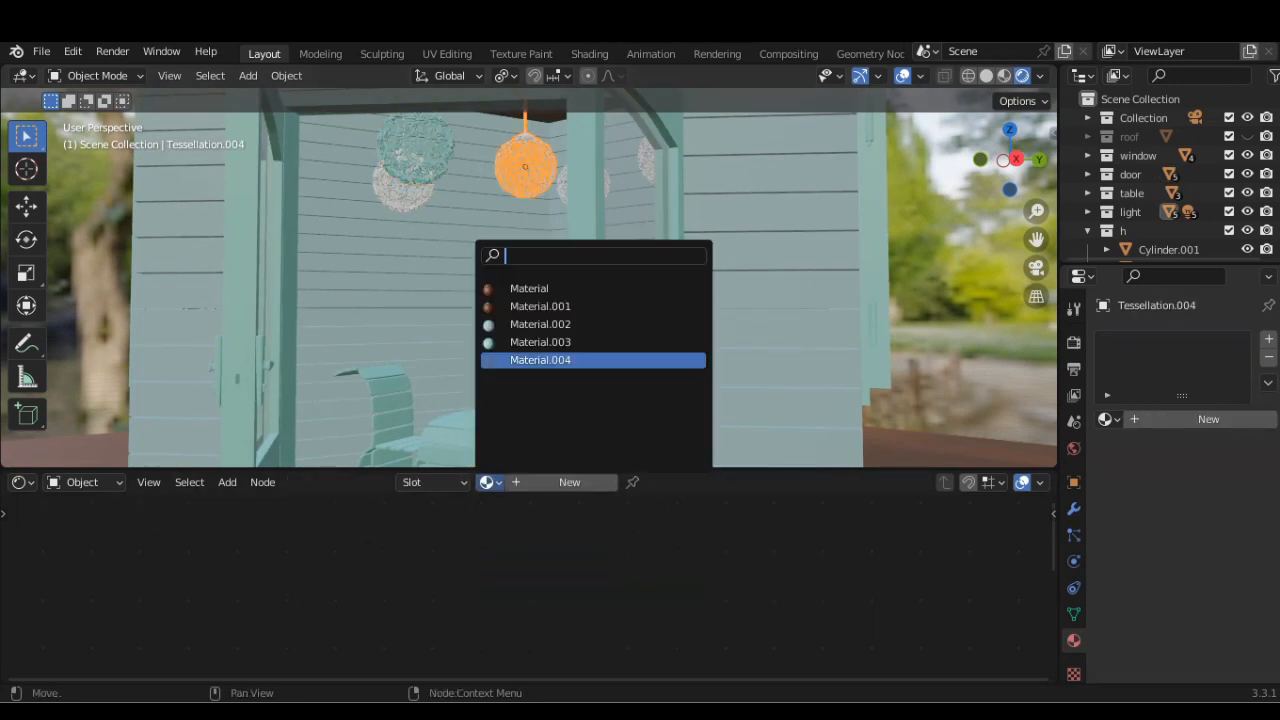
pyautogui.click(540, 342)
pyautogui.click(403, 182)
pyautogui.click(487, 482)
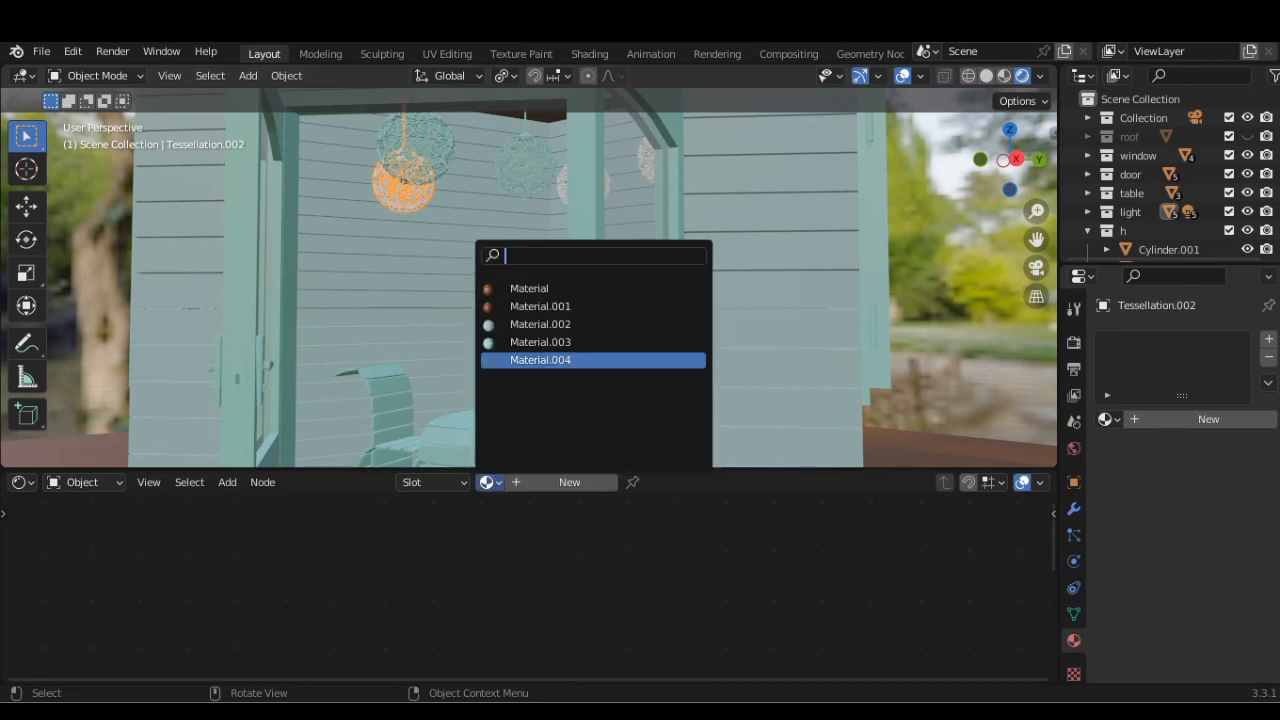
pyautogui.click(540, 342)
# Step: Assign Material.003 to the hanging lamp Tessellation and to the last lamp behind the door glass
pyautogui.moveTo(560, 330); pyautogui.dragTo(620, 440, button='middle')
pyautogui.click(582, 185)
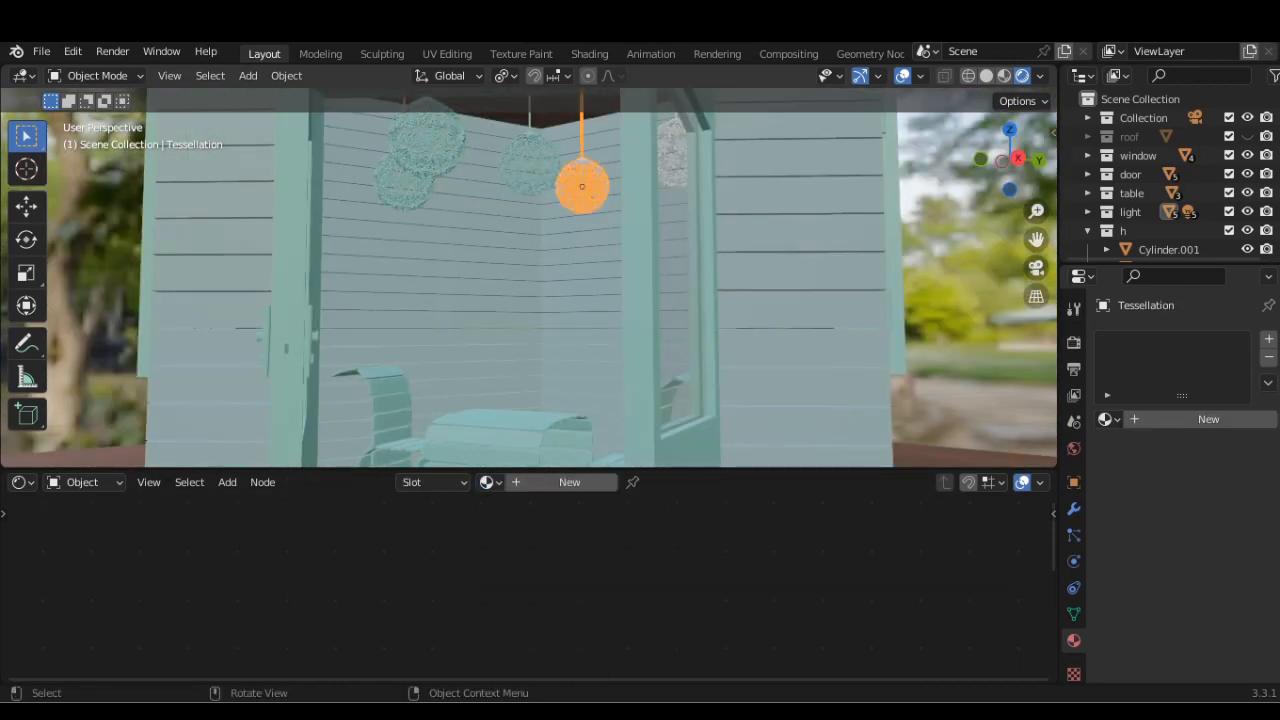
pyautogui.click(487, 482)
pyautogui.click(540, 342)
pyautogui.moveTo(575, 325)
pyautogui.mouseDown(button='middle')
pyautogui.moveTo(625, 345)
pyautogui.moveTo(500, 370)
pyautogui.moveTo(480, 360)
pyautogui.moveTo(580, 330)
pyautogui.mouseUp(button='middle')
pyautogui.click(699, 178)
pyautogui.click(487, 482)
pyautogui.click(540, 342)
# Step: Unhide the roof collection in the scene
pyautogui.scroll(-3, 560, 335)
pyautogui.scroll(-3, 480, 360)
pyautogui.click(600, 430)
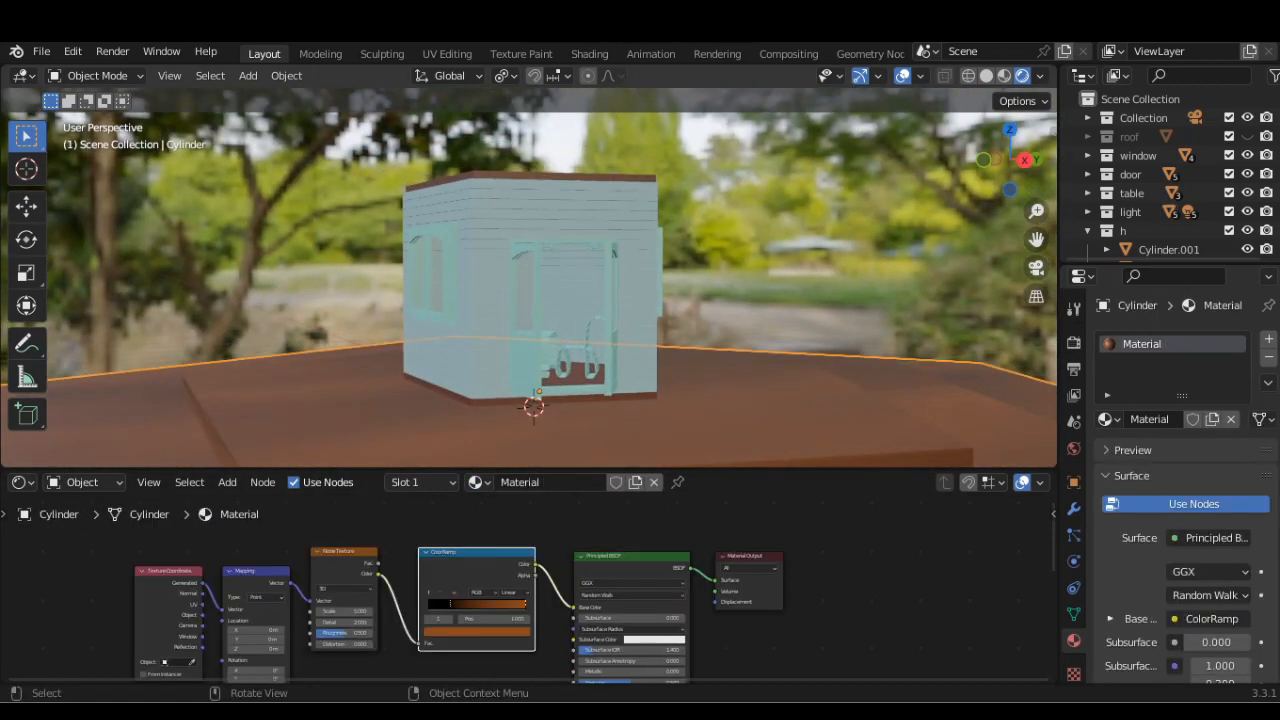
pyautogui.scroll(3, 600, 400)
pyautogui.moveTo(600, 400); pyautogui.dragTo(620, 365, button='middle')
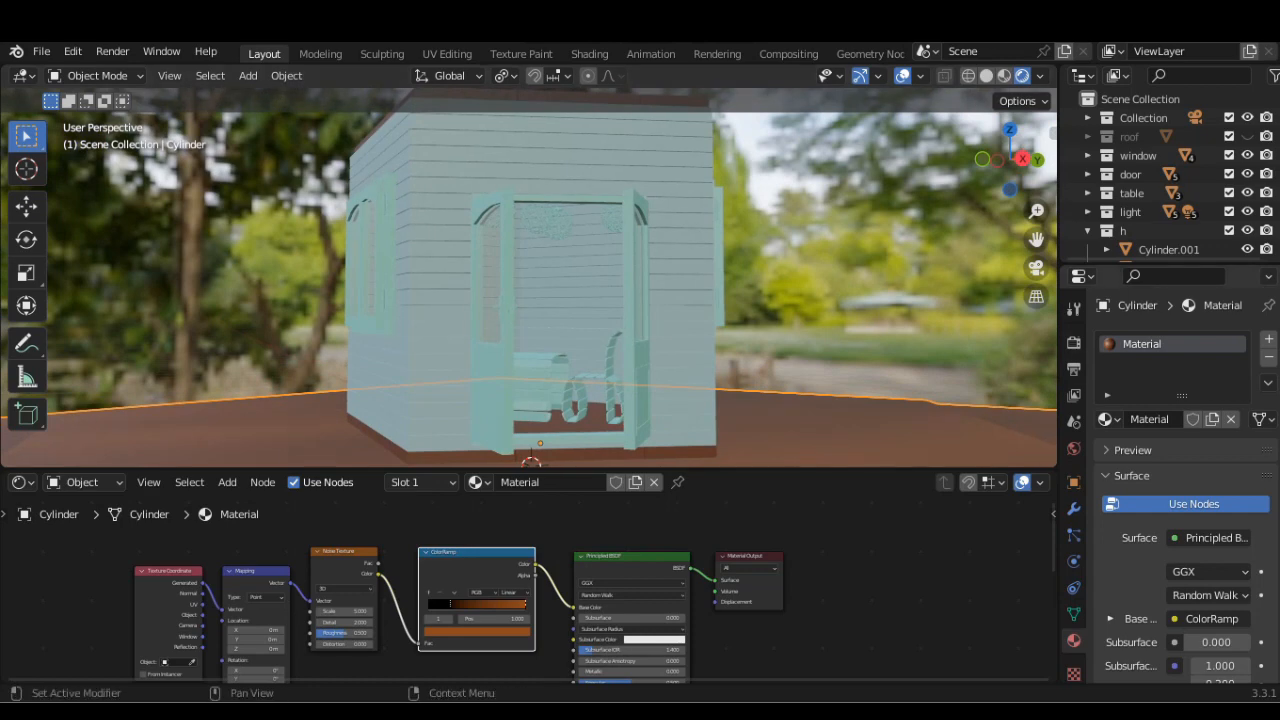
pyautogui.click(1247, 137)
pyautogui.scroll(-1, 600, 300)
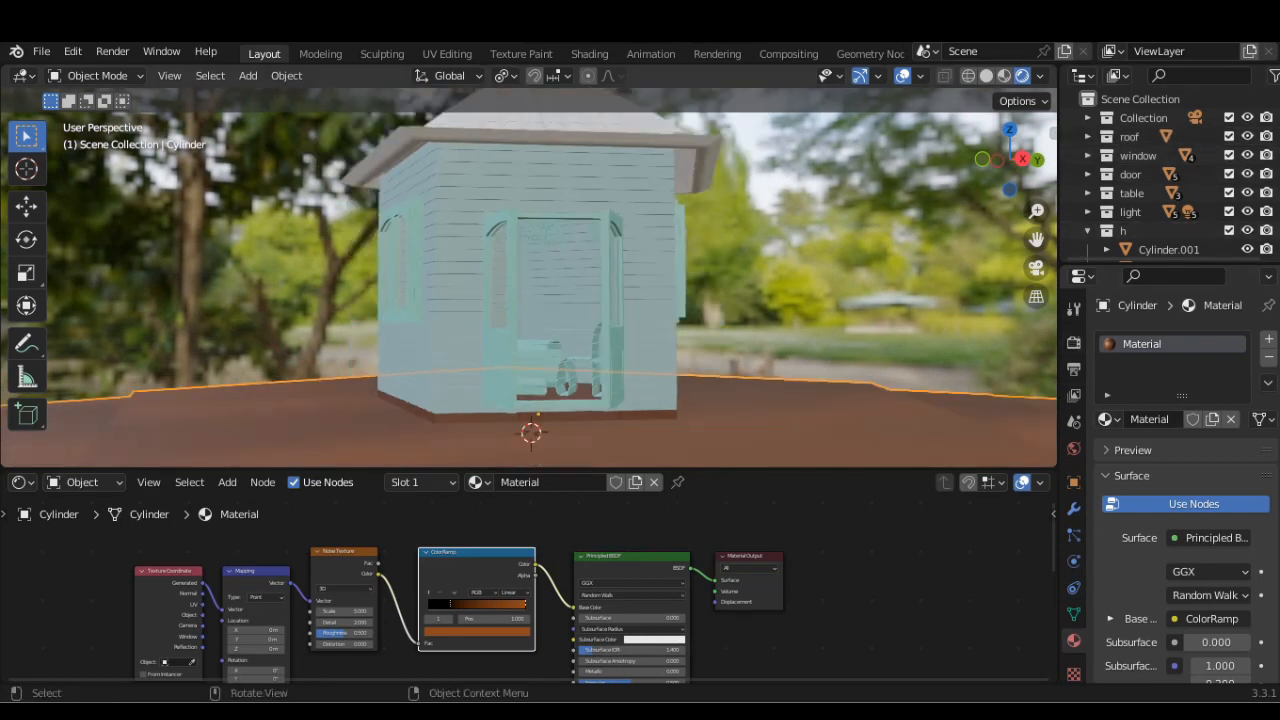
# Step: Assign Material.001 to the roof, Plane.010
pyautogui.moveTo(600, 300); pyautogui.dragTo(615, 260, button='middle')
pyautogui.click(570, 150)
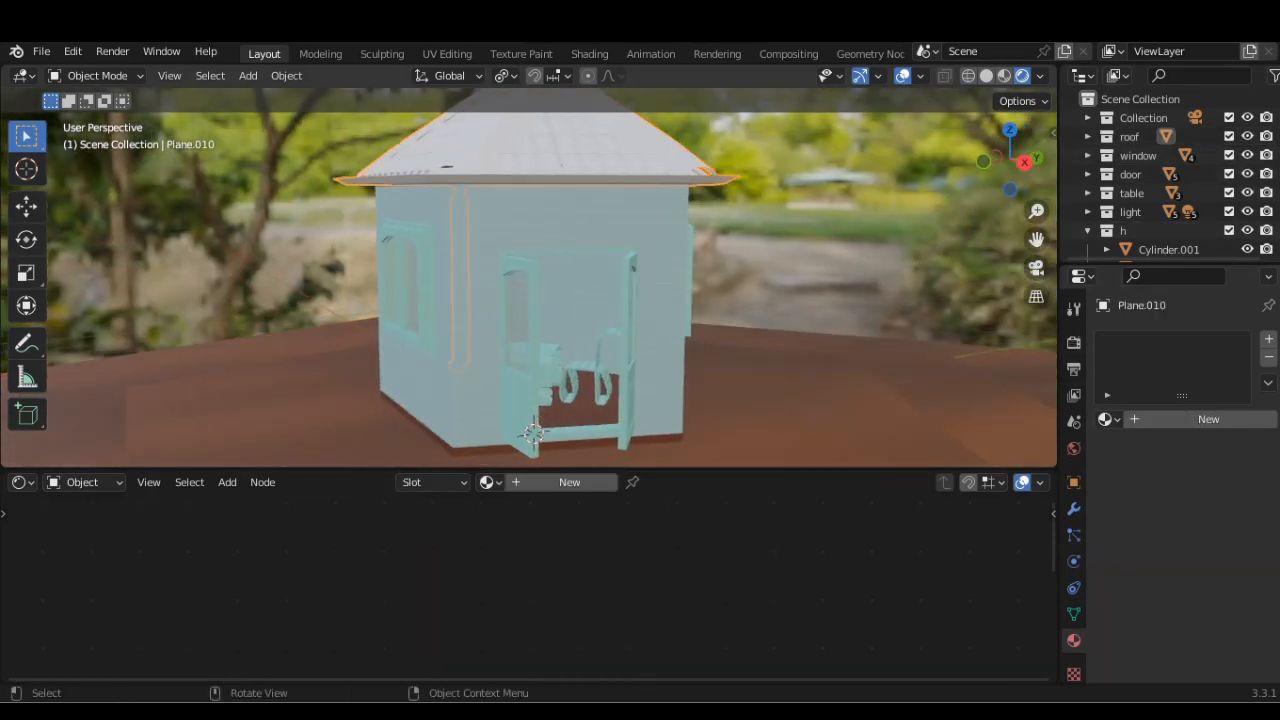
pyautogui.click(488, 482)
pyautogui.click(545, 306)
# Step: Inspect the roof up close and check the house's framing through the scene camera
pyautogui.moveTo(545, 306); pyautogui.dragTo(548, 360, button='middle')
pyautogui.scroll(2, 555, 345)
pyautogui.scroll(1, 512, 340)
pyautogui.scroll(-4, 512, 340)
pyautogui.press('KP_0')
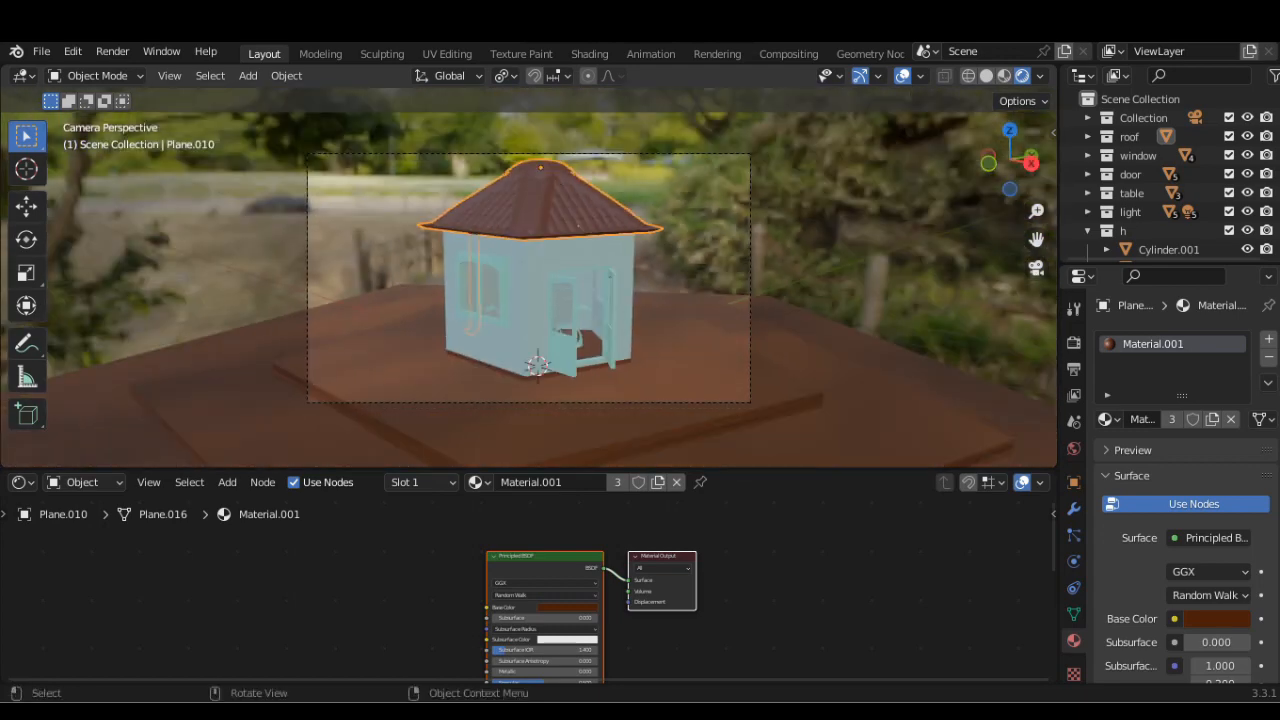
pyautogui.scroll(2, 530, 290)
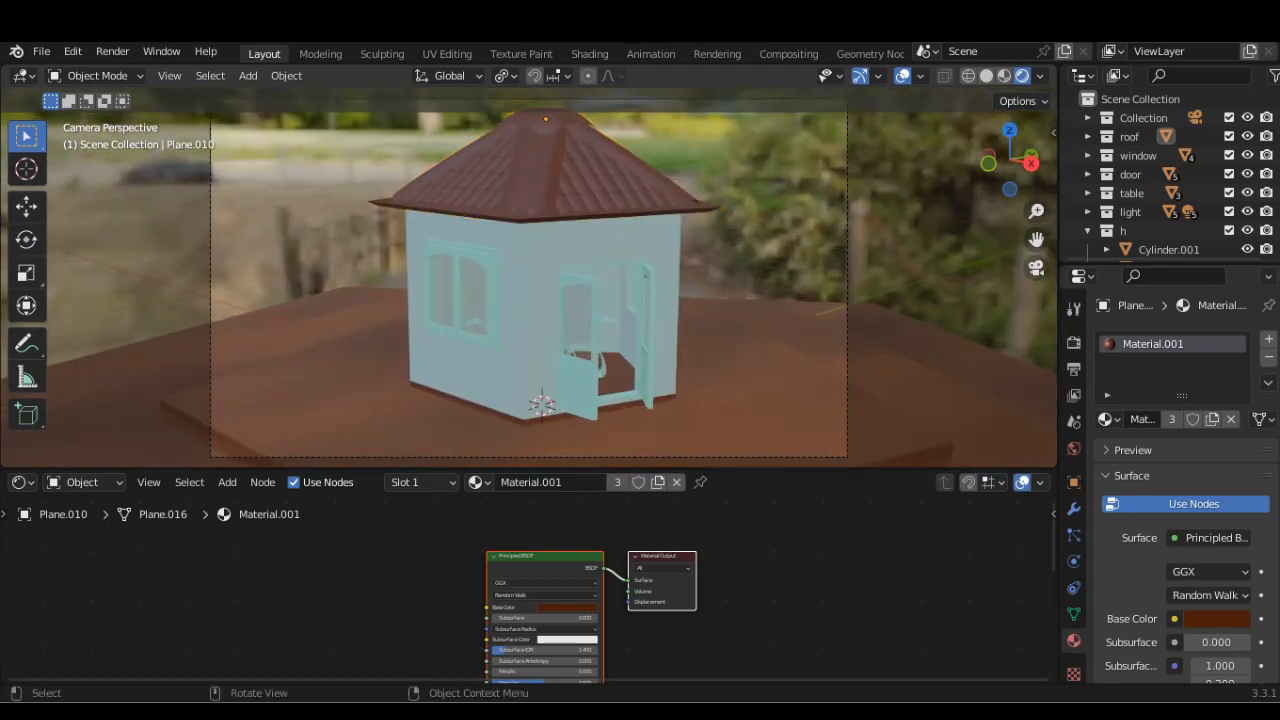
pyautogui.scroll(-2, 530, 290)
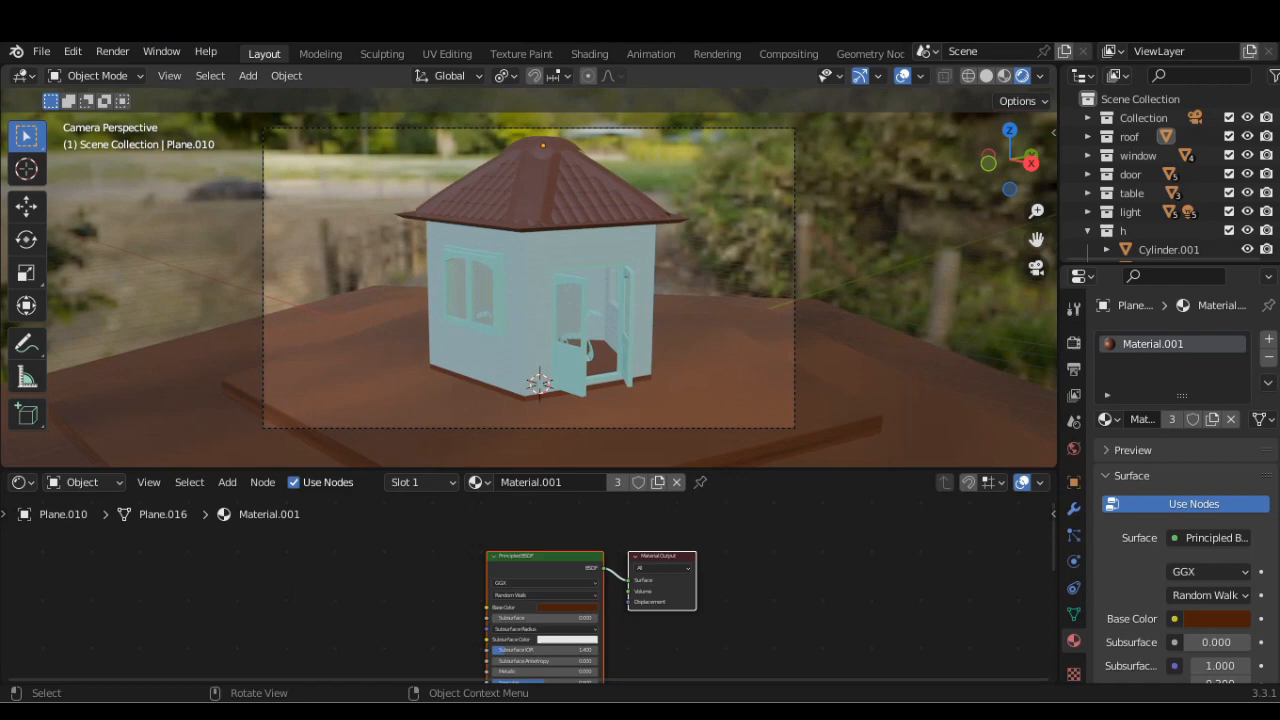
# Step: Switch the scene's render engine from Eevee to Cycles
pyautogui.click(1073, 343)
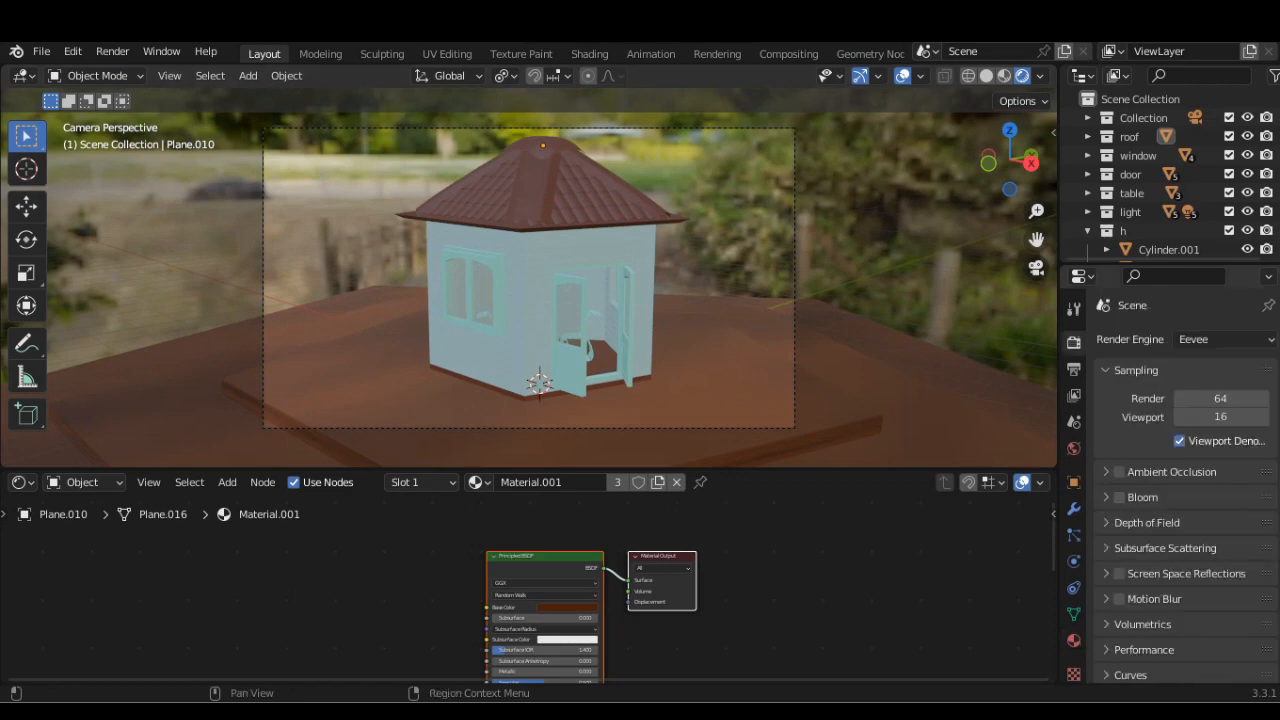
pyautogui.click(1224, 339)
pyautogui.click(1212, 402)
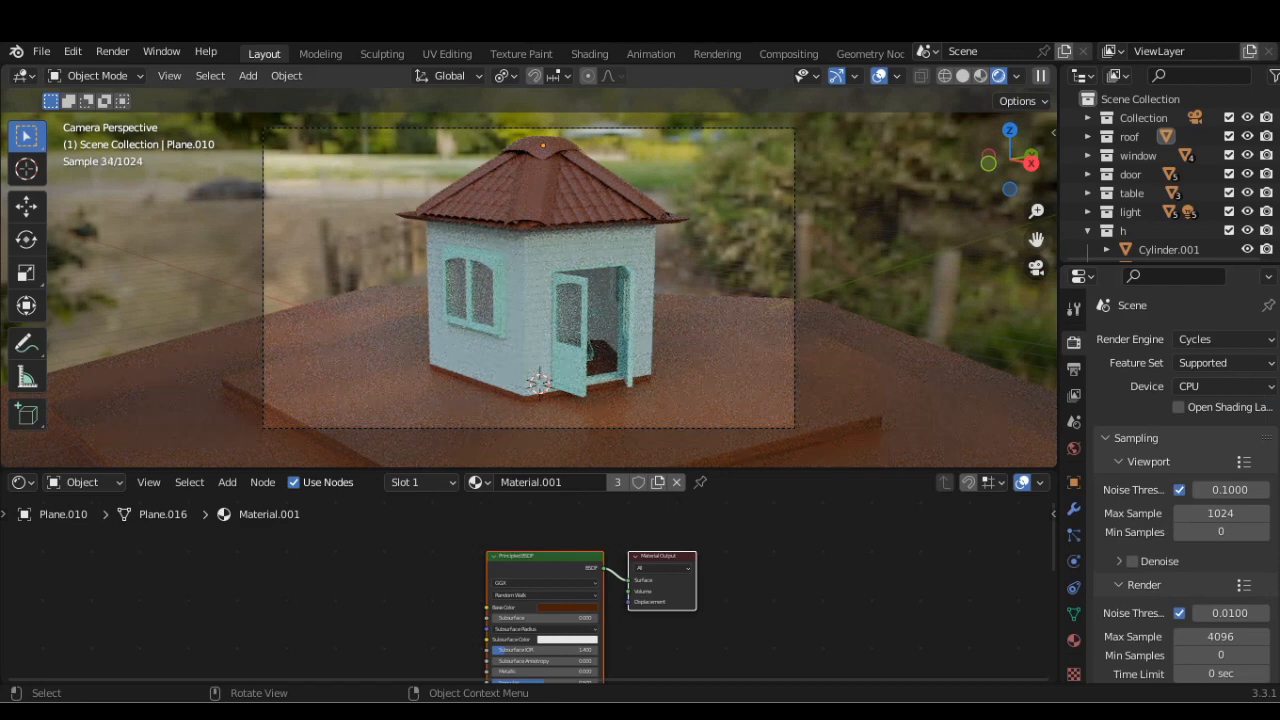
# Step: Try to render the camera image with the default Cycles sampling
pyautogui.click(112, 51)
pyautogui.click(140, 72)
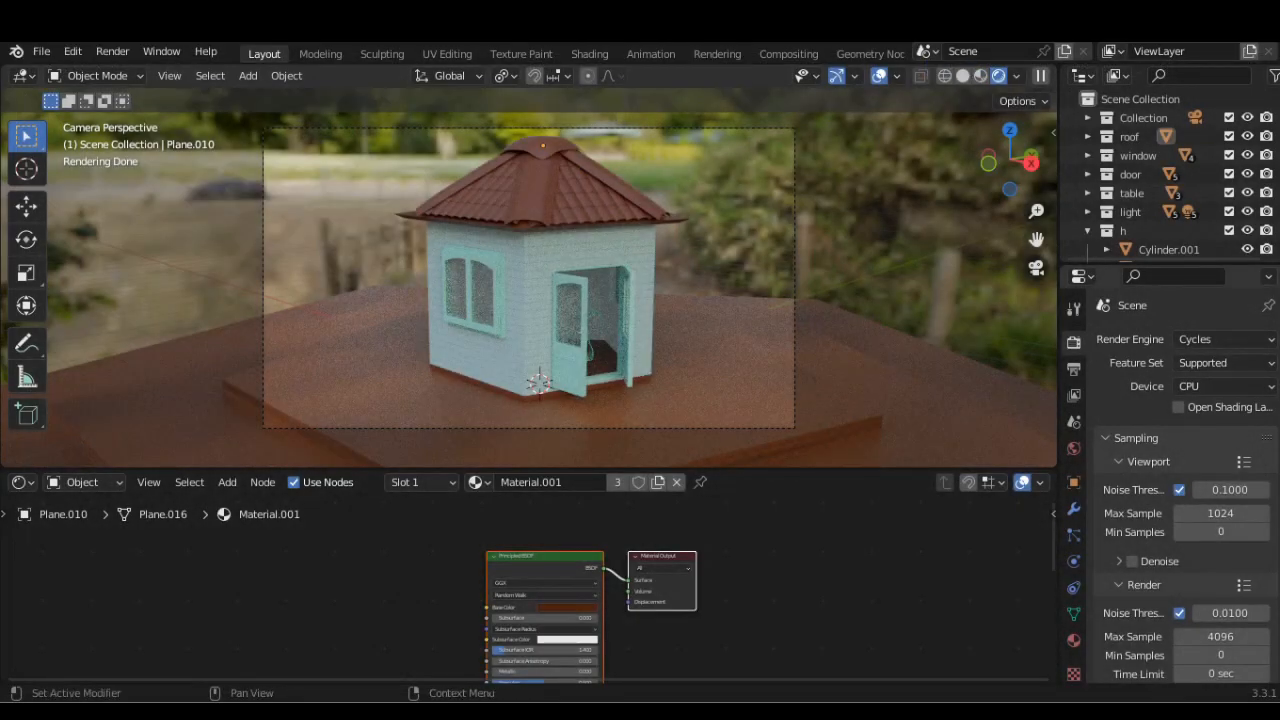
# Step: Set the render Max Samples to 516 and render the image
pyautogui.write('6')
pyautogui.press('Return')
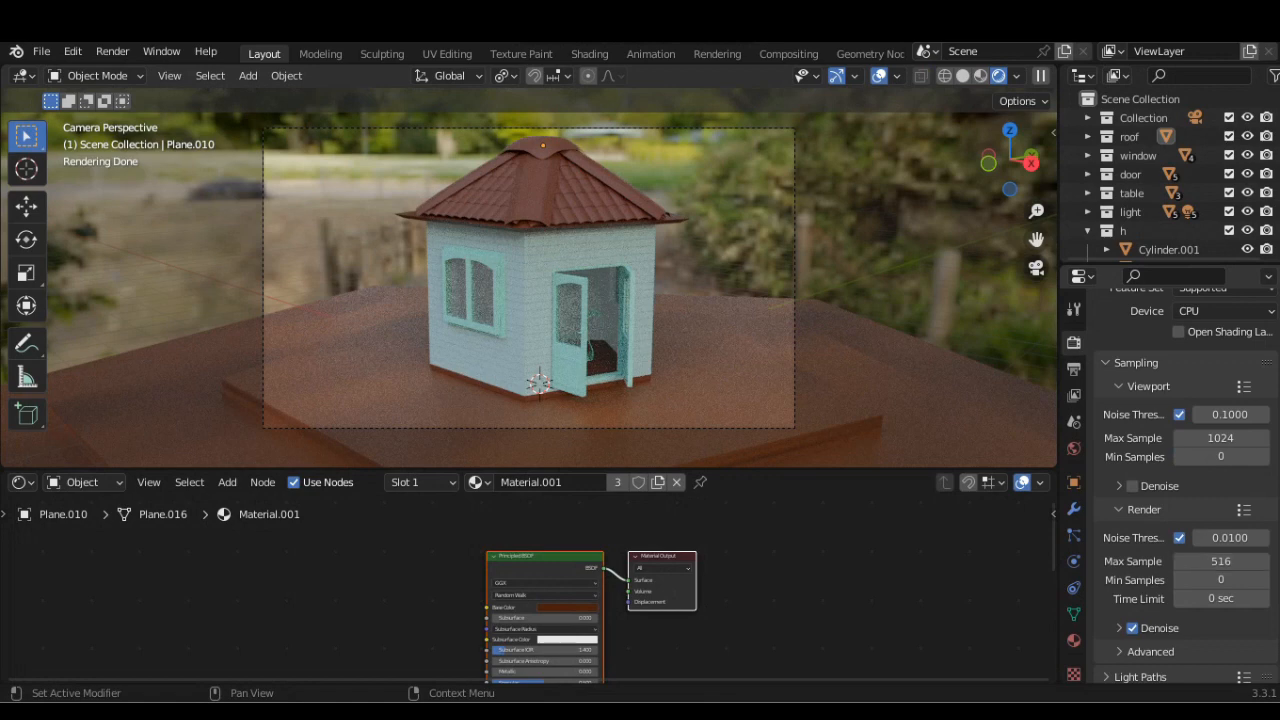
pyautogui.click(112, 51)
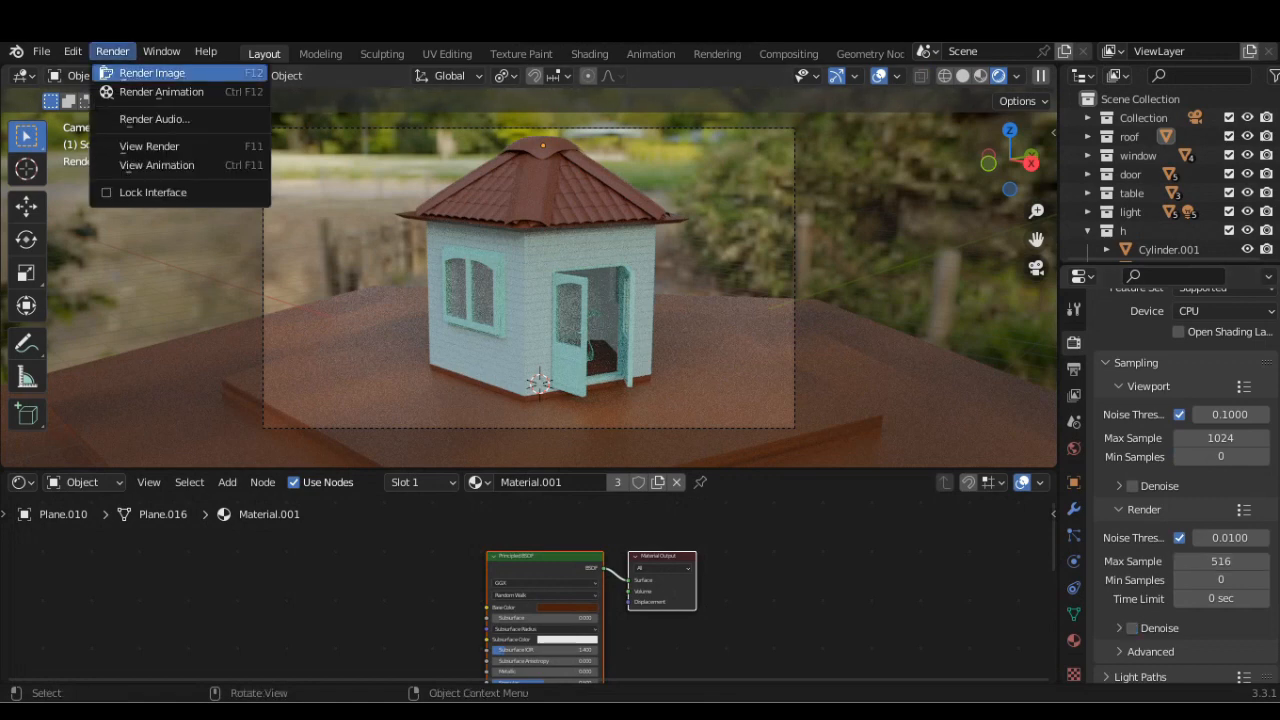
pyautogui.click(140, 72)
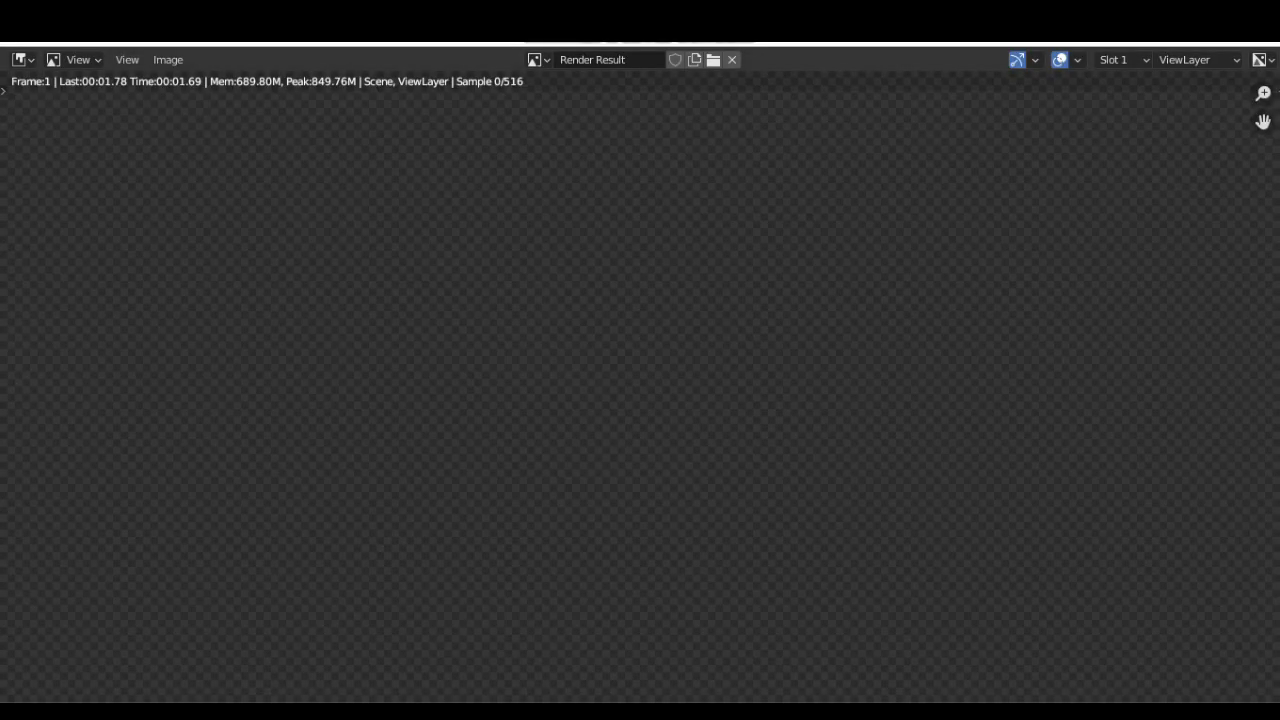
# Step: Fit the rendered image in view, close the render, and switch the render engine to Eevee
pyautogui.press('Home')
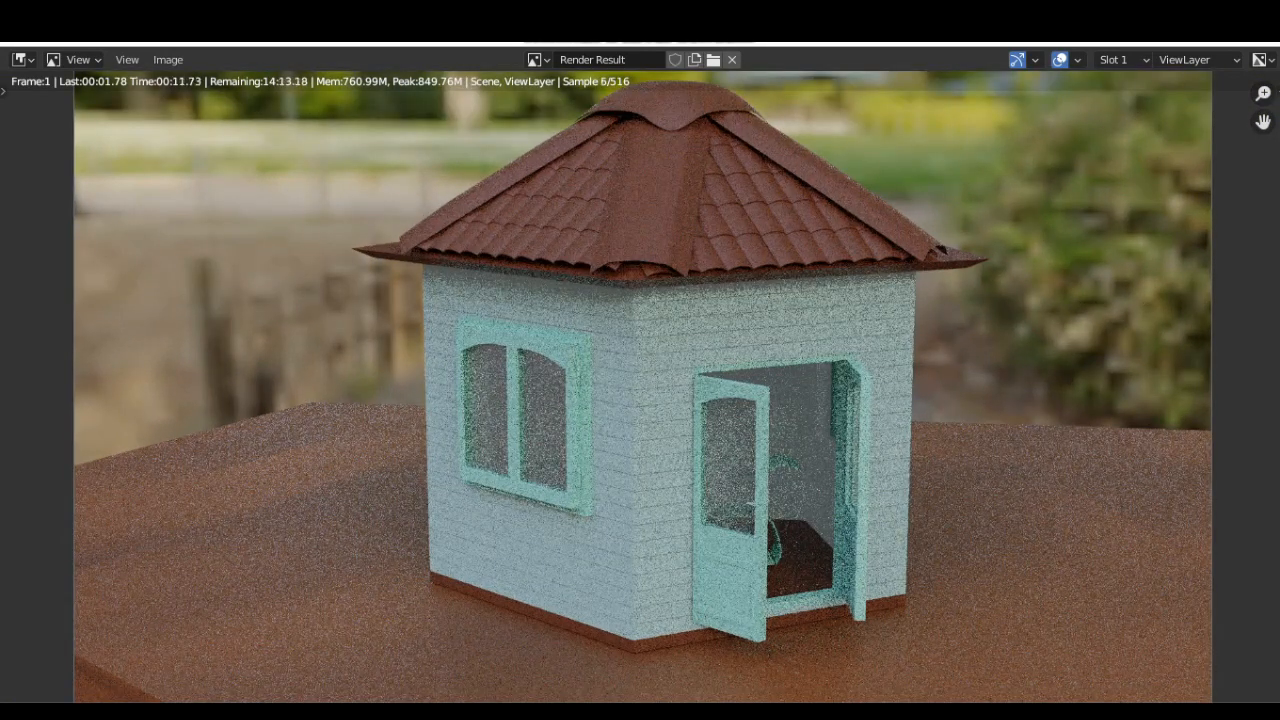
pyautogui.press('Escape')
pyautogui.scroll(3, 1180, 450)
pyautogui.click(1224, 337)
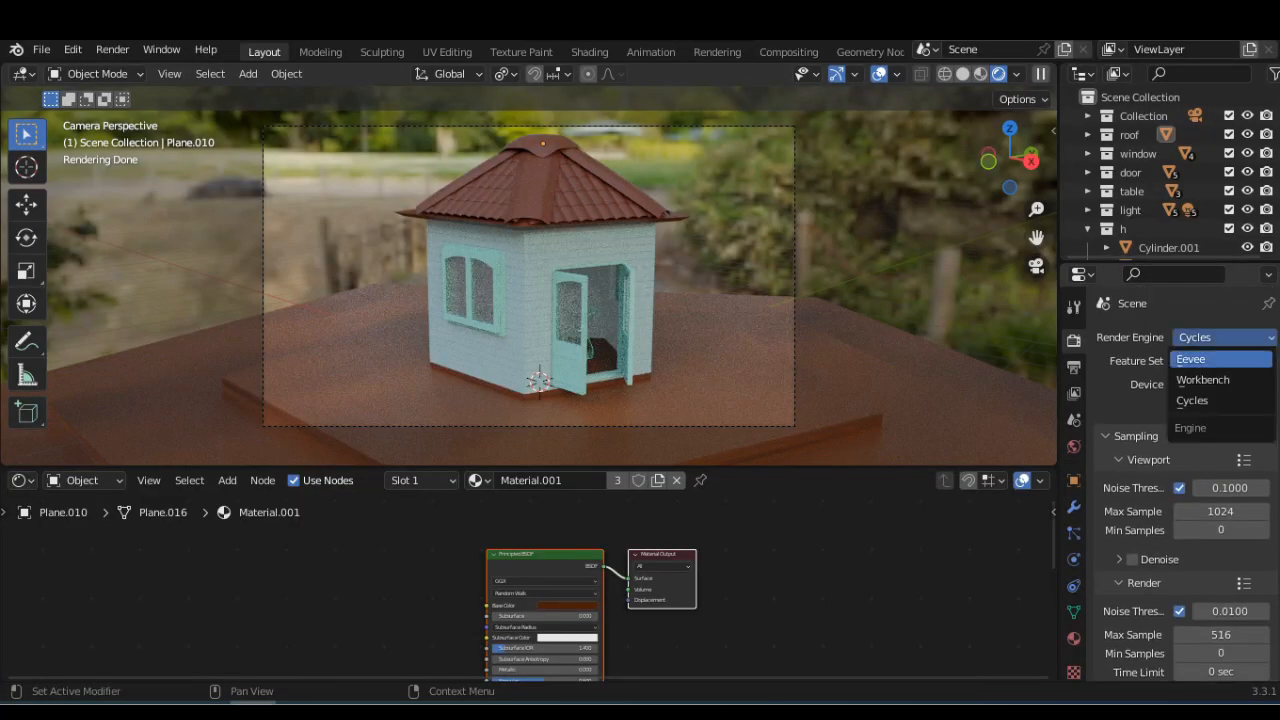
pyautogui.click(1190, 359)
# Step: Replace the world's environment texture image with night.exr and check the house in the new lighting
pyautogui.click(84, 480)
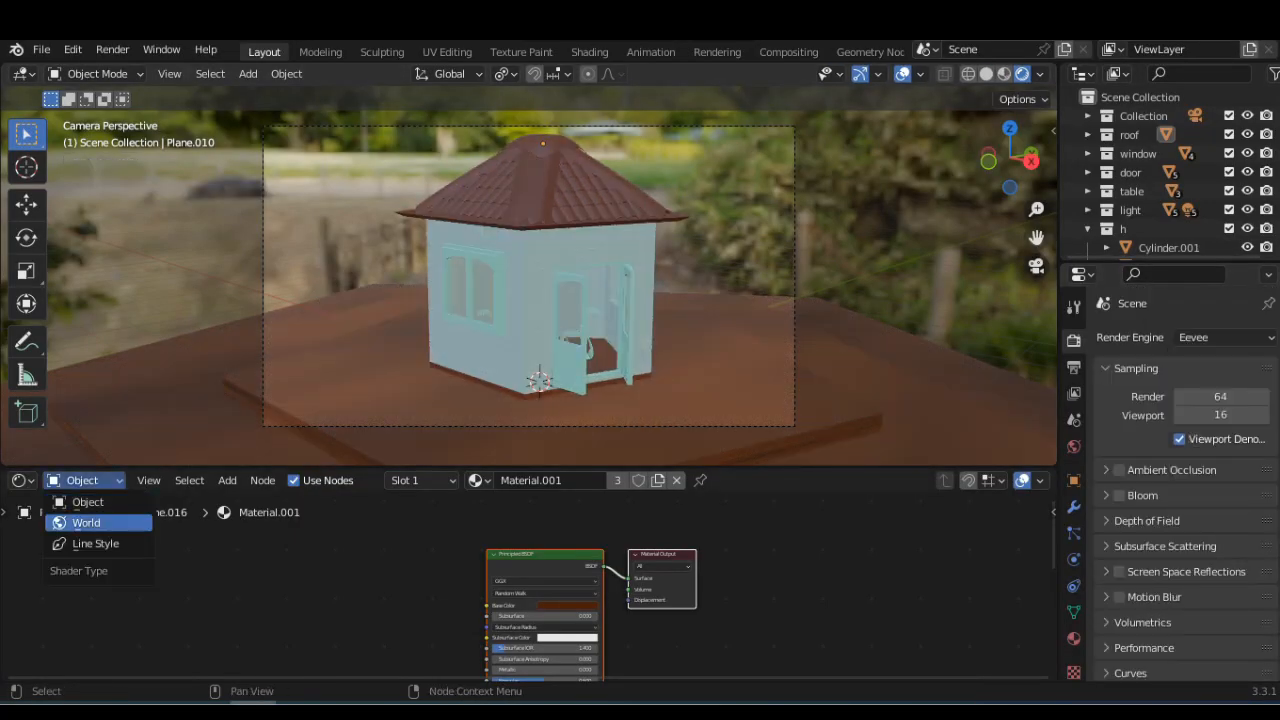
pyautogui.click(86, 522)
pyautogui.scroll(4, 600, 580)
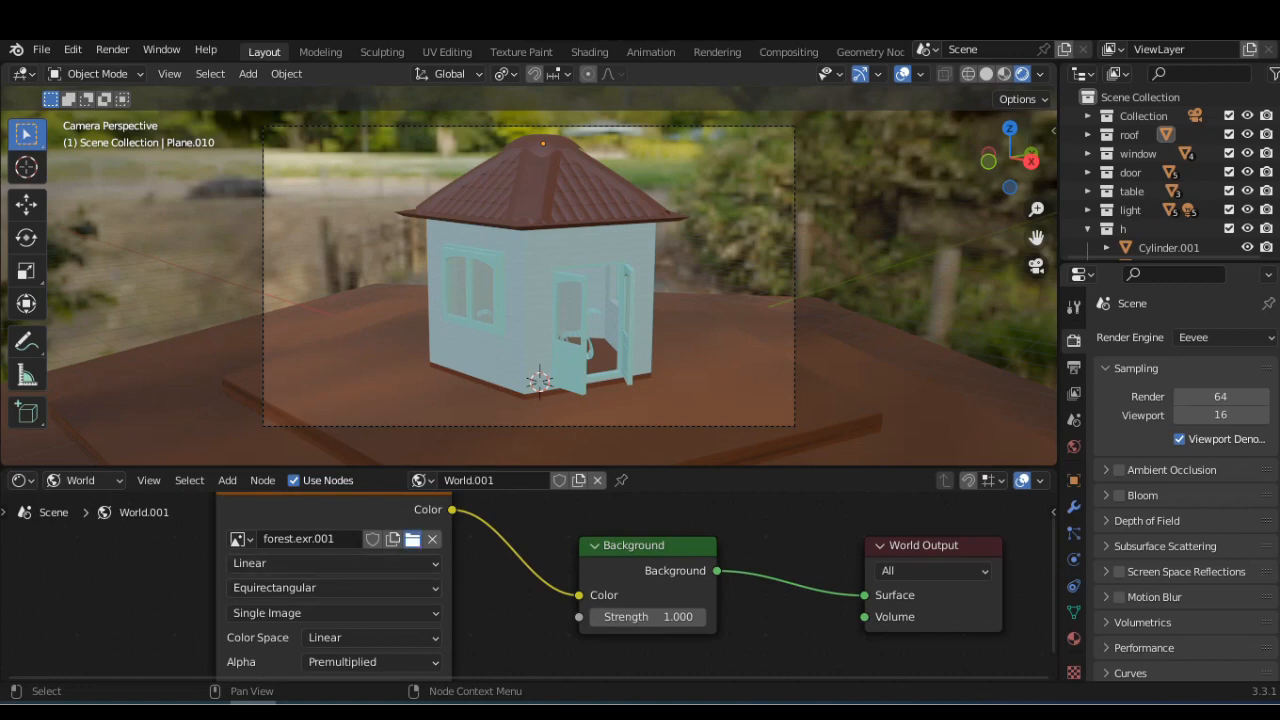
pyautogui.click(412, 539)
pyautogui.doubleClick(1014, 214)
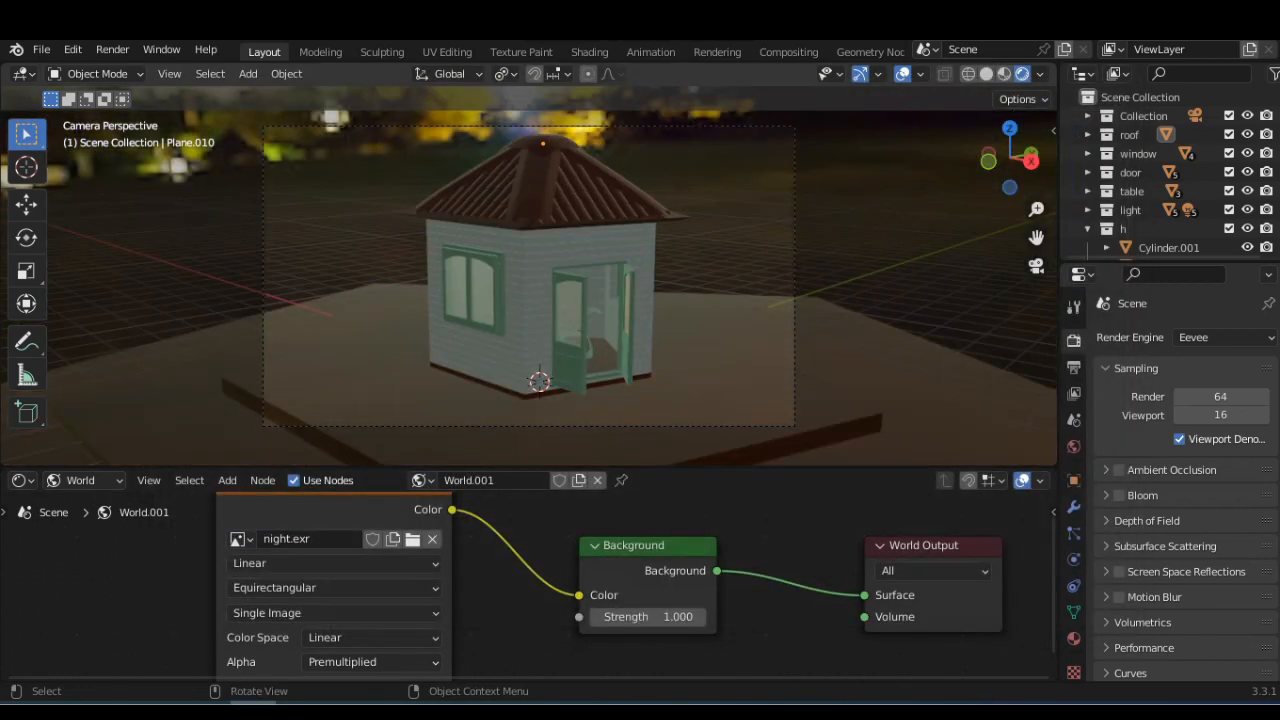
pyautogui.scroll(-2, 528, 586)
pyautogui.scroll(-2, 528, 290)
pyautogui.scroll(3, 528, 290)
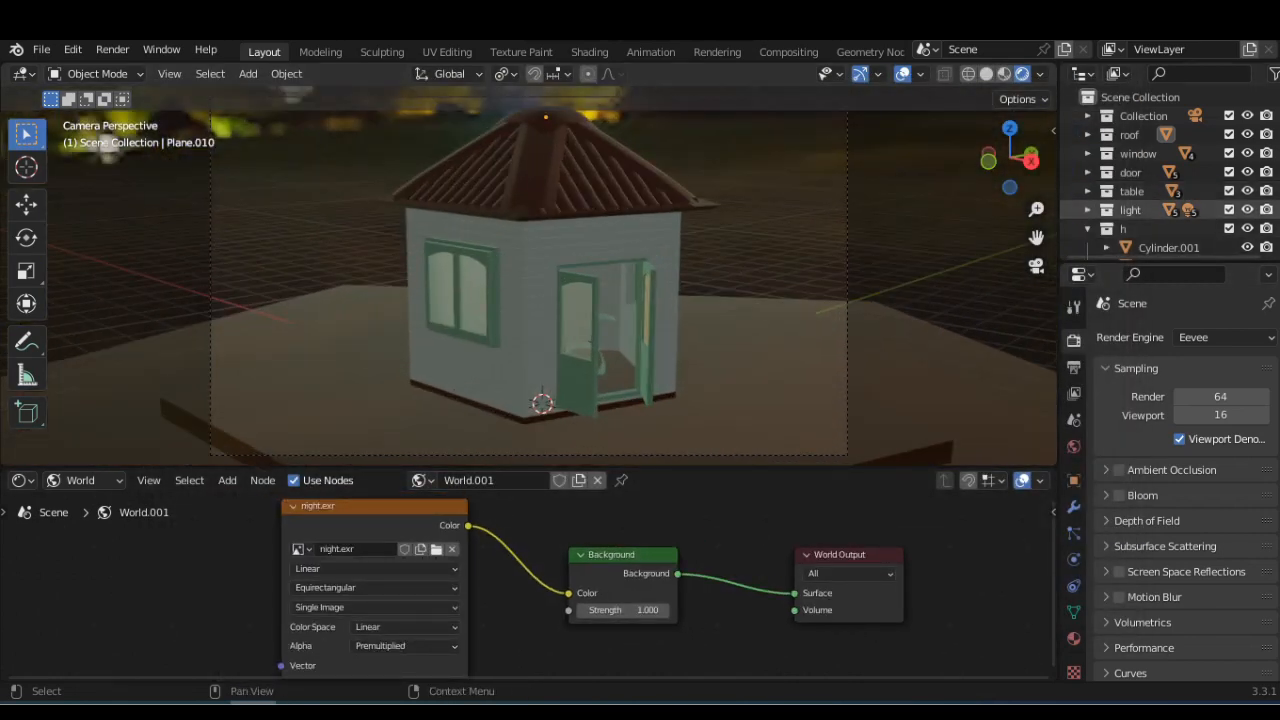
# Step: Make all five lights in the light collection visible in the viewport and enable them for rendering
pyautogui.click(1088, 210)
pyautogui.scroll(-4, 1092, 200)
pyautogui.scroll(1, 1110, 172)
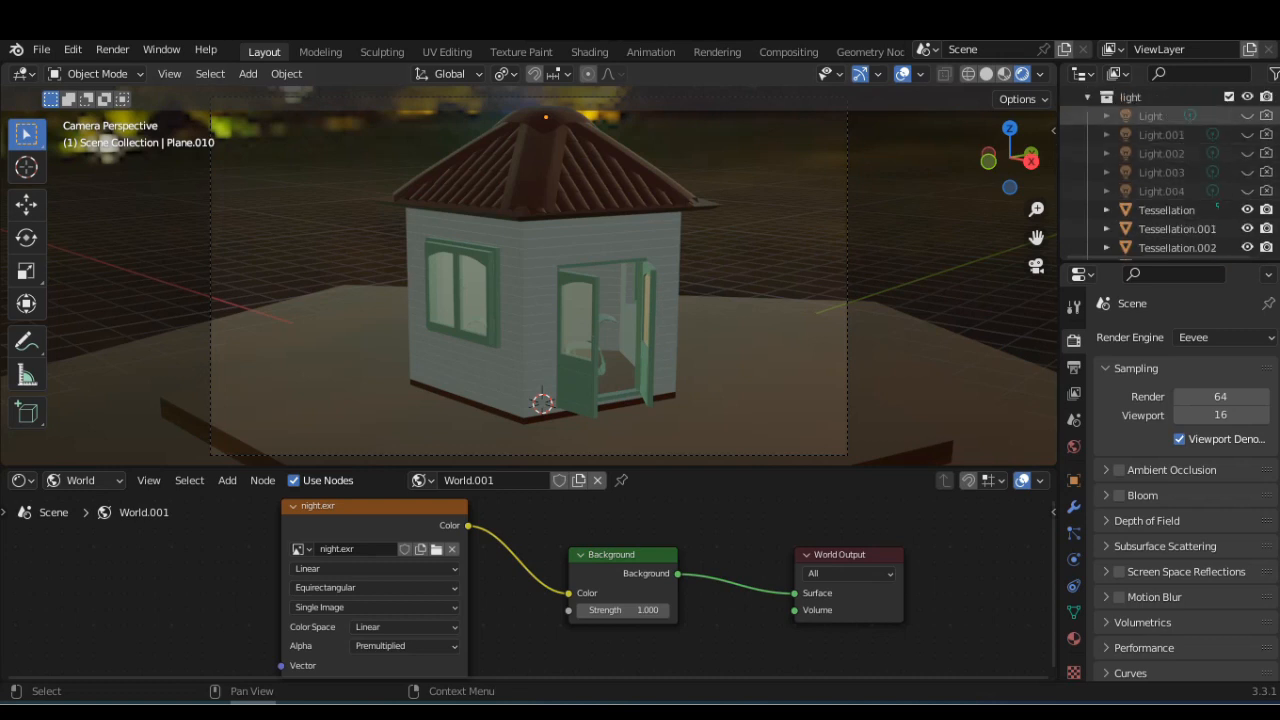
pyautogui.click(1247, 134)
pyautogui.click(1247, 153)
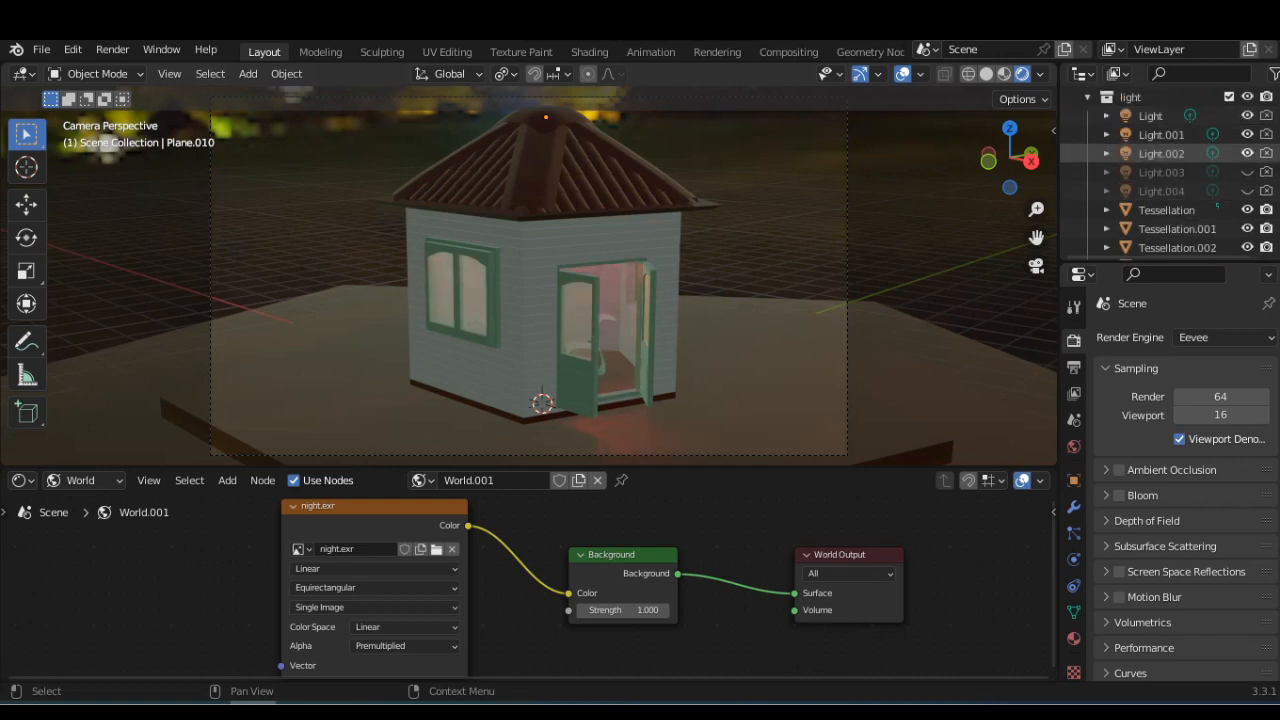
pyautogui.click(1247, 191)
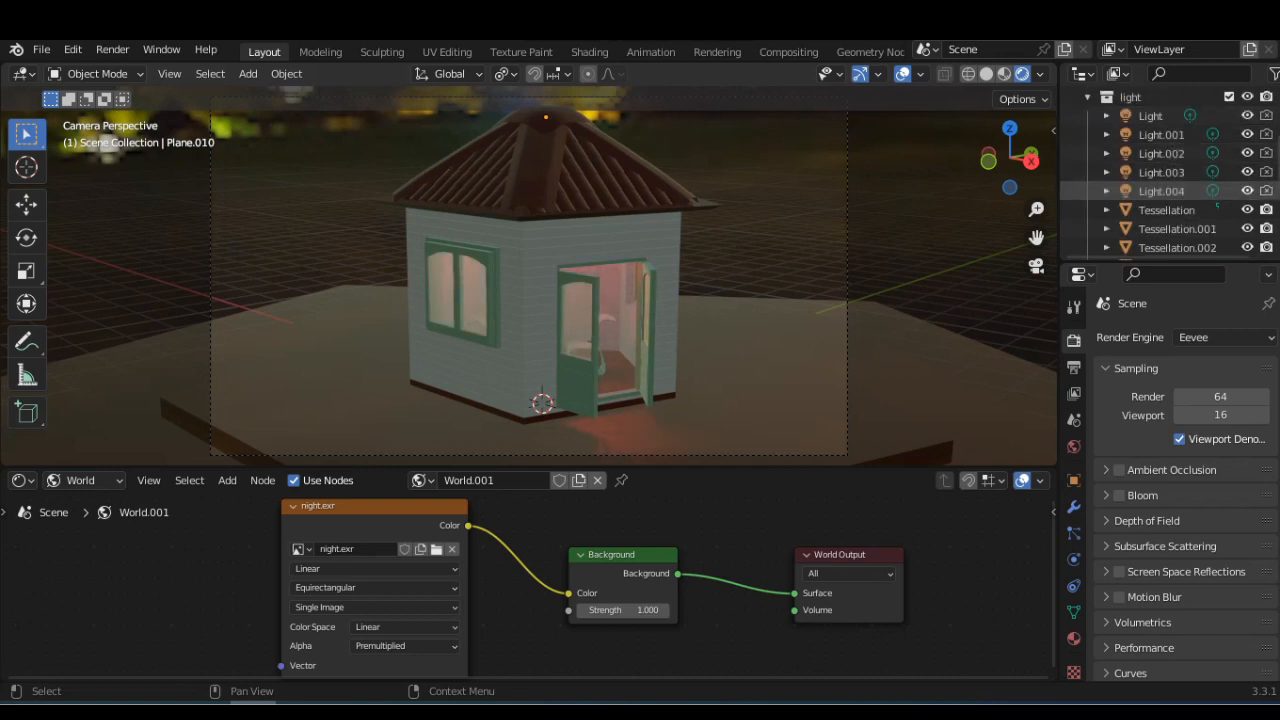
pyautogui.click(1266, 153)
pyautogui.click(1266, 134)
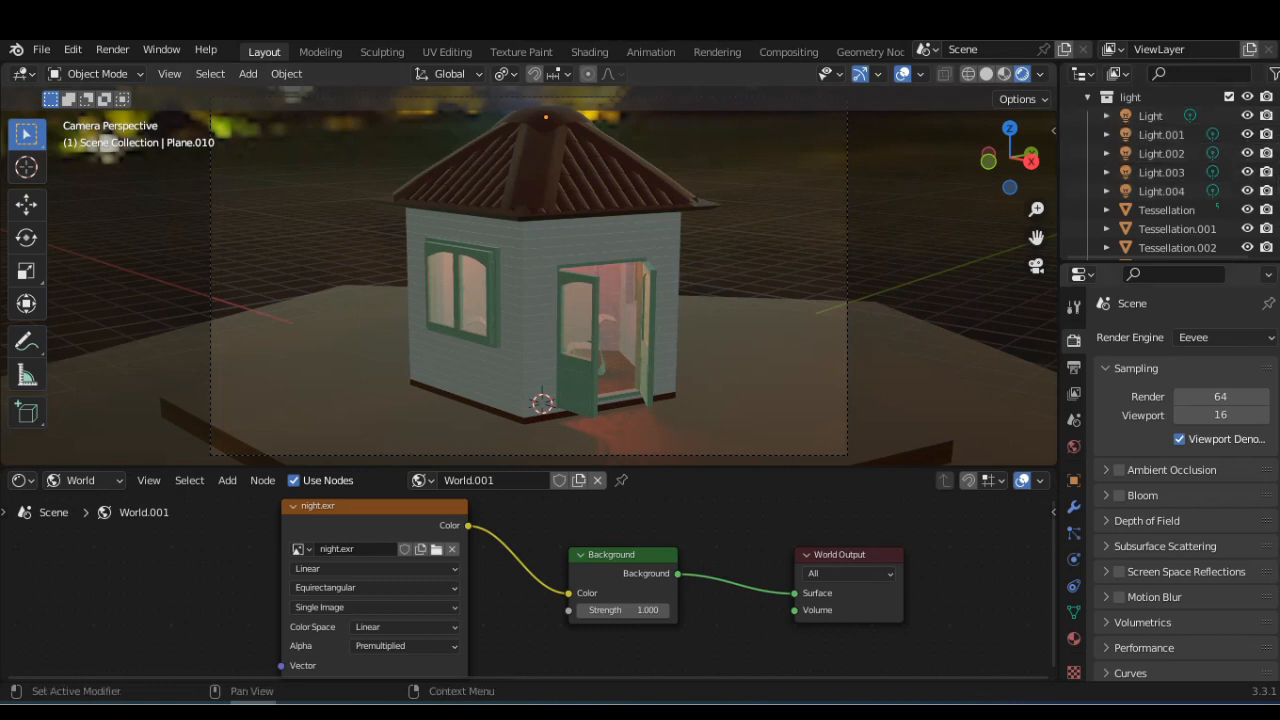
# Step: Switch the render engine to Cycles and lower the world Background strength to 0.4
pyautogui.click(1224, 337)
pyautogui.click(1192, 400)
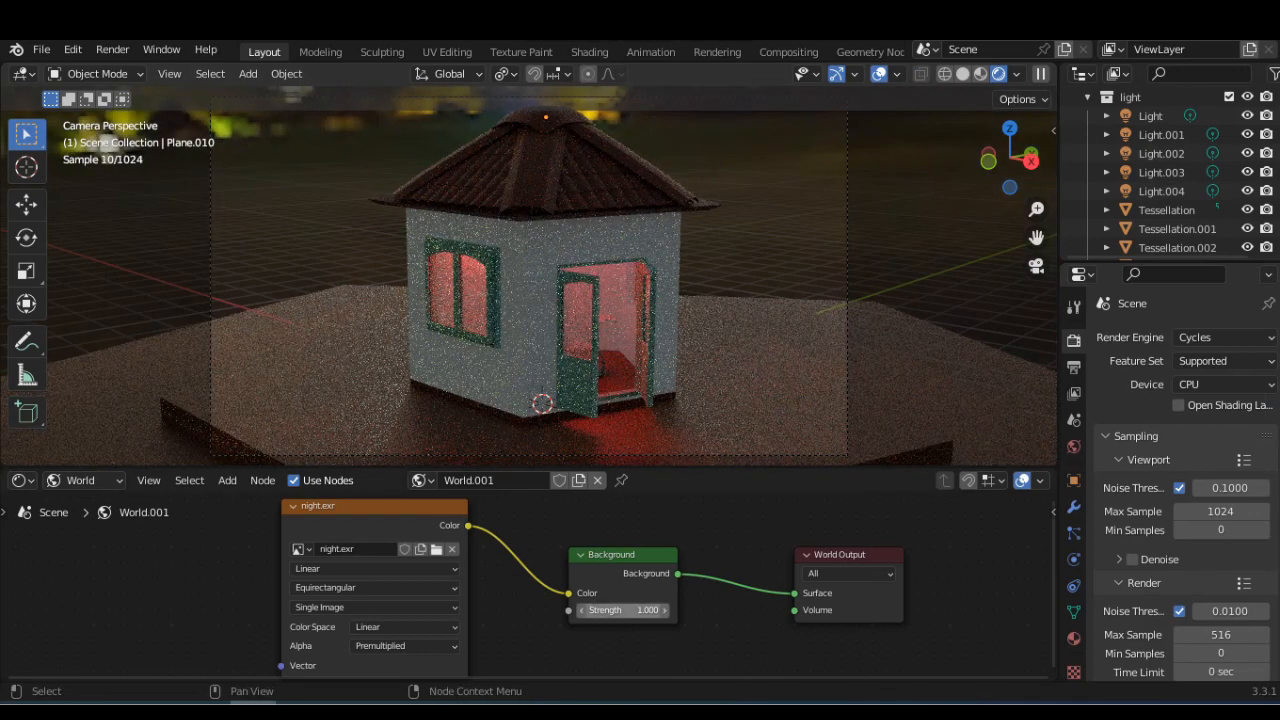
pyautogui.doubleClick(620, 610)
pyautogui.write('0.5')
pyautogui.press('Return')
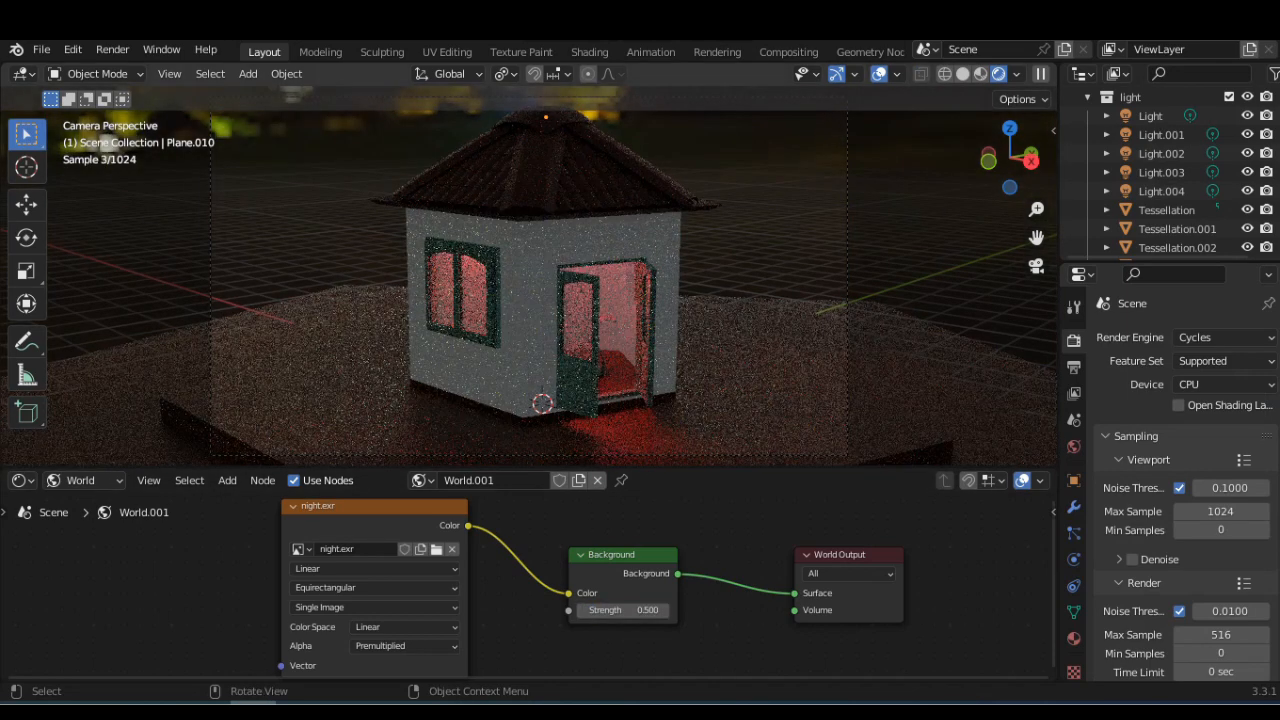
pyautogui.doubleClick(620, 610)
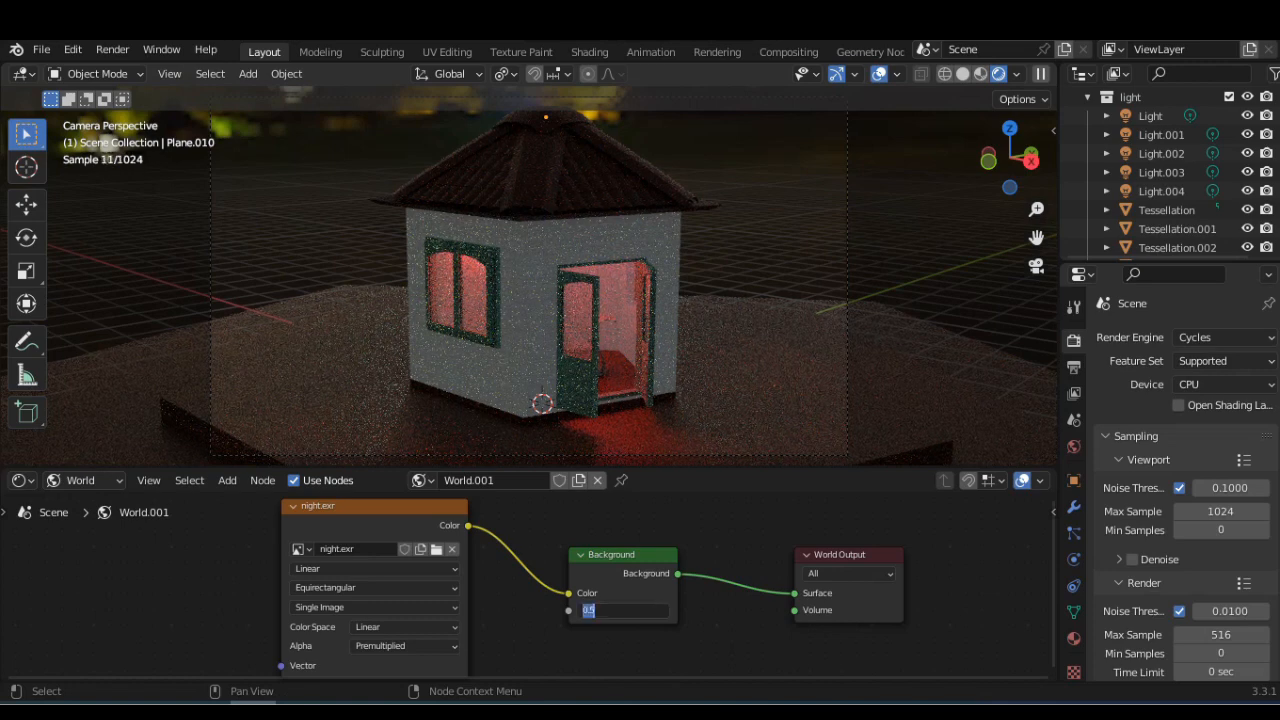
pyautogui.press('Return')
# Step: Switch the render engine to Eevee and examine the lit interior up close before returning to the camera view
pyautogui.click(1200, 337)
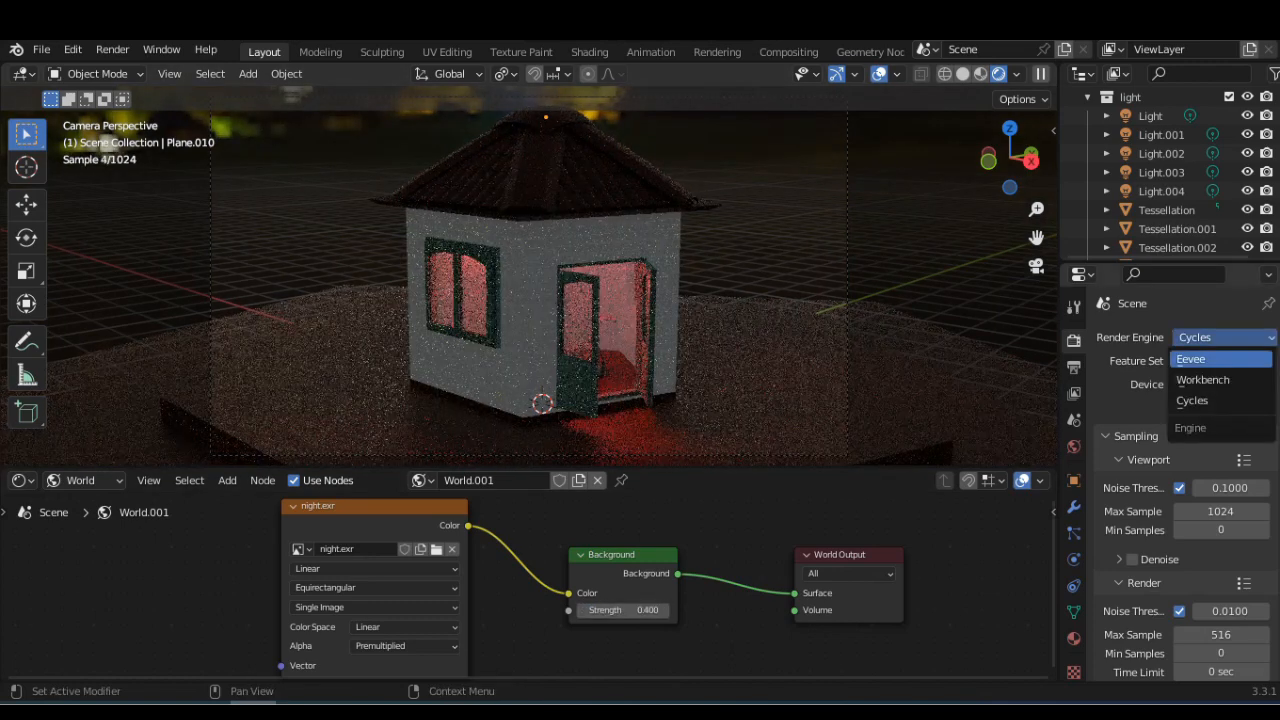
pyautogui.click(1220, 359)
pyautogui.scroll(3, 600, 300)
pyautogui.moveTo(600, 300)
pyautogui.mouseDown(button='middle')
pyautogui.moveTo(534, 296)
pyautogui.moveTo(592, 305)
pyautogui.mouseUp(button='middle')
pyautogui.scroll(4, 572, 300)
pyautogui.scroll(2, 572, 300)
pyautogui.scroll(2, 562, 296)
pyautogui.scroll(-5, 541, 297)
pyautogui.scroll(-5, 541, 297)
pyautogui.press('KP_0')
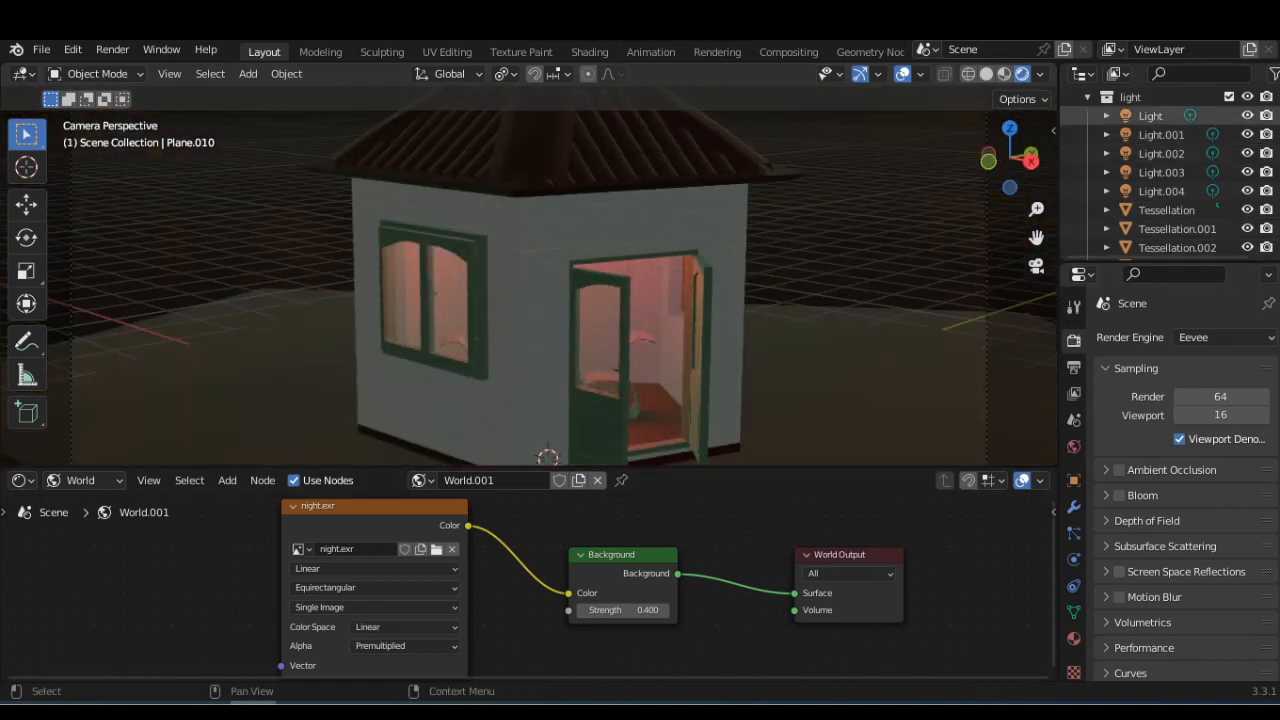
# Step: Recolour Light to light blue (hue 0.582, saturation 0.793) and Light.001 to turquoise (hue 0.455, saturation 0.981)
pyautogui.click(1150, 116)
pyautogui.click(1073, 559)
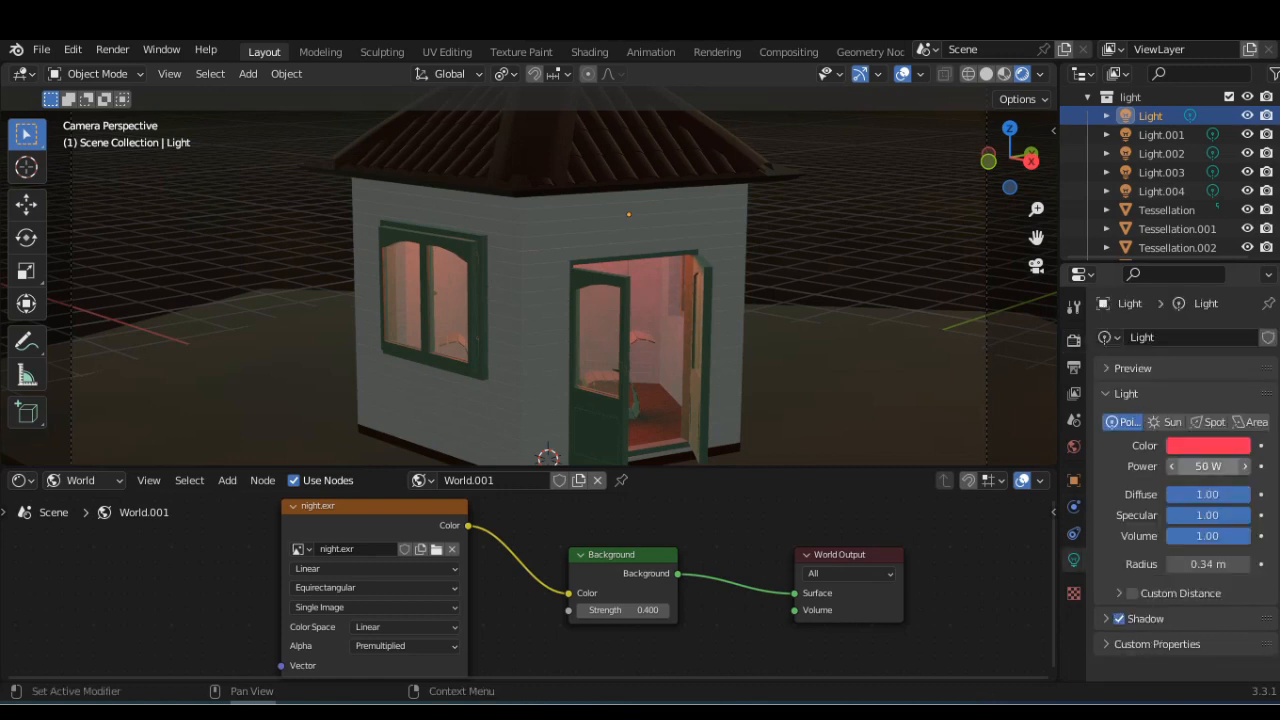
pyautogui.click(1208, 445)
pyautogui.click(1166, 230)
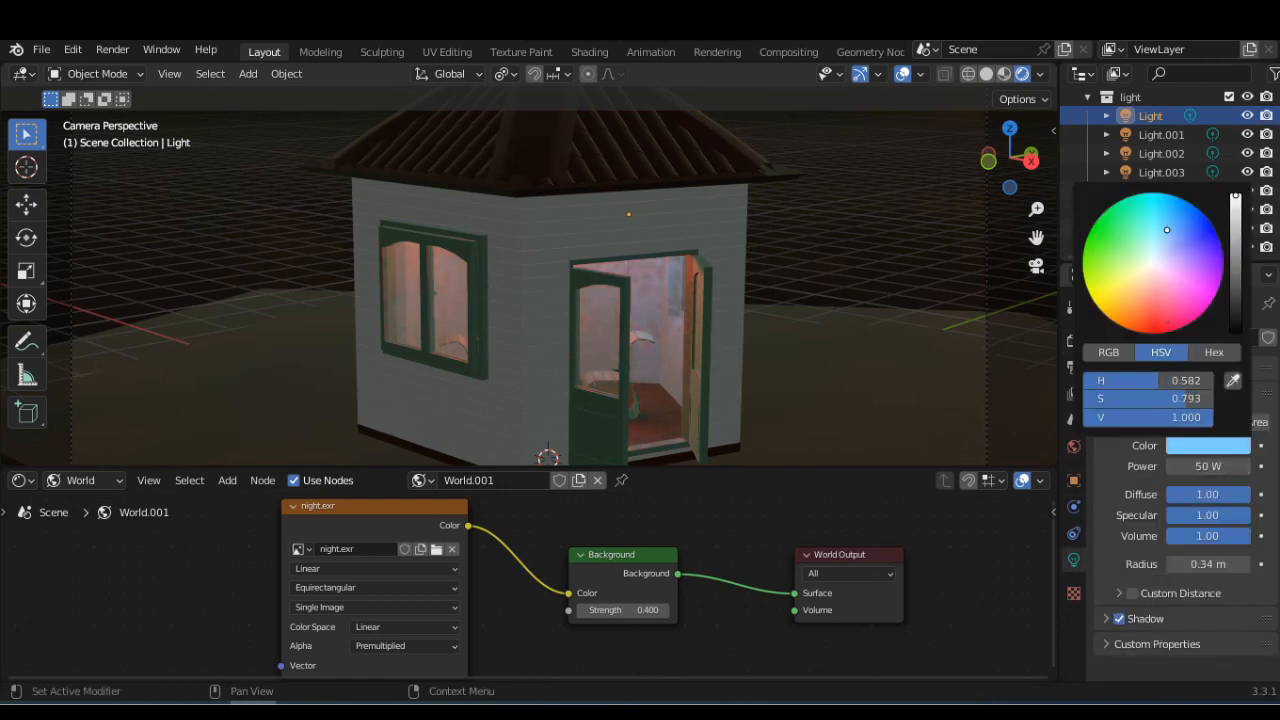
pyautogui.click(1160, 134)
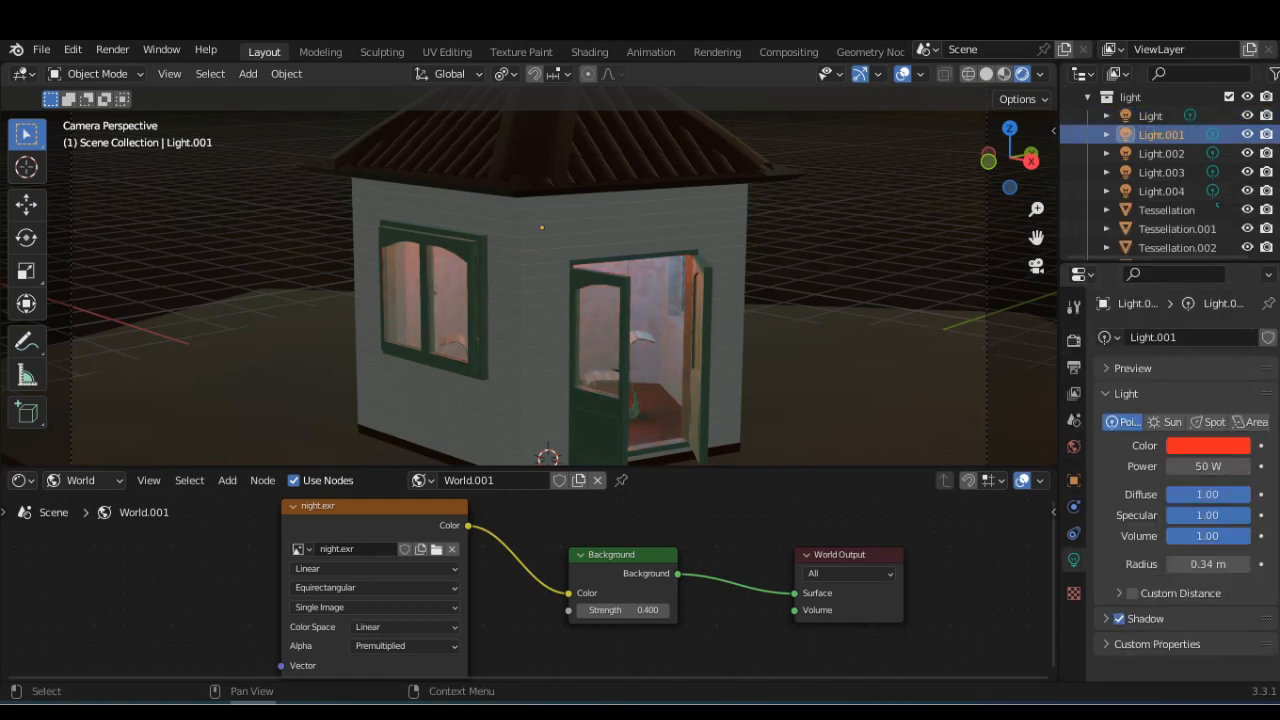
pyautogui.click(1208, 445)
pyautogui.click(1143, 203)
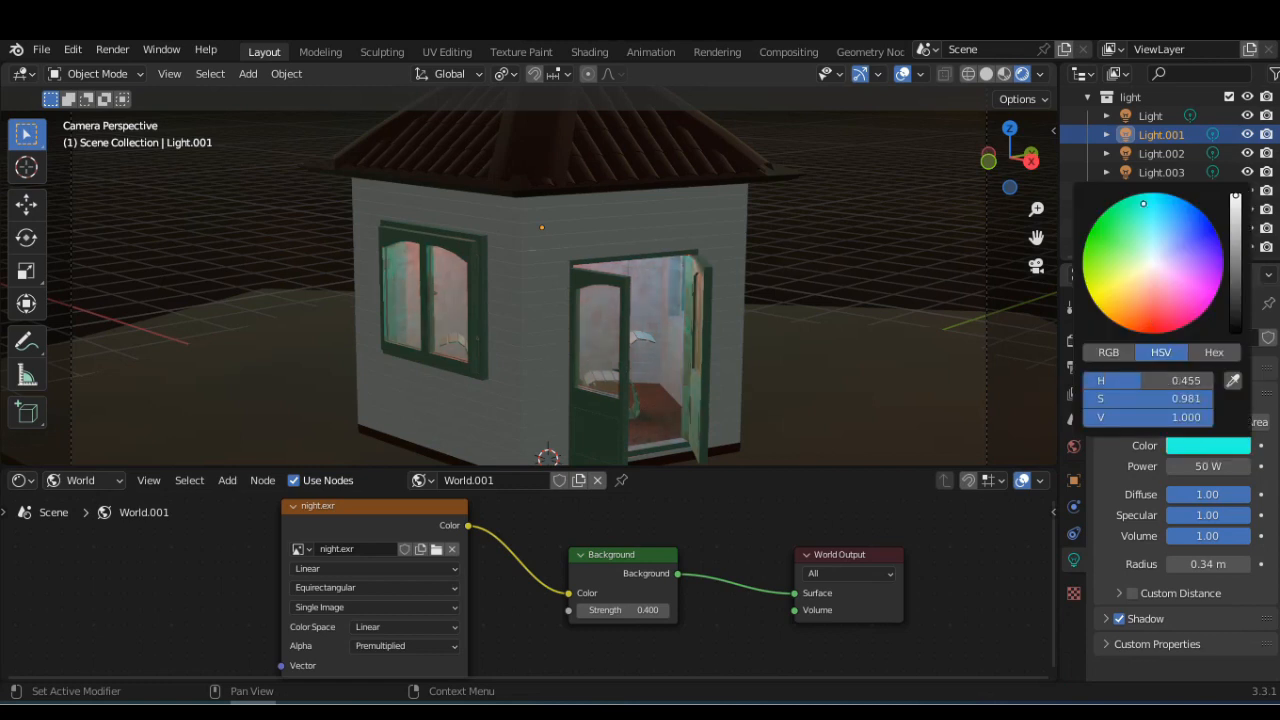
# Step: Recolour Light.002 to cyan (hue 0.545, saturation 0.983) and Light.003 to pale blue (hue 0.589, saturation 0.652)
pyautogui.click(1160, 153)
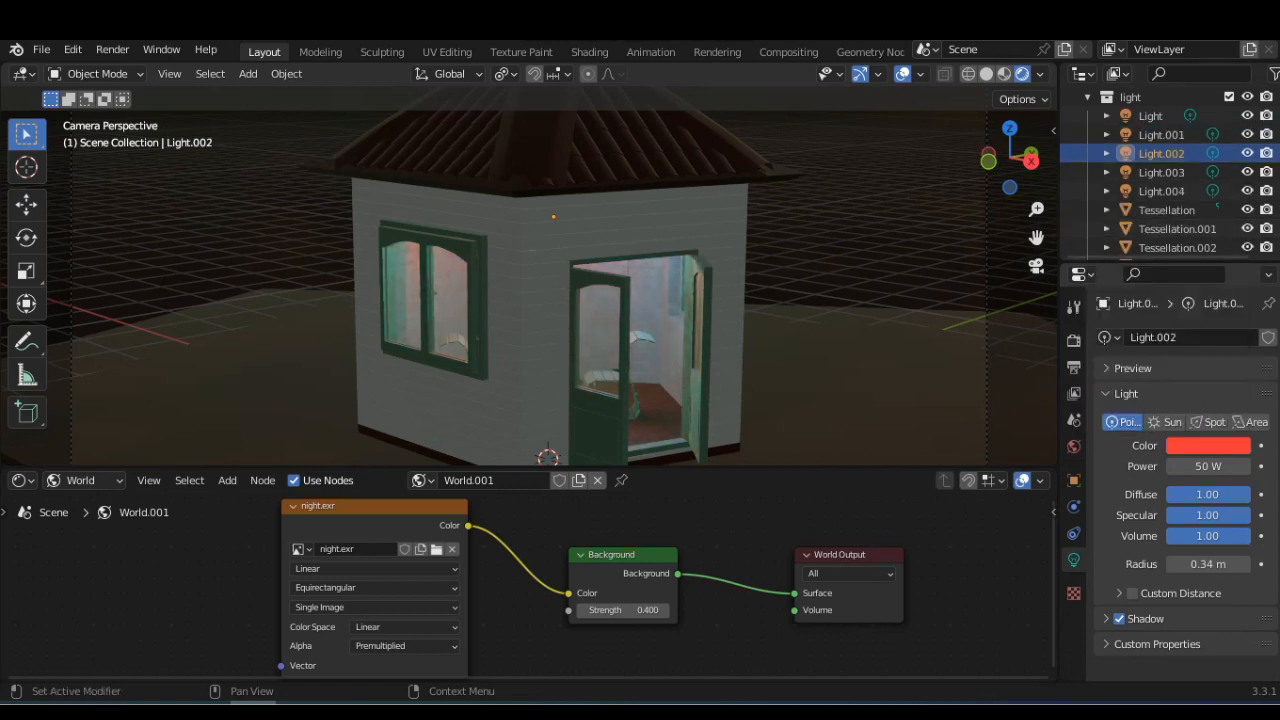
pyautogui.click(1208, 445)
pyautogui.click(1162, 203)
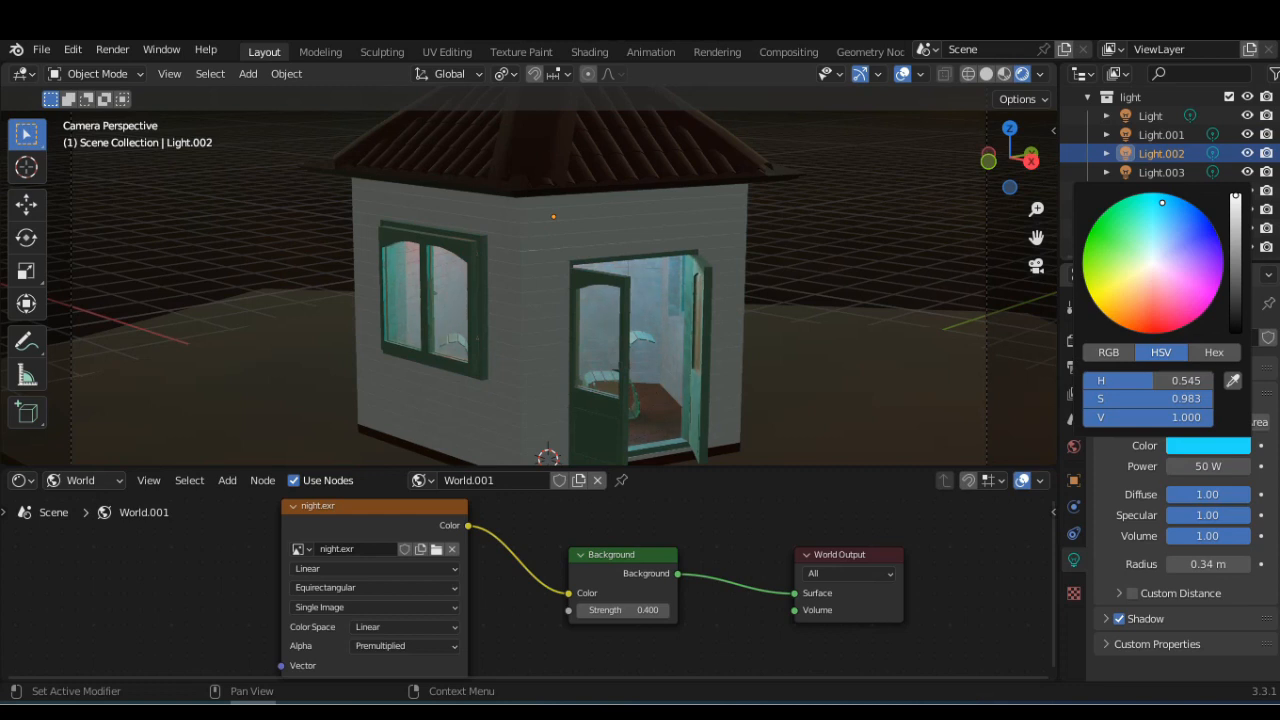
pyautogui.click(1161, 172)
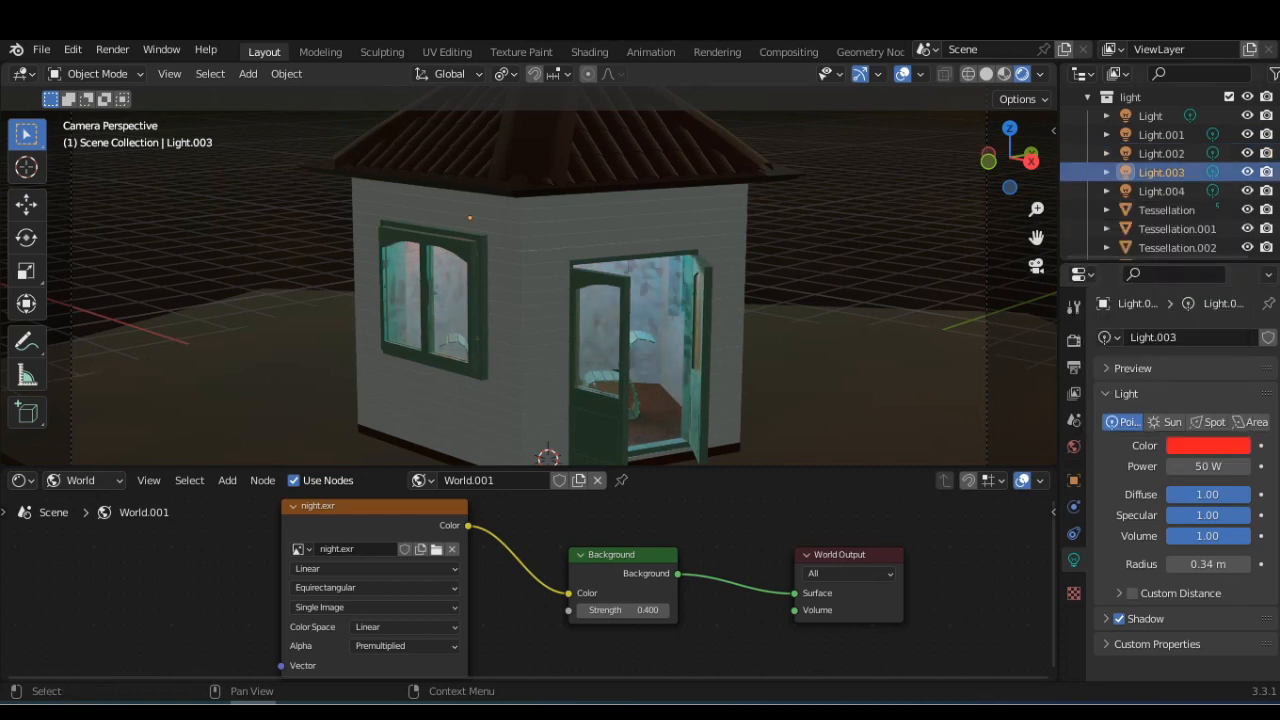
pyautogui.click(1208, 446)
pyautogui.click(1164, 239)
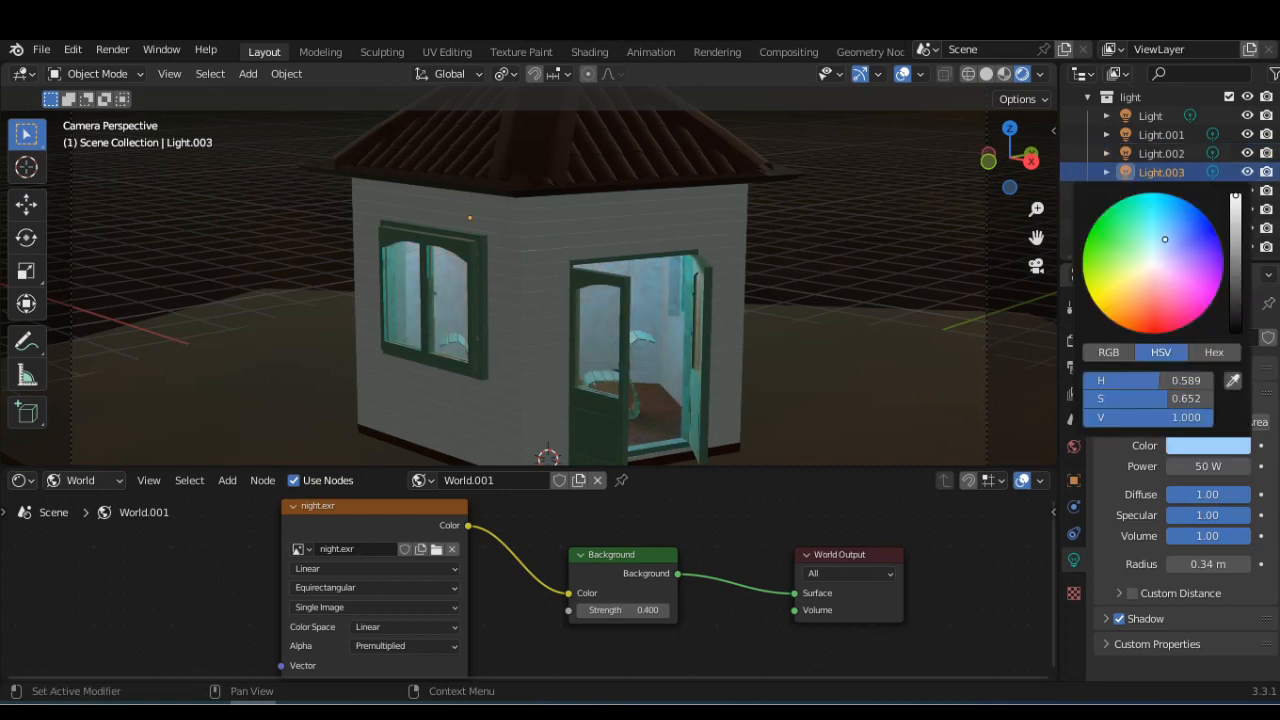
# Step: Change the colour of the point light Light.004 from red to a saturated sky blue
pyautogui.click(1161, 191)
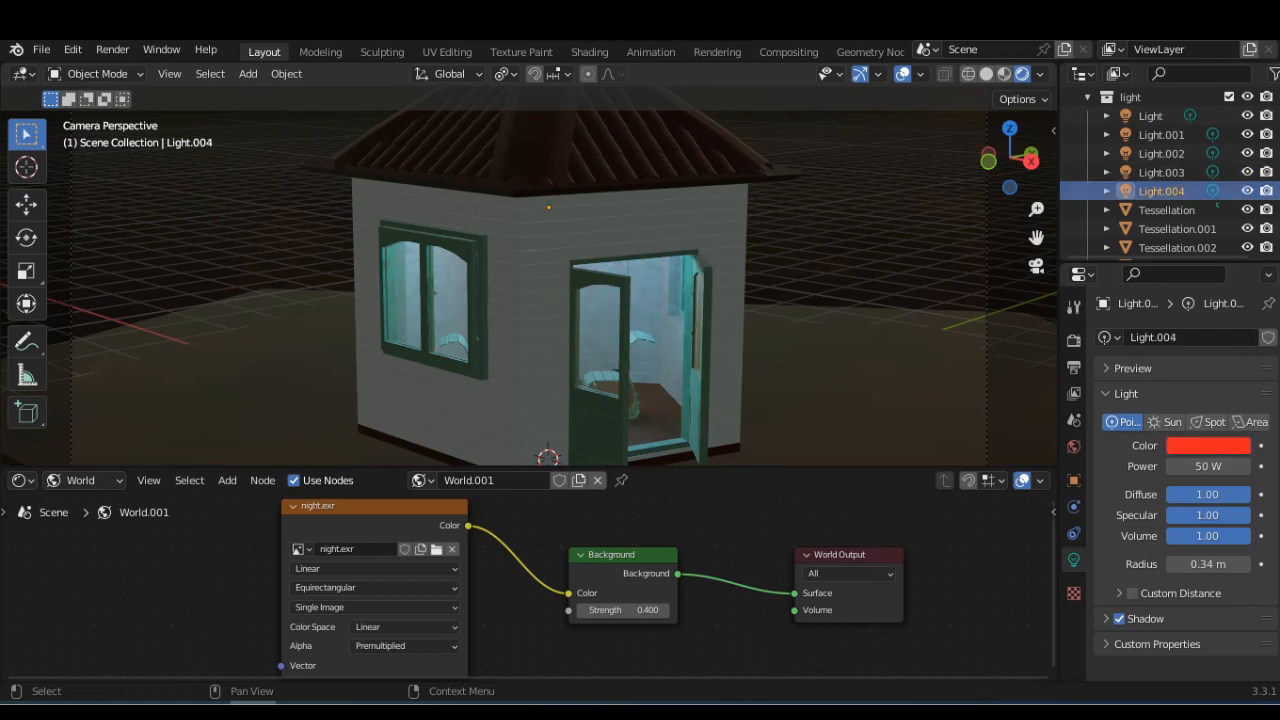
pyautogui.click(1208, 445)
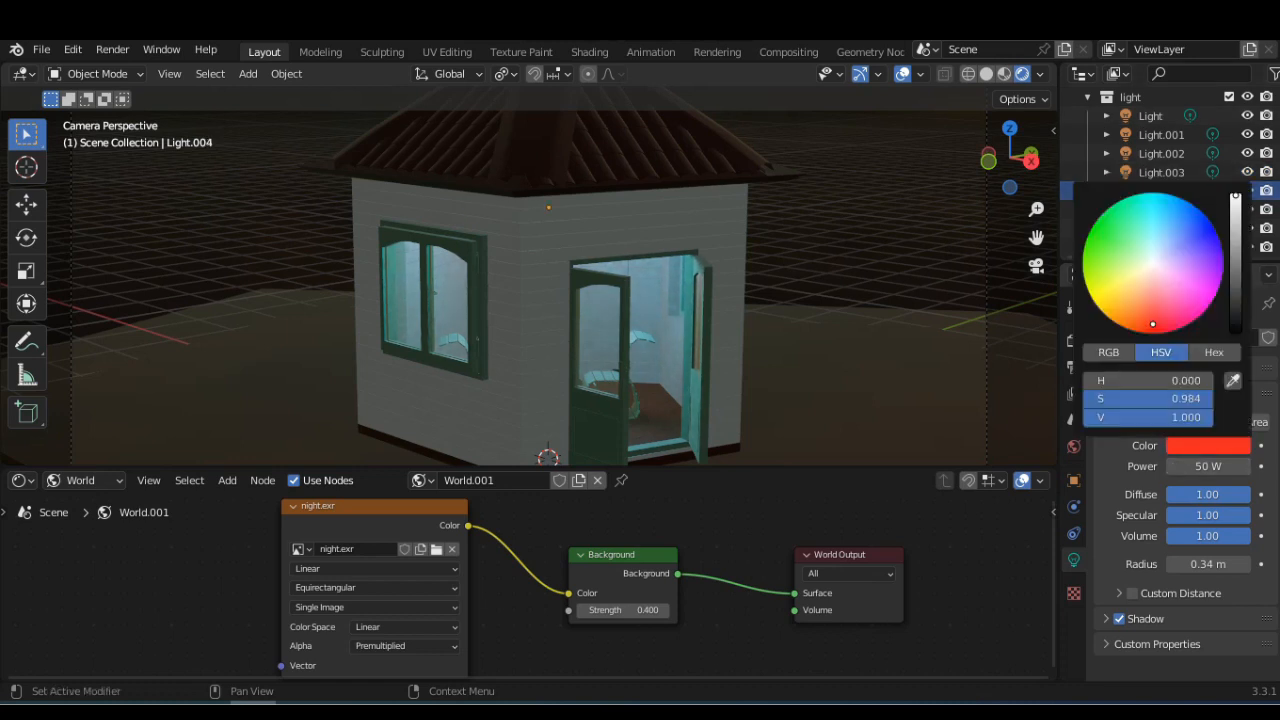
pyautogui.click(1169, 205)
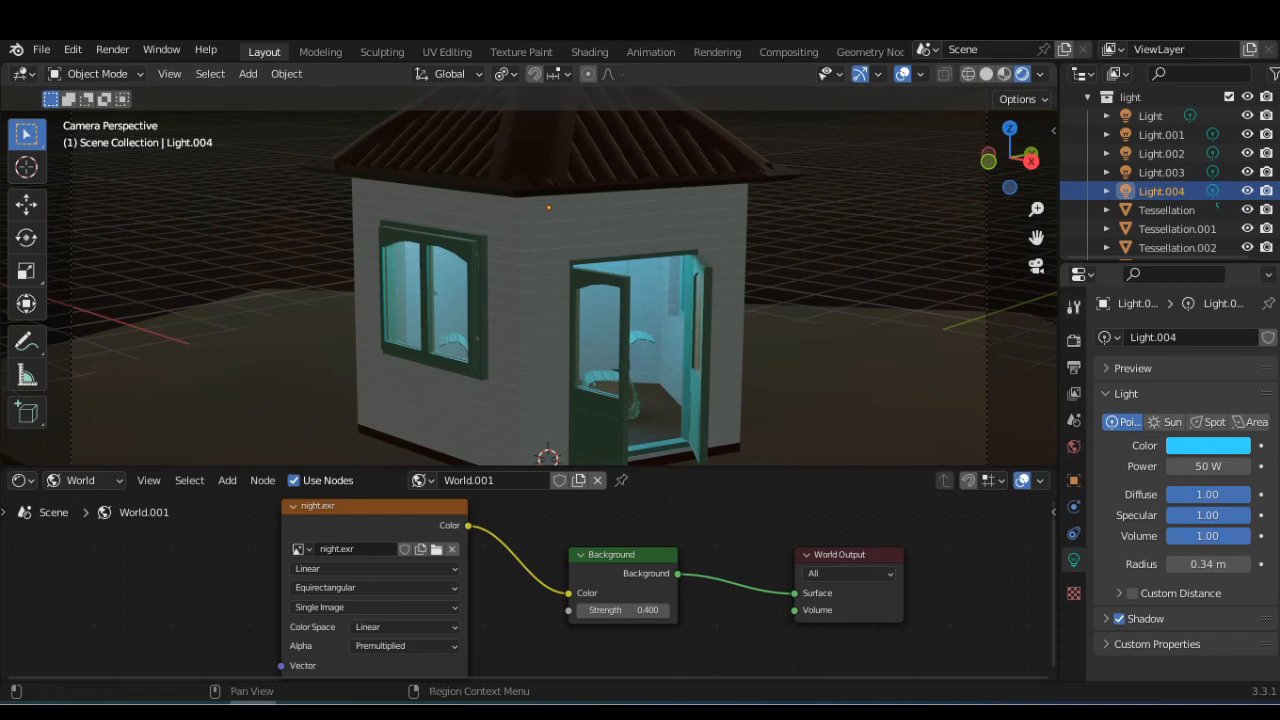
# Step: Switch the render engine to Cycles and render the night scene from the camera
pyautogui.click(1073, 305)
pyautogui.click(1073, 340)
pyautogui.click(1225, 337)
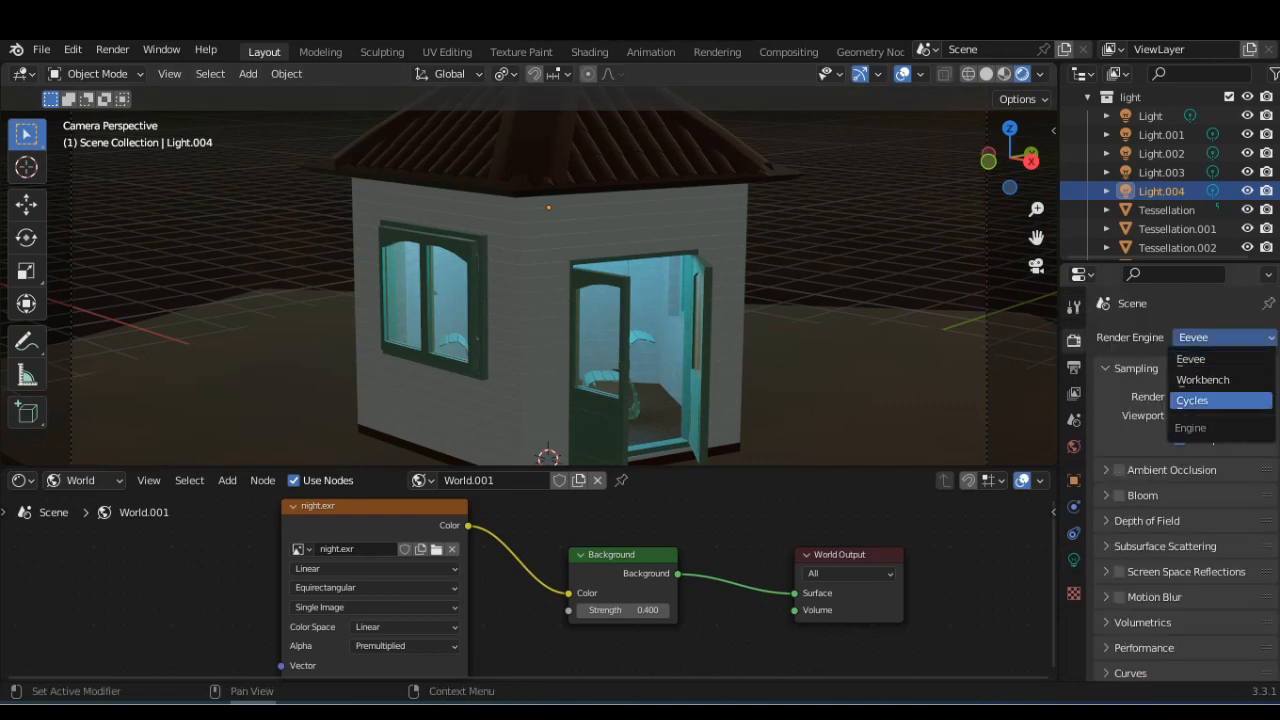
pyautogui.click(1195, 400)
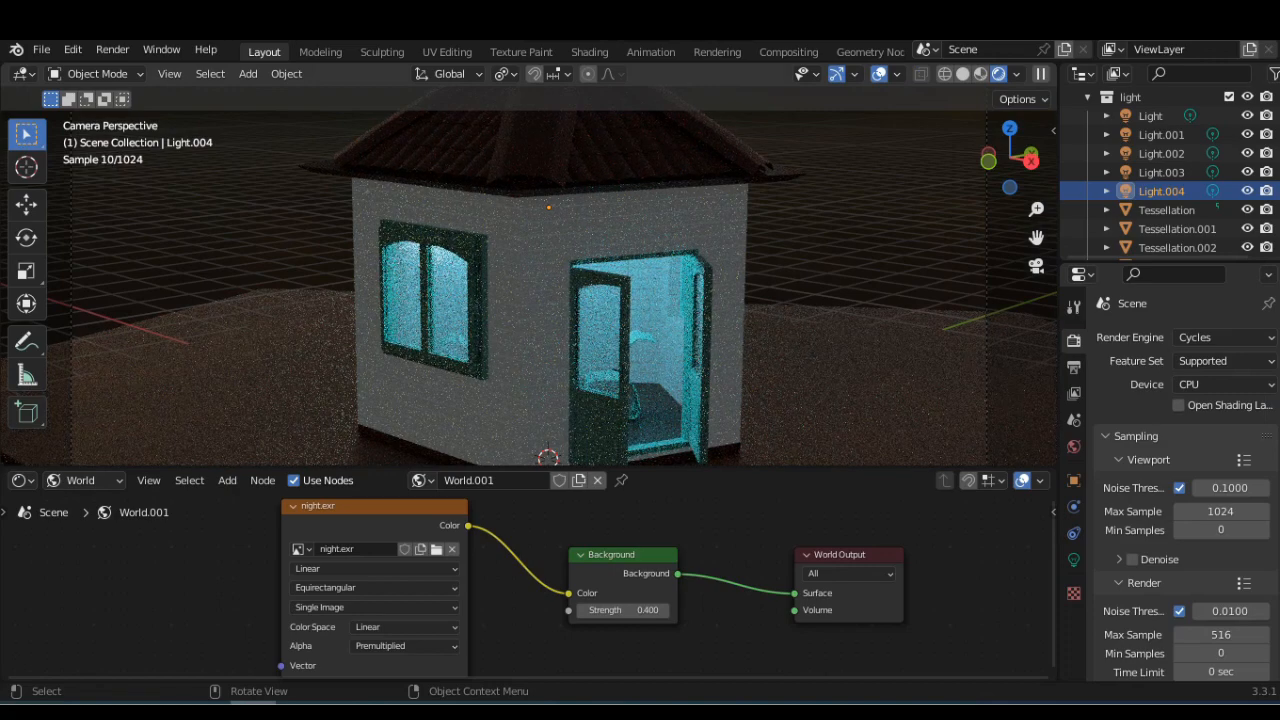
pyautogui.scroll(-2, 528, 277)
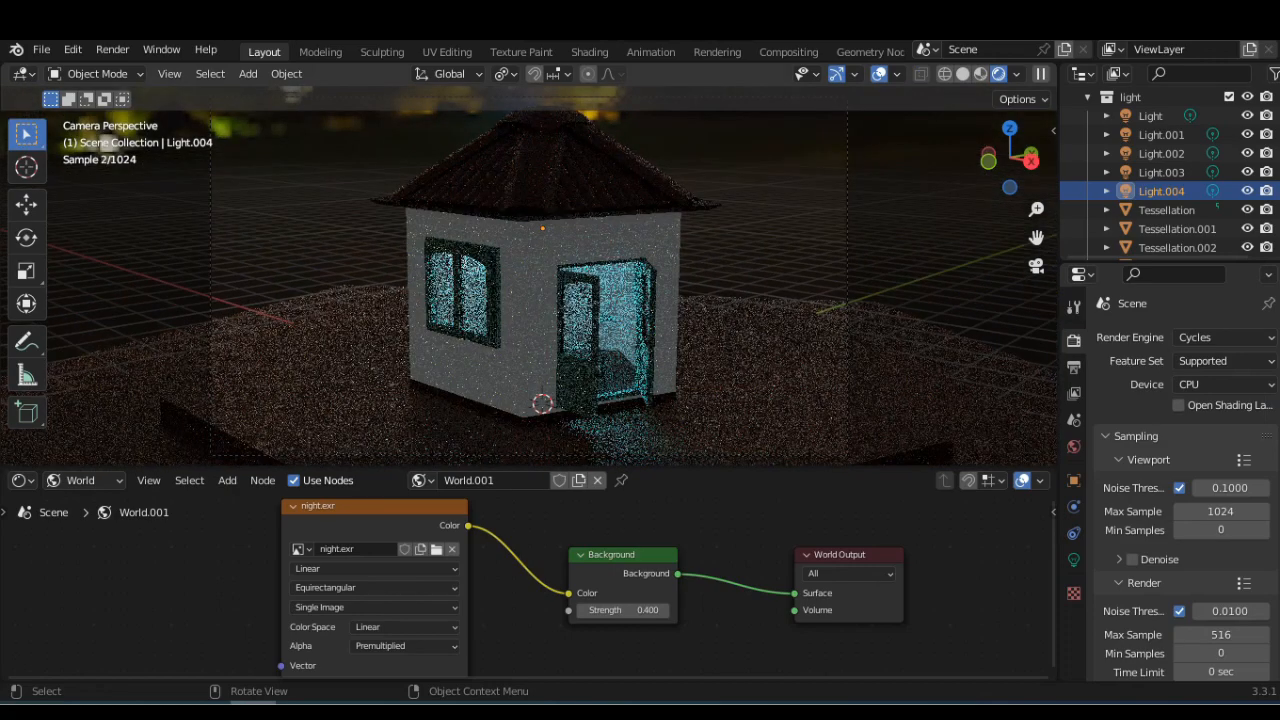
pyautogui.click(112, 49)
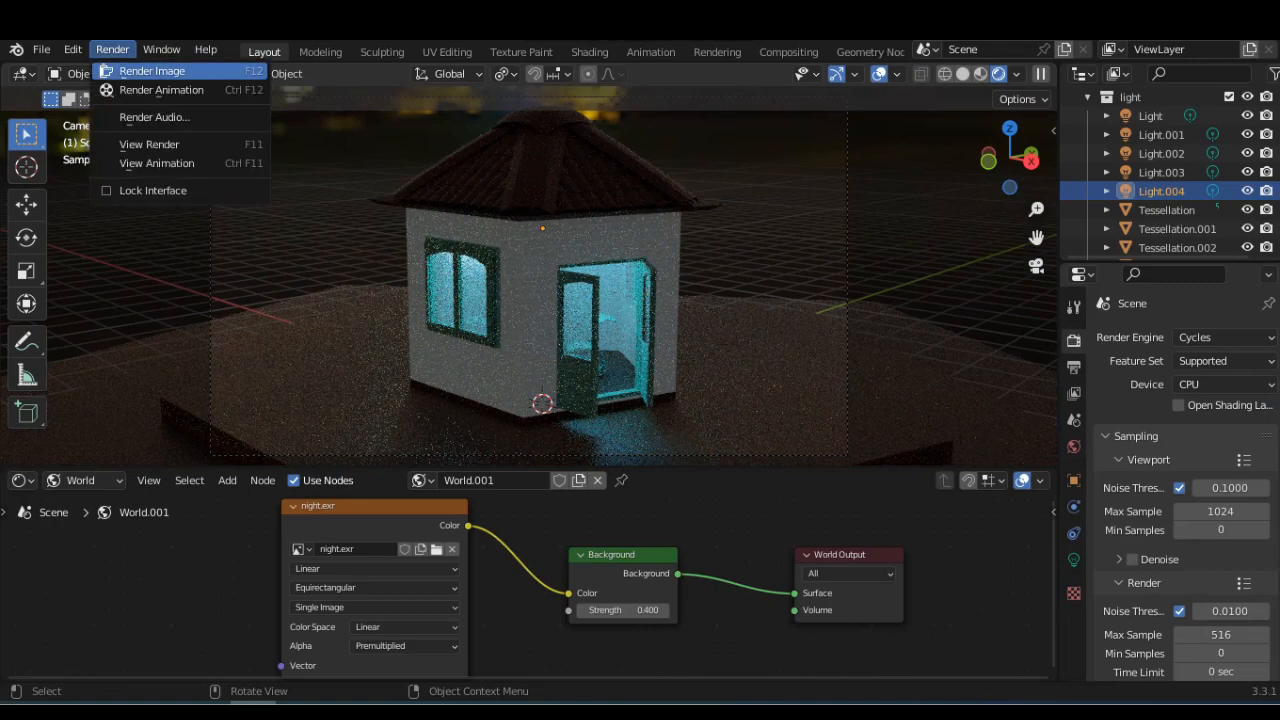
pyautogui.click(150, 71)
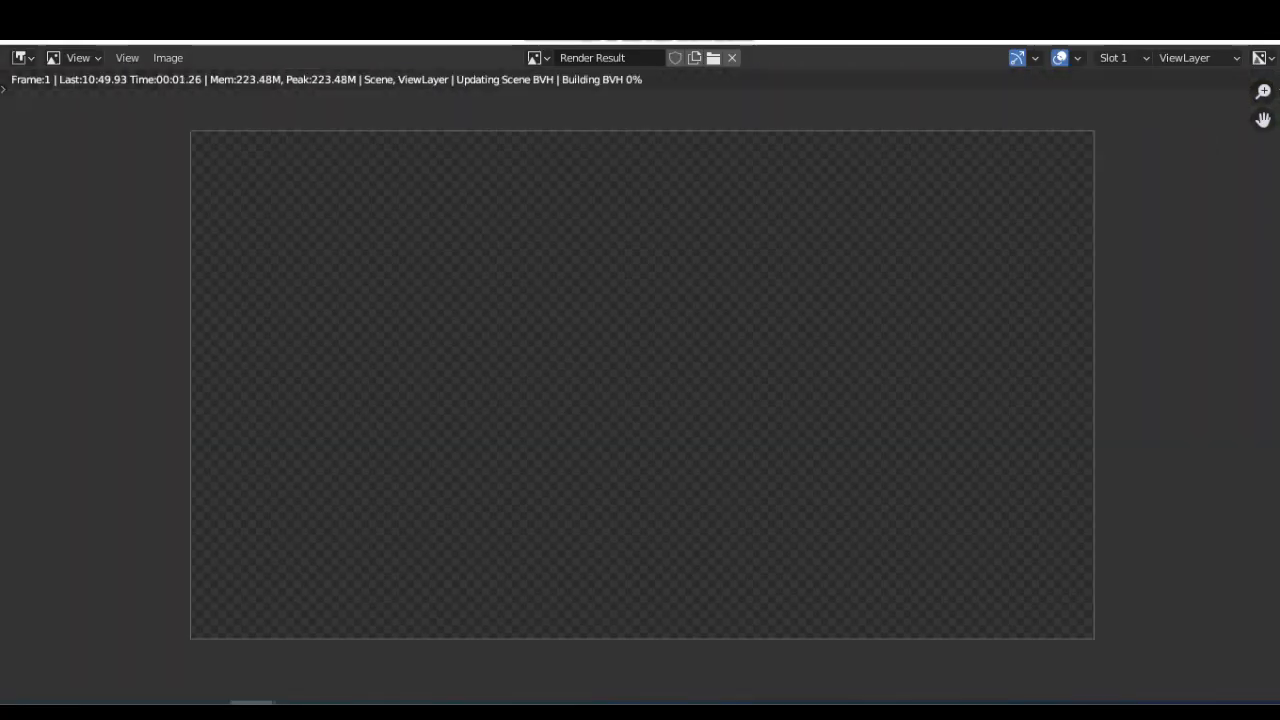